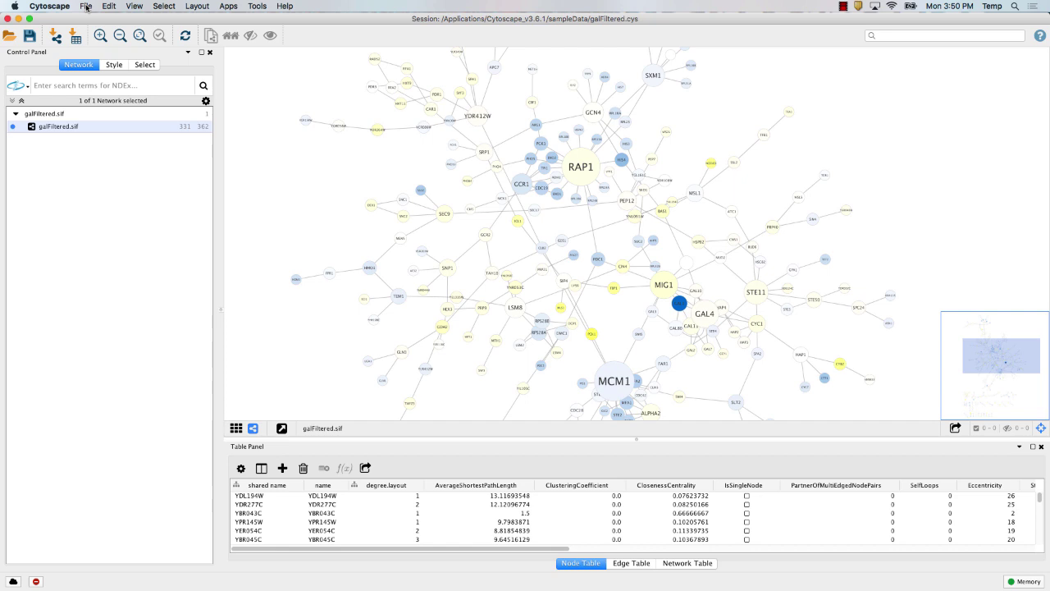
# Step: Start opening another session, accept losing the current one, and select galFiltered.cys in the sampleData folder
pyautogui.click(86, 7)
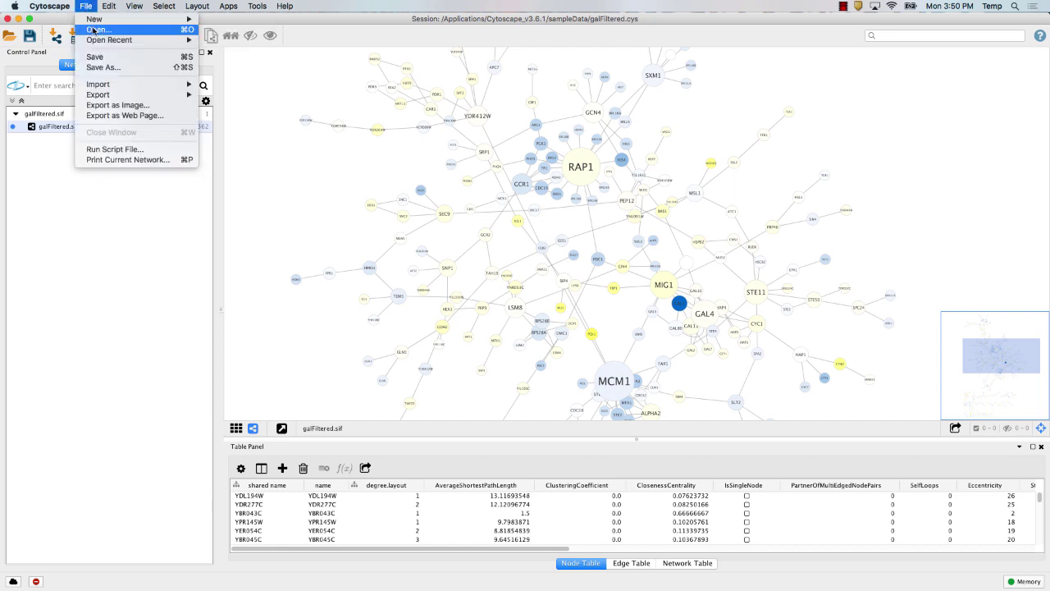
pyautogui.click(94, 30)
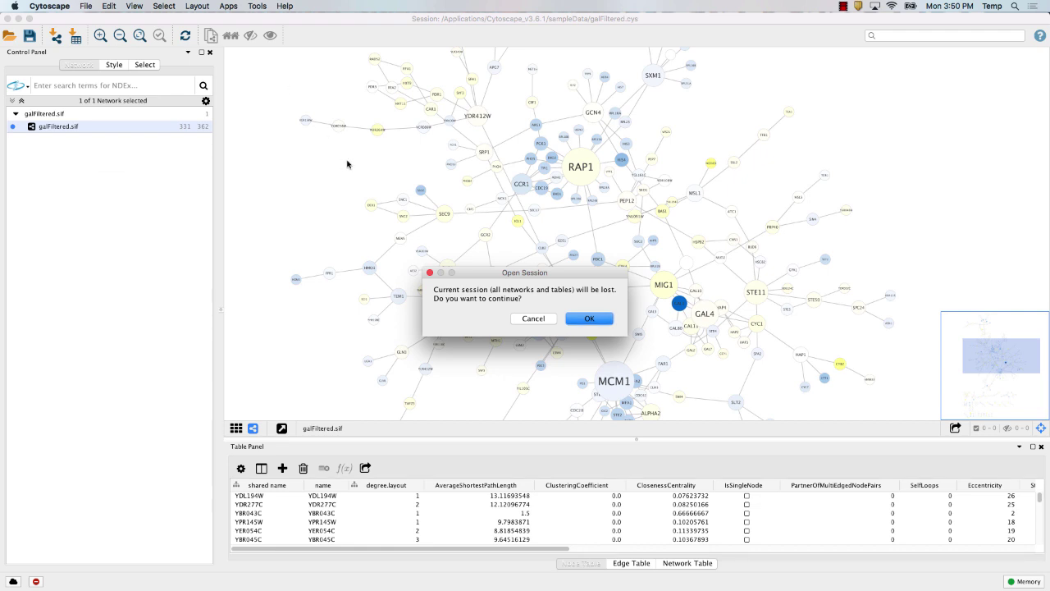
pyautogui.click(586, 320)
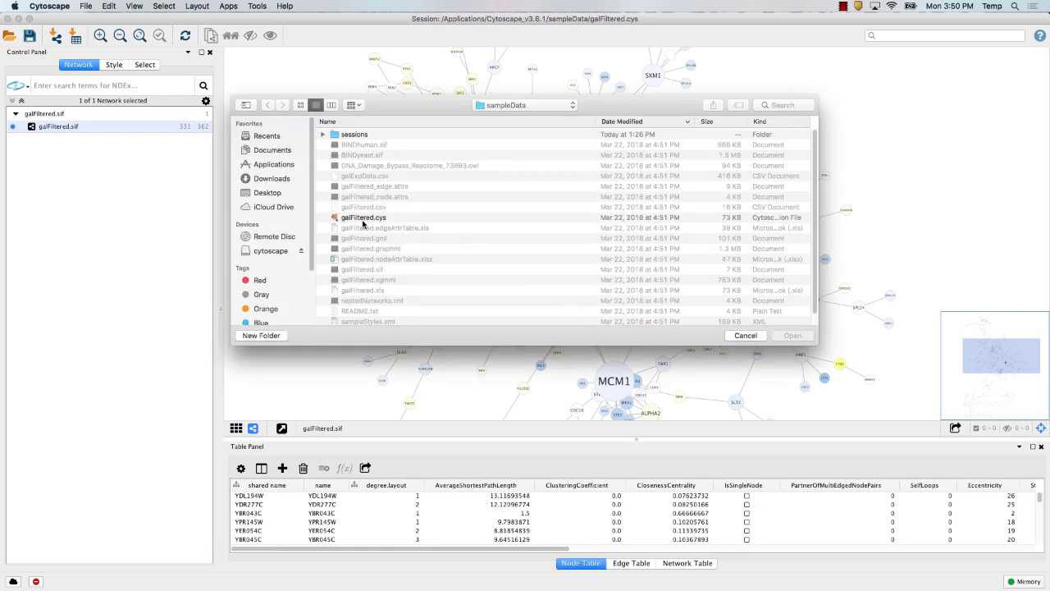
pyautogui.click(359, 219)
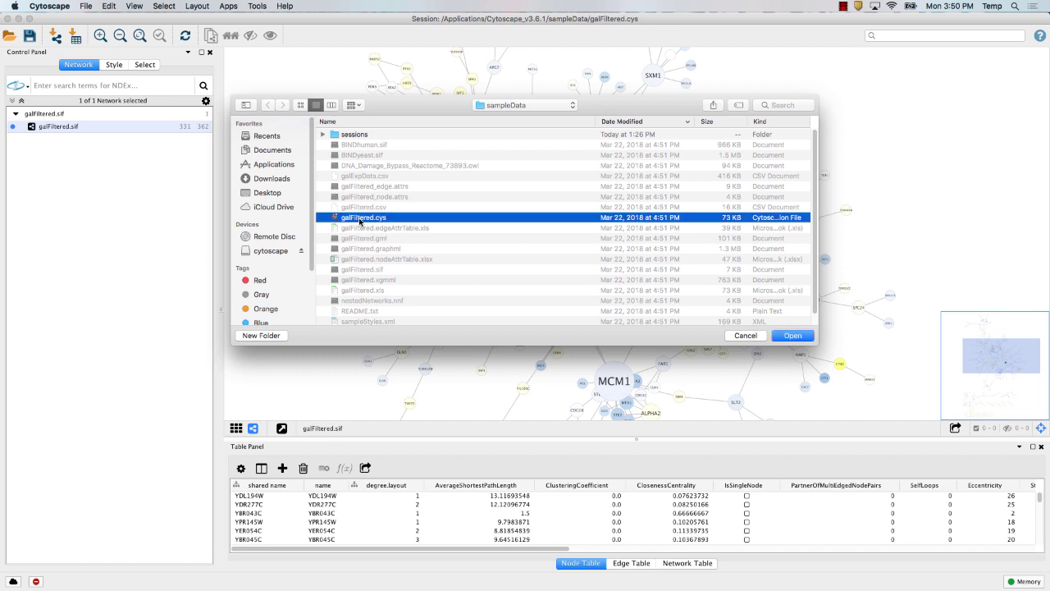
# Step: Browse the open-session dialog up from sampleData through the Cytoscape_v3.6.1 folder to the Applications folder
pyautogui.click(504, 107)
pyautogui.click(505, 117)
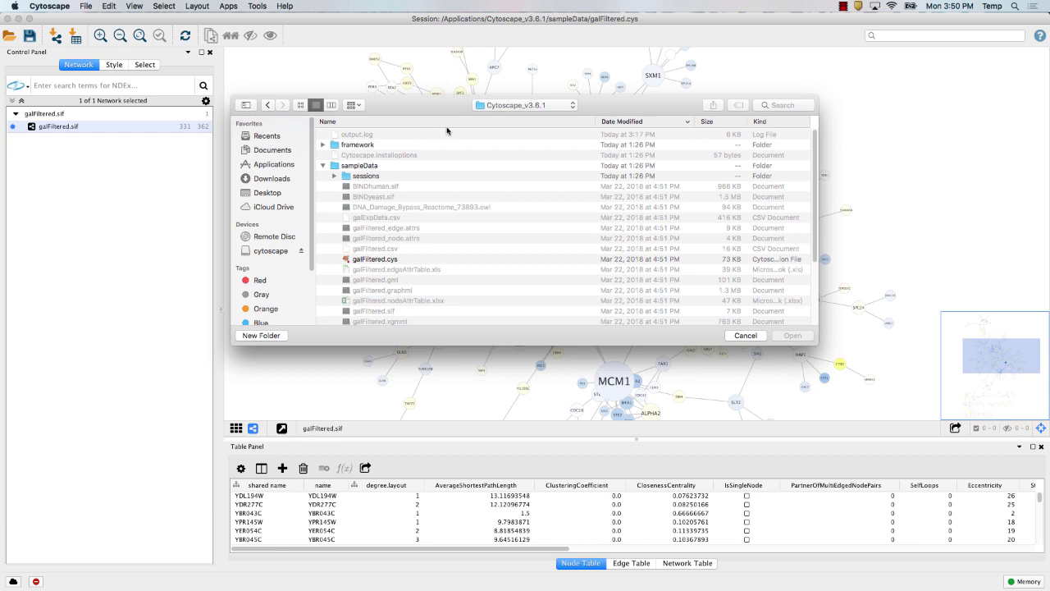
pyautogui.click(495, 121)
pyautogui.click(494, 110)
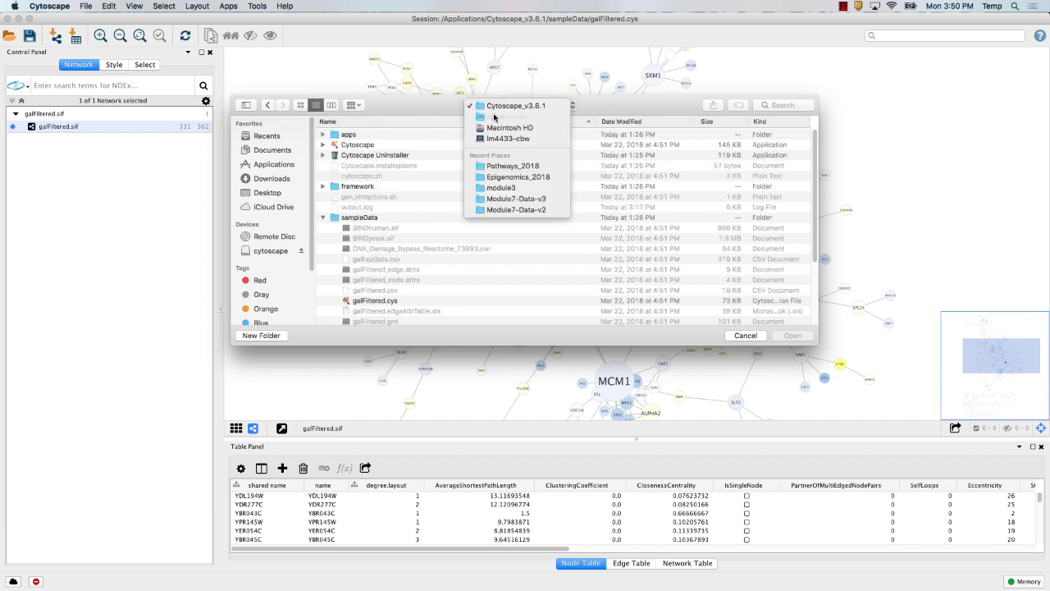
pyautogui.click(488, 117)
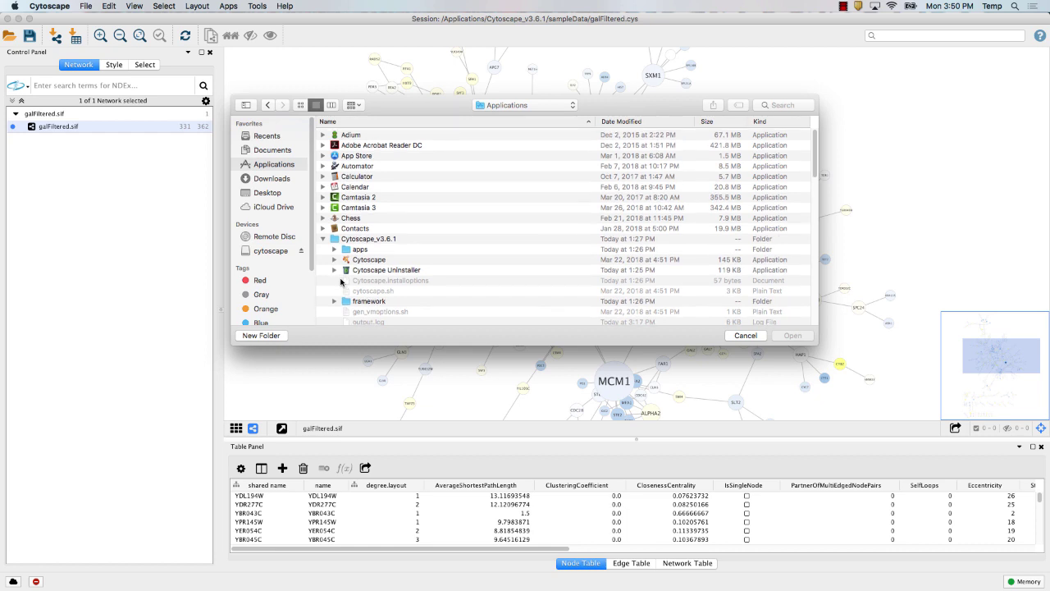
# Step: Locate galFiltered.cys inside Cytoscape_v3.6.1 > sampleData from the Applications folder, then cancel without opening it
pyautogui.scroll(-3, 472, 246)
pyautogui.scroll(-5, 671, 253)
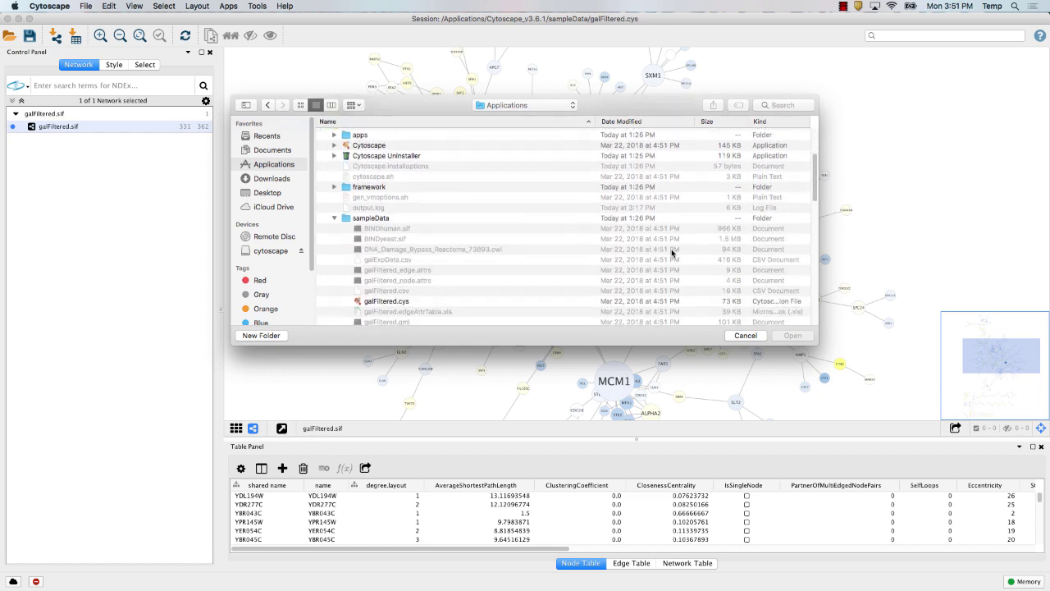
pyautogui.scroll(4, 671, 253)
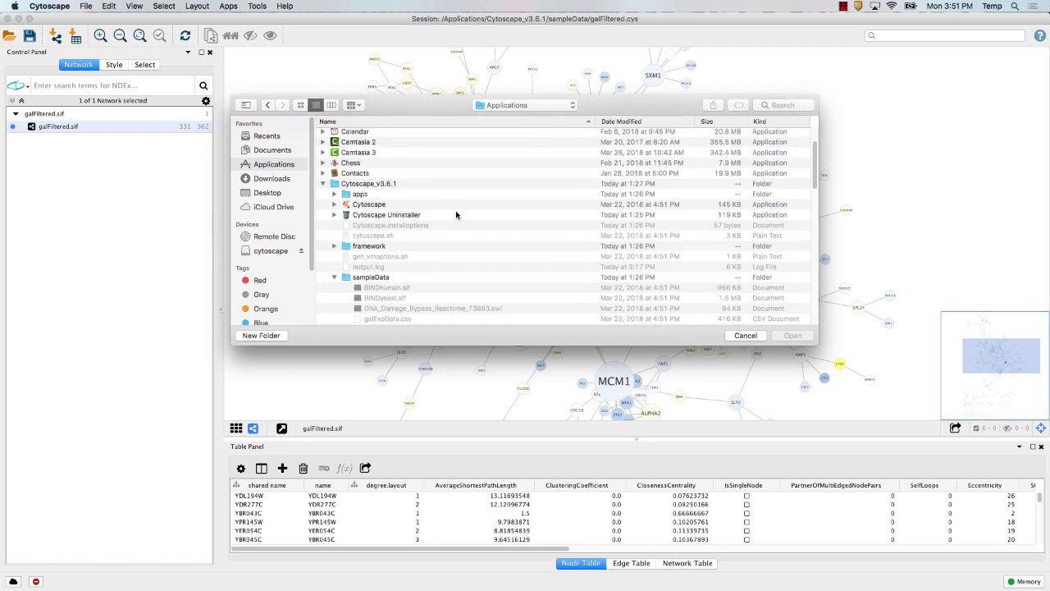
pyautogui.click(373, 194)
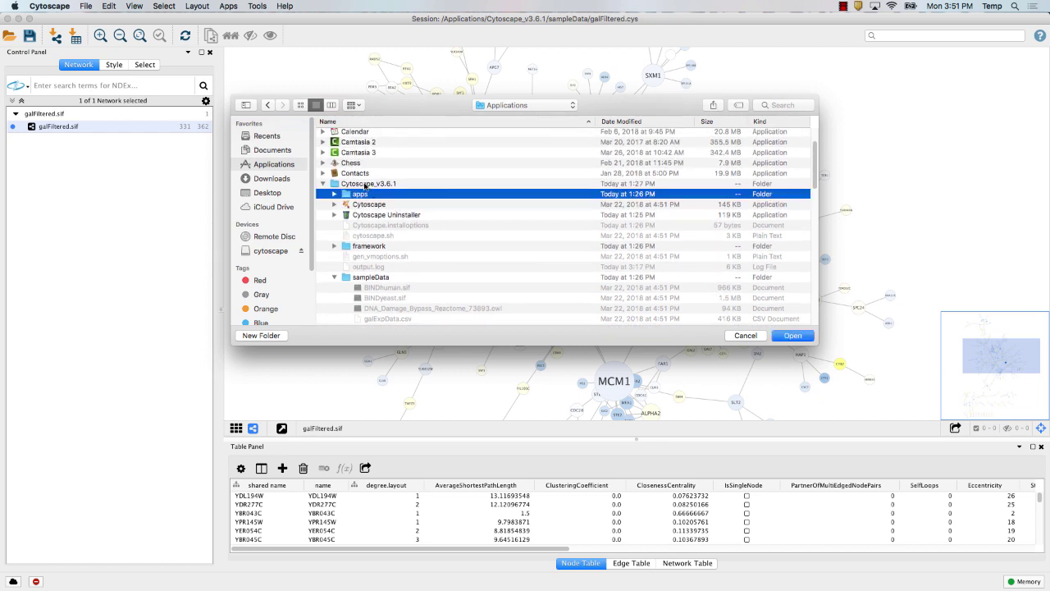
pyautogui.click(368, 185)
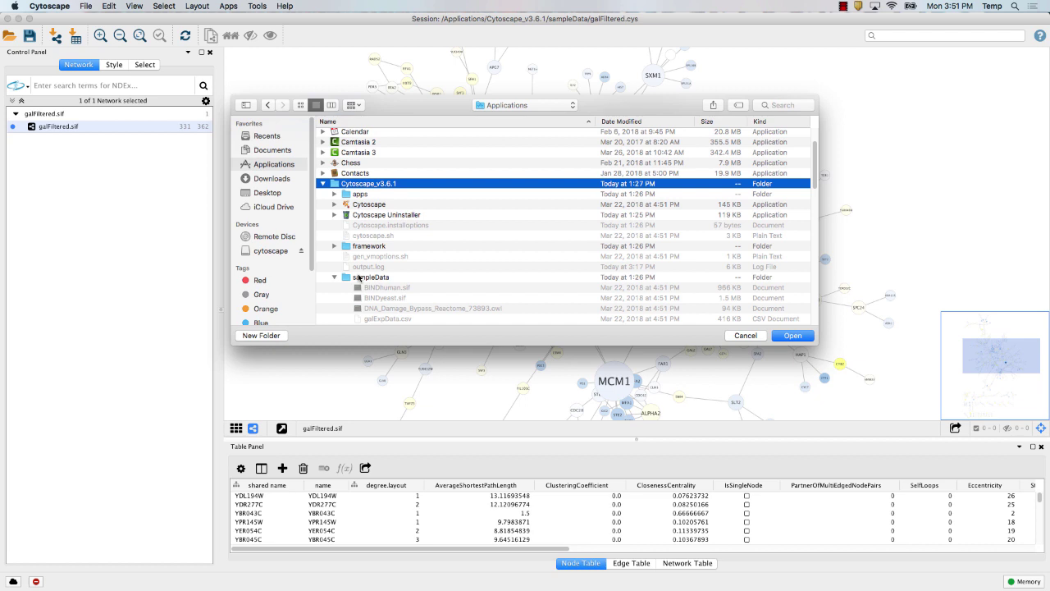
pyautogui.click(358, 277)
pyautogui.scroll(5, 358, 279)
pyautogui.scroll(-10, 359, 279)
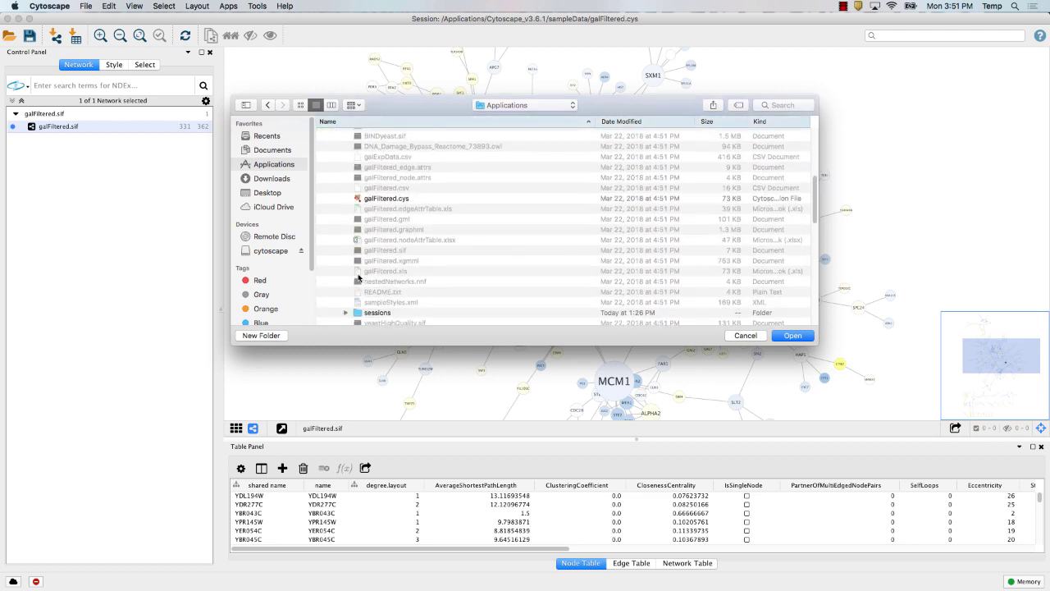
pyautogui.click(373, 199)
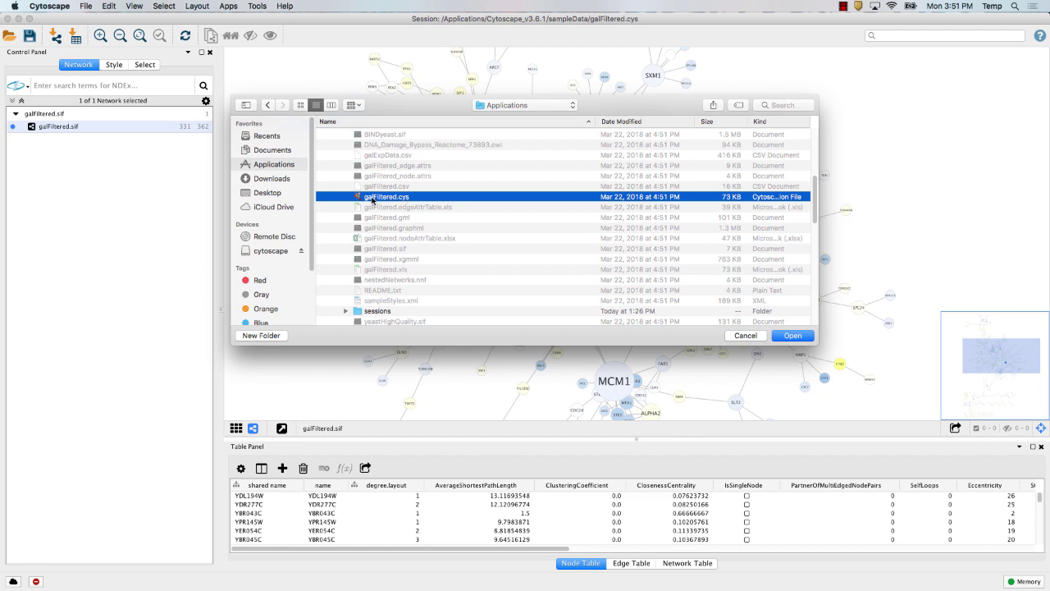
pyautogui.click(743, 336)
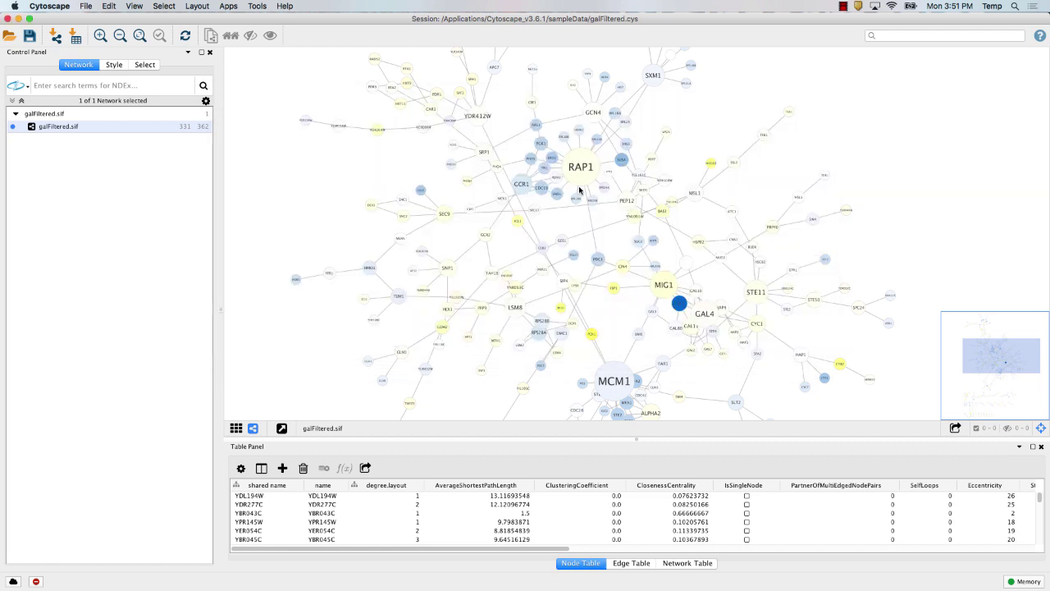
# Step: Select the RAP1 node and then the RPL18A node in the network to view each one's table data
pyautogui.scroll(-2, 579, 190)
pyautogui.scroll(-1, 580, 190)
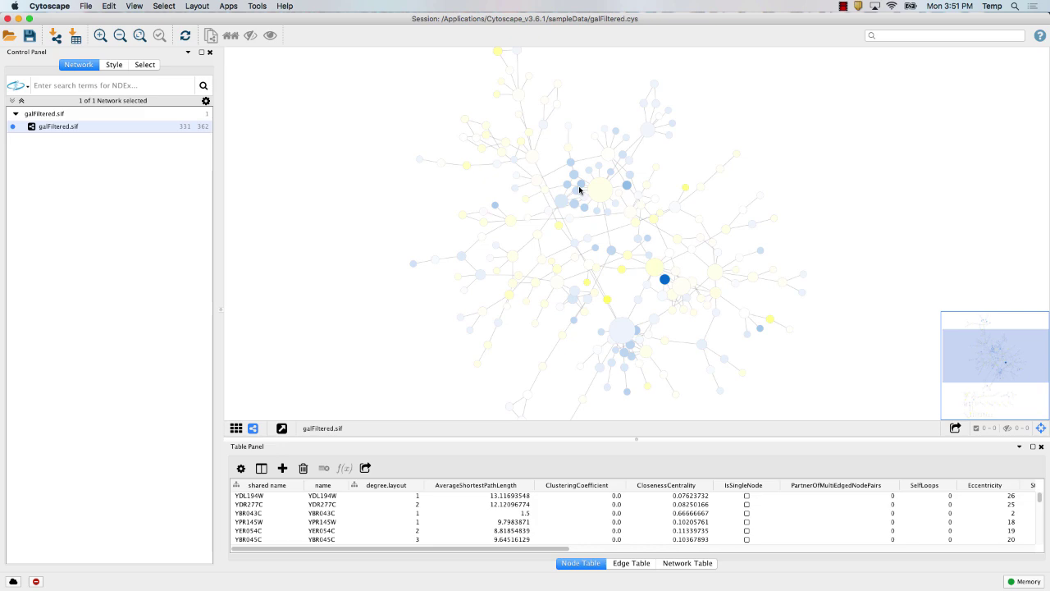
pyautogui.scroll(5, 604, 207)
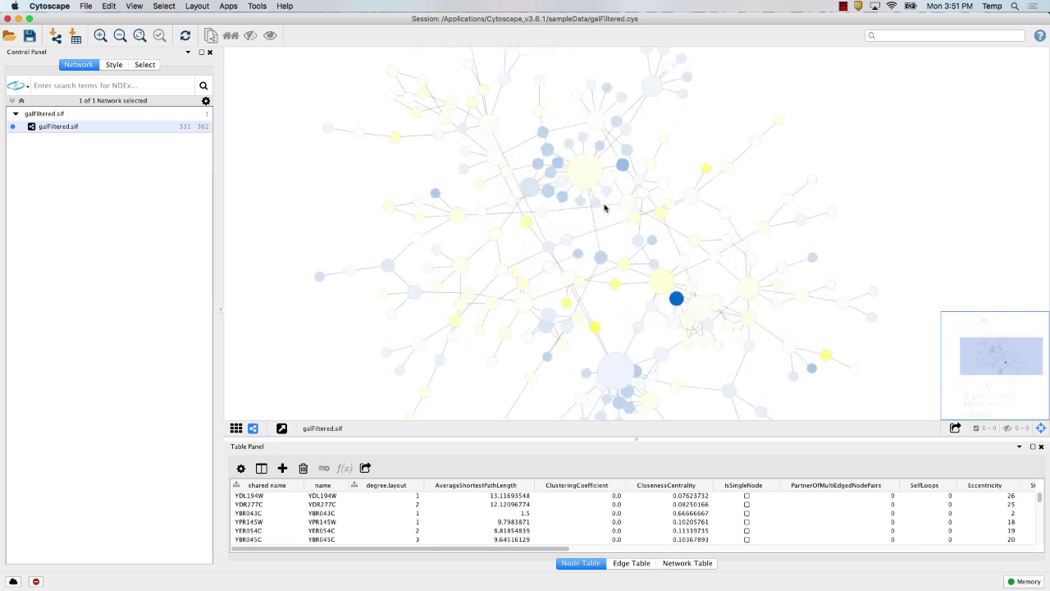
pyautogui.scroll(3, 604, 207)
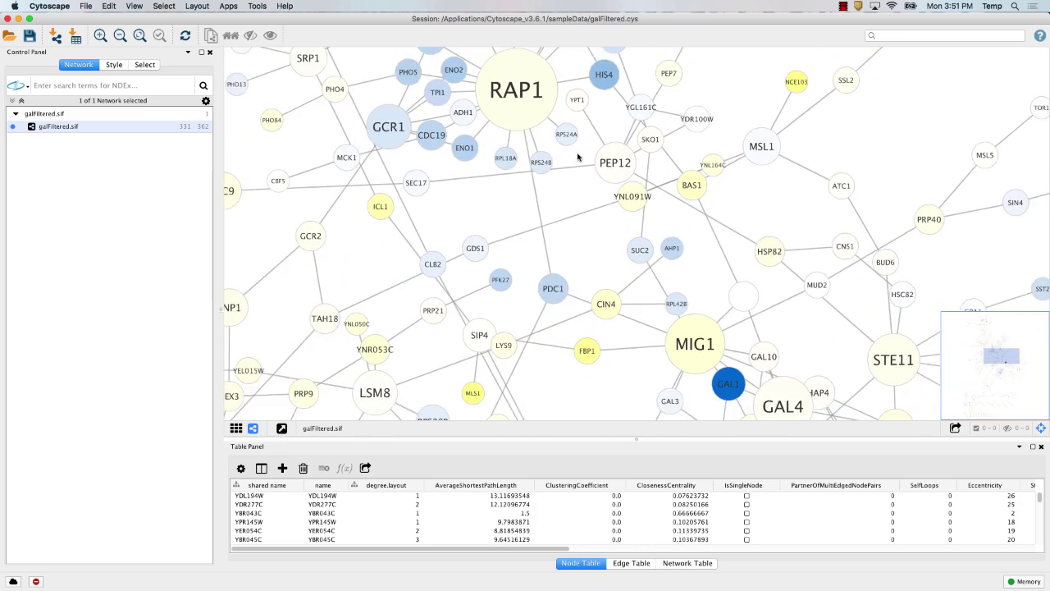
pyautogui.click(530, 102)
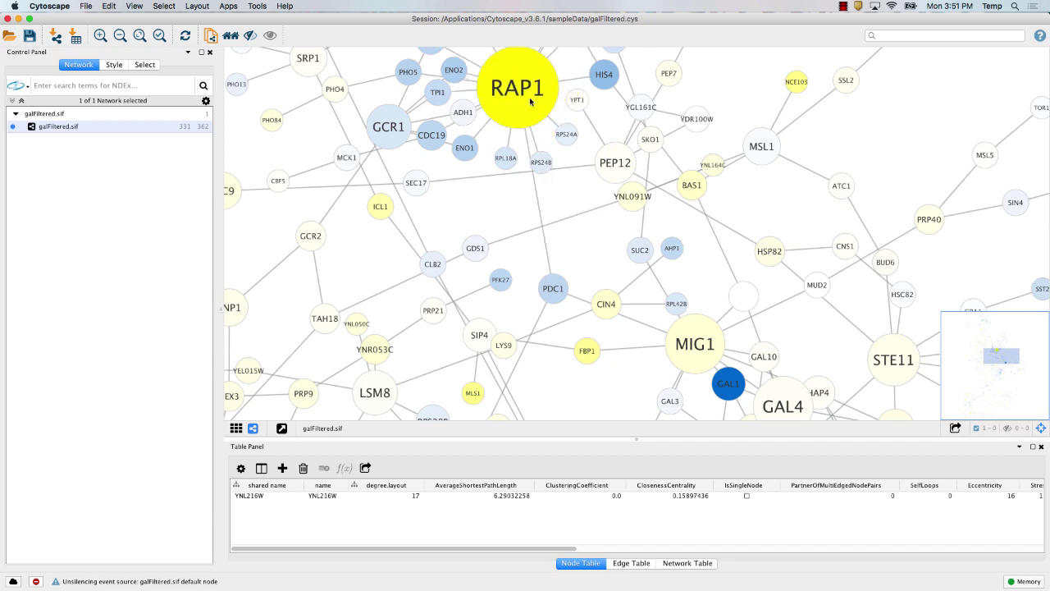
pyautogui.moveTo(580, 208); pyautogui.dragTo(629, 311)
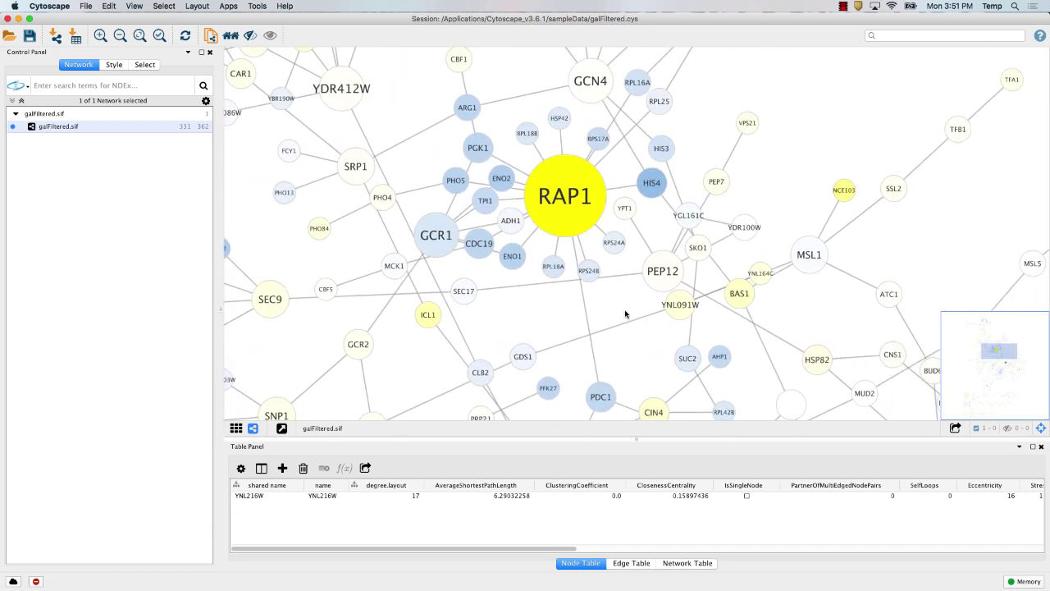
pyautogui.moveTo(553, 266)
pyautogui.mouseDown()
pyautogui.moveTo(508, 305)
pyautogui.moveTo(562, 281)
pyautogui.moveTo(551, 261)
pyautogui.mouseUp()
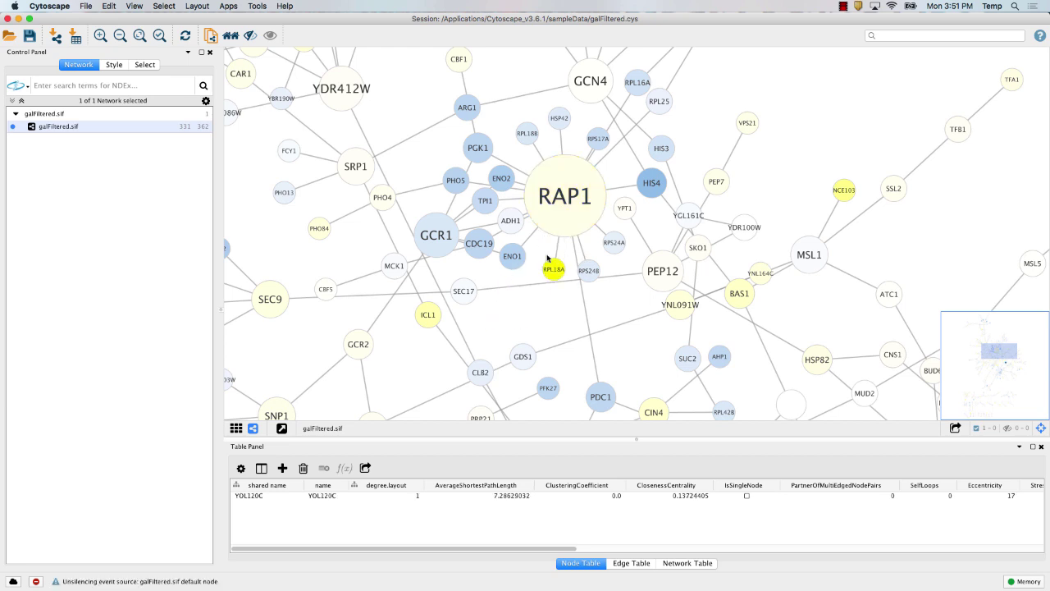
# Step: Select the cluster of nodes around RAP1 and GCR1, shift it slightly up and left, and clear the selection
pyautogui.moveTo(413, 147); pyautogui.dragTo(648, 317)
pyautogui.moveTo(565, 215)
pyautogui.mouseDown()
pyautogui.moveTo(622, 238)
pyautogui.moveTo(557, 210)
pyautogui.mouseUp()
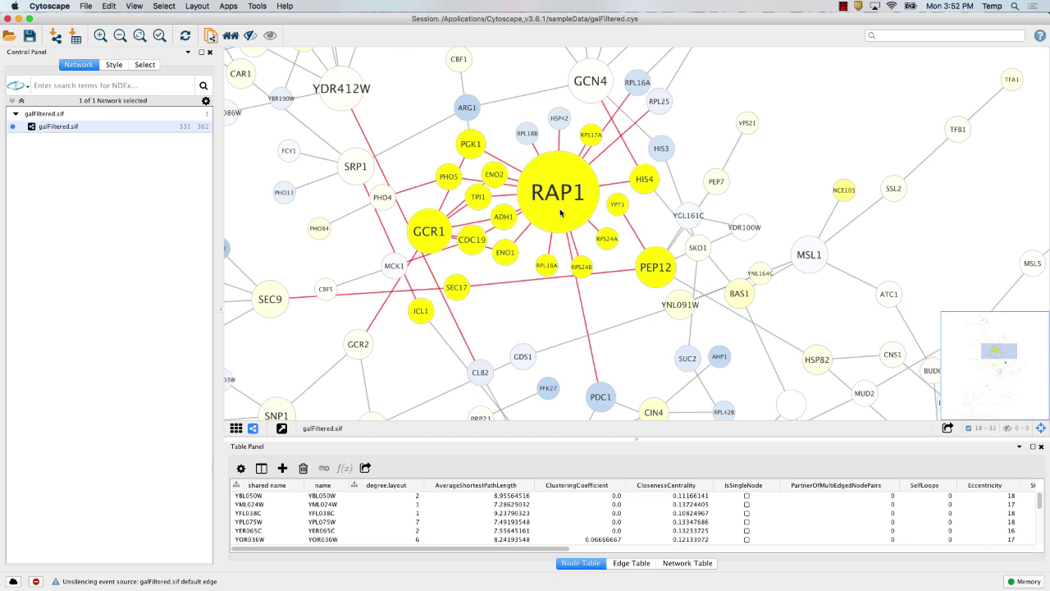
pyautogui.click(502, 142)
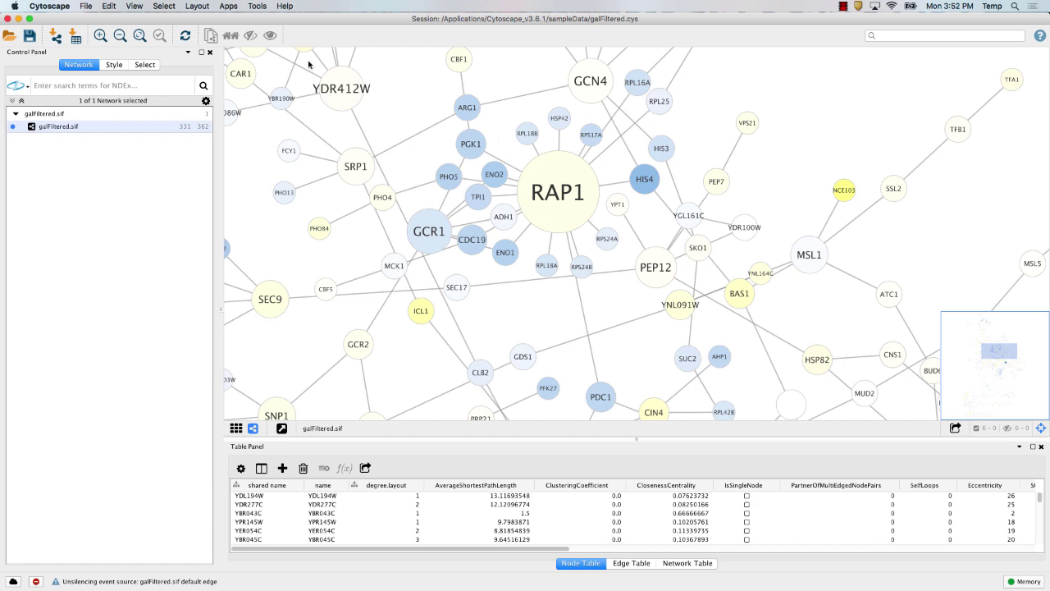
# Step: Apply the Grid Layout to the galFiltered.sif network and inspect the arranged nodes and edges
pyautogui.click(196, 6)
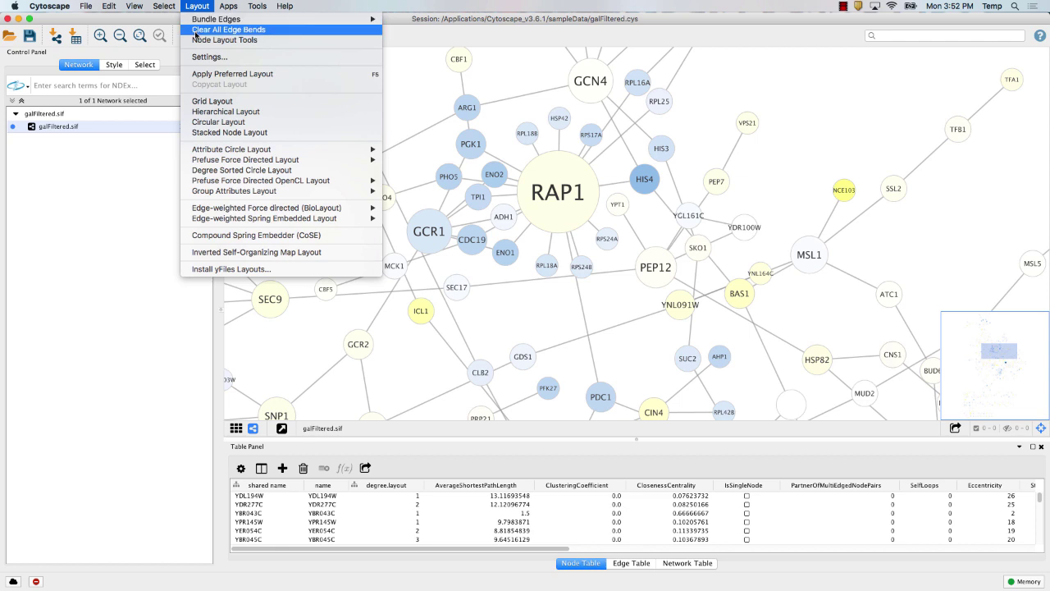
pyautogui.click(211, 103)
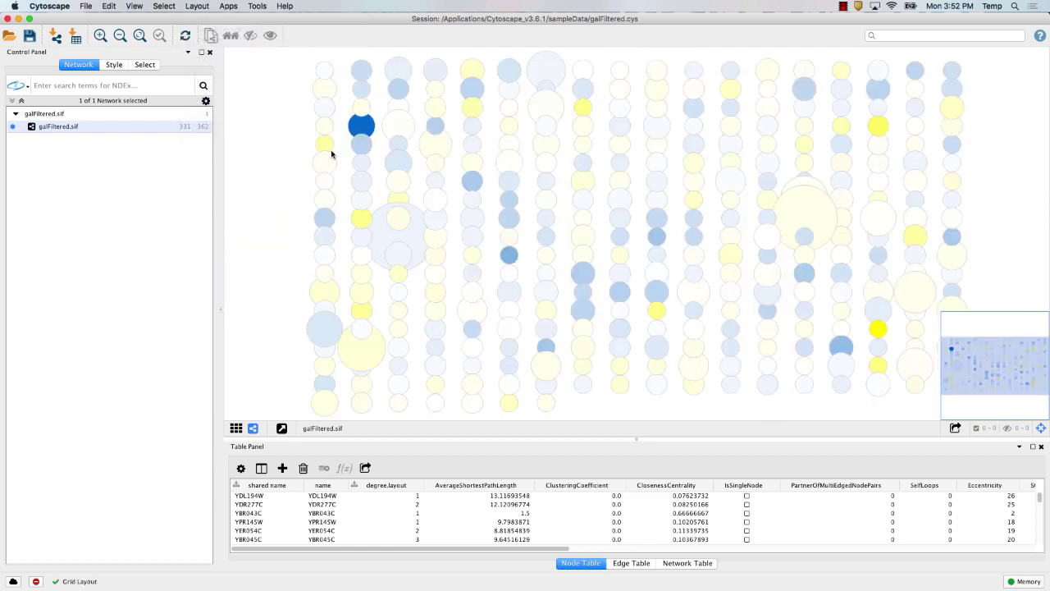
pyautogui.scroll(-2, 429, 192)
pyautogui.scroll(5, 428, 192)
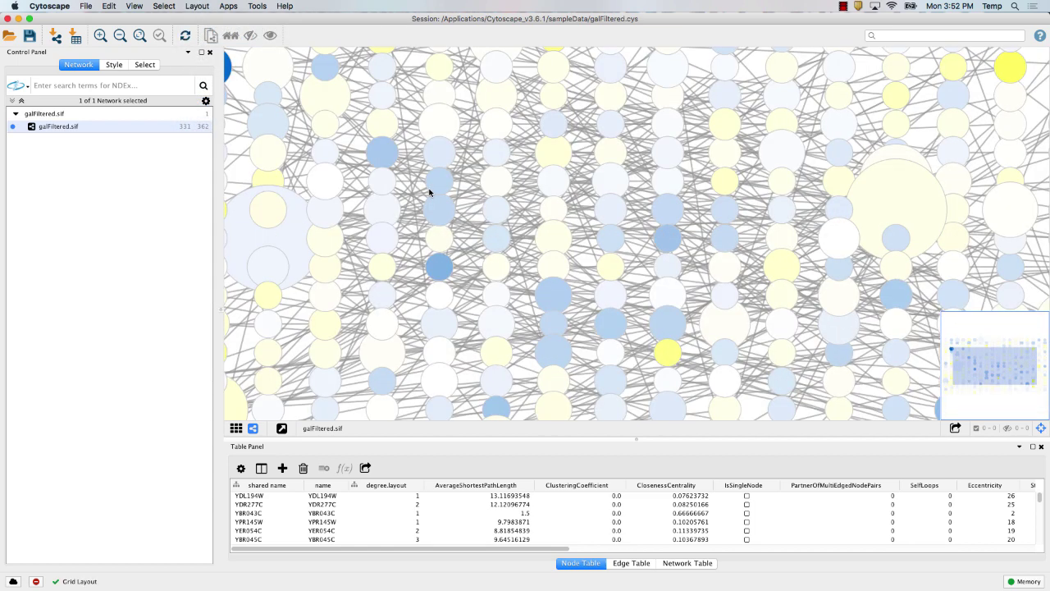
pyautogui.scroll(-1, 428, 193)
pyautogui.click(429, 192)
pyautogui.scroll(-2, 428, 192)
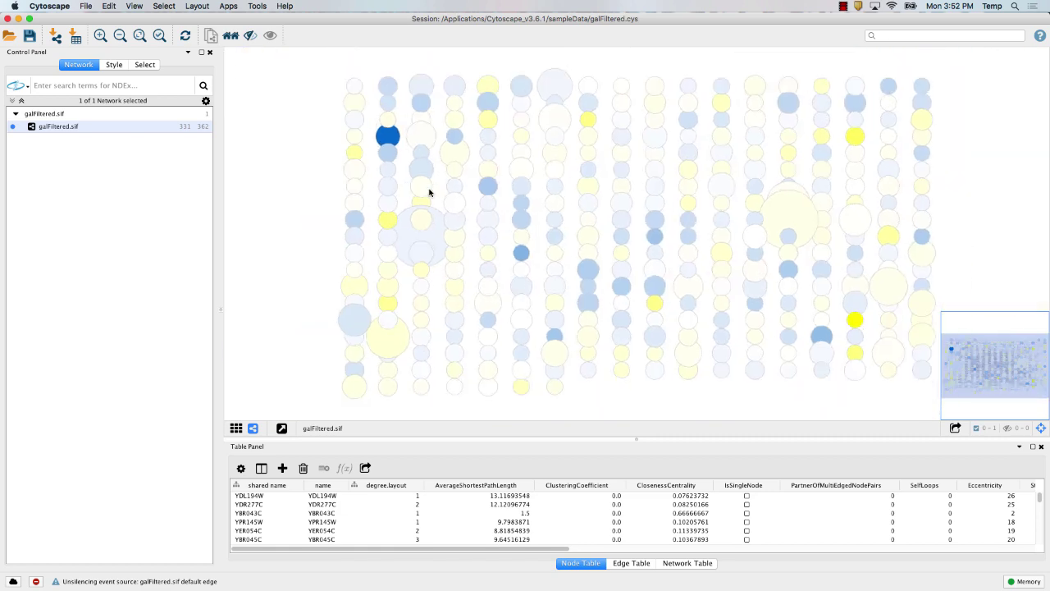
pyautogui.scroll(5, 428, 192)
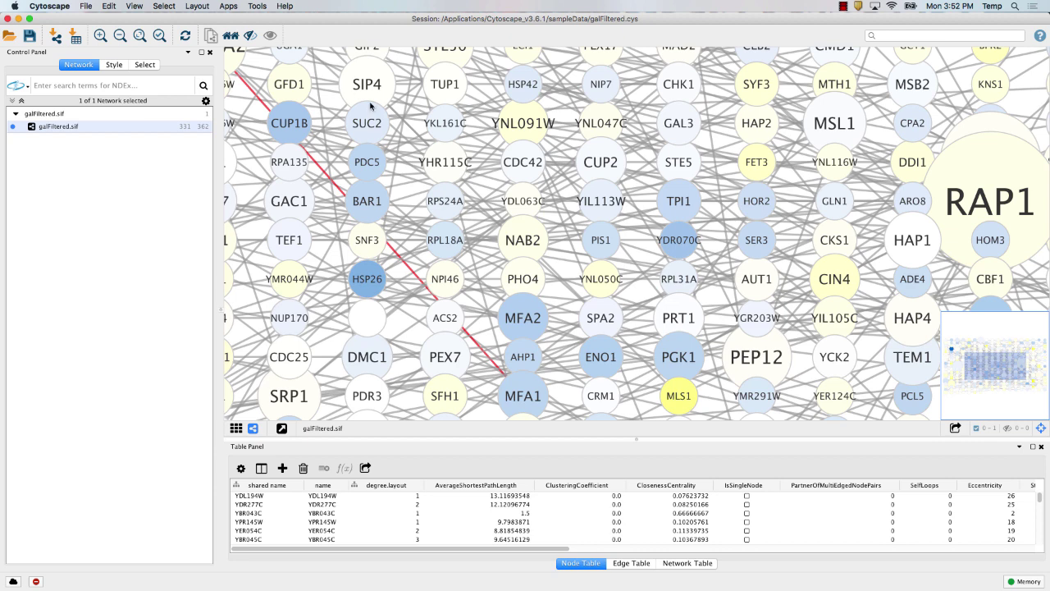
# Step: Apply the Prefuse Force Directed Layout with the (none) option and inspect the area around RAP1, MIG1 and MCM1
pyautogui.click(207, 5)
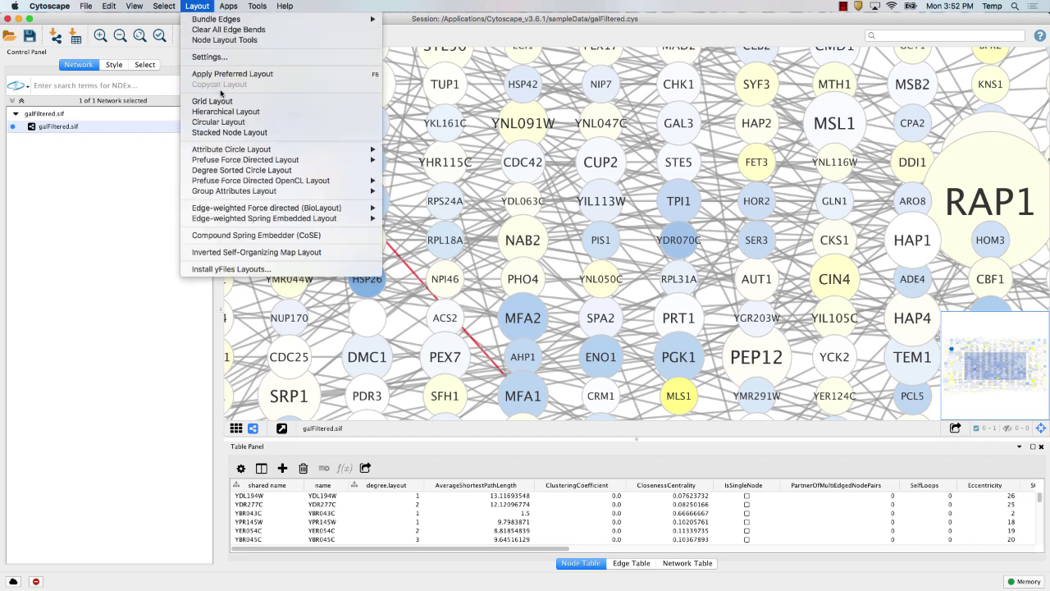
pyautogui.moveTo(224, 151)
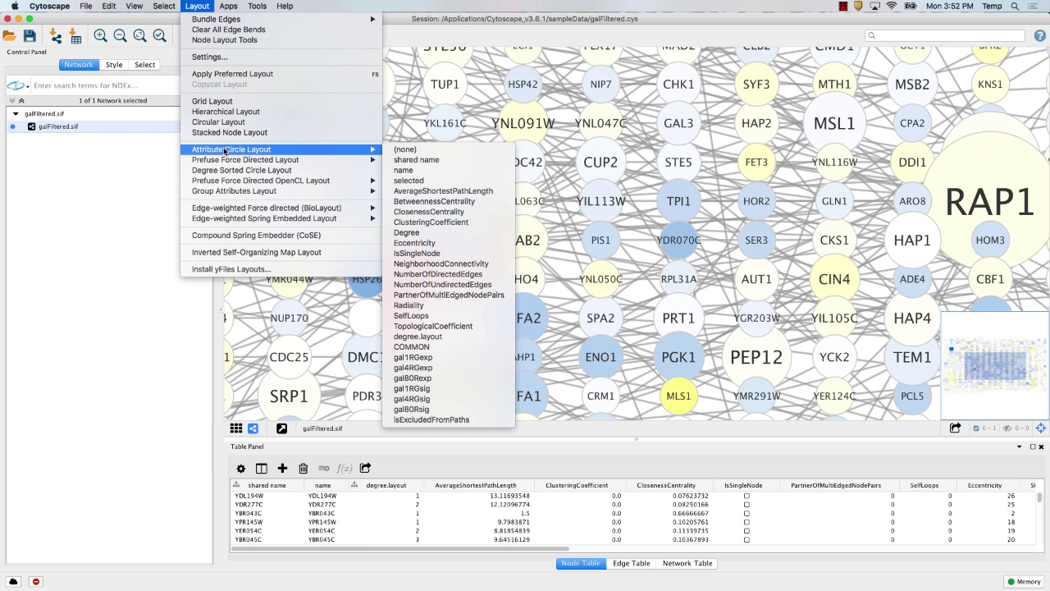
pyautogui.moveTo(227, 182)
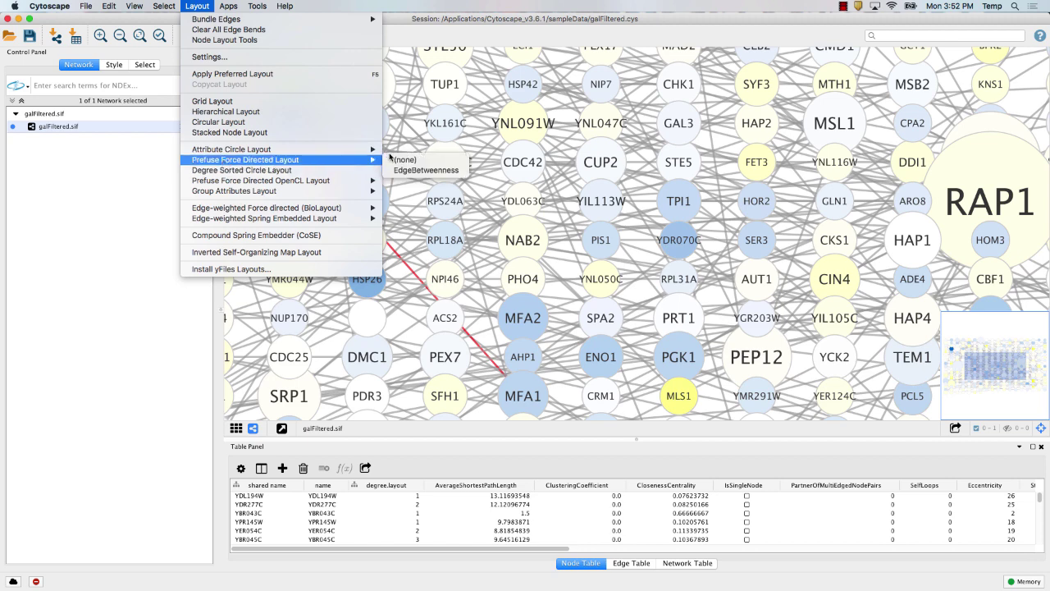
pyautogui.click(402, 160)
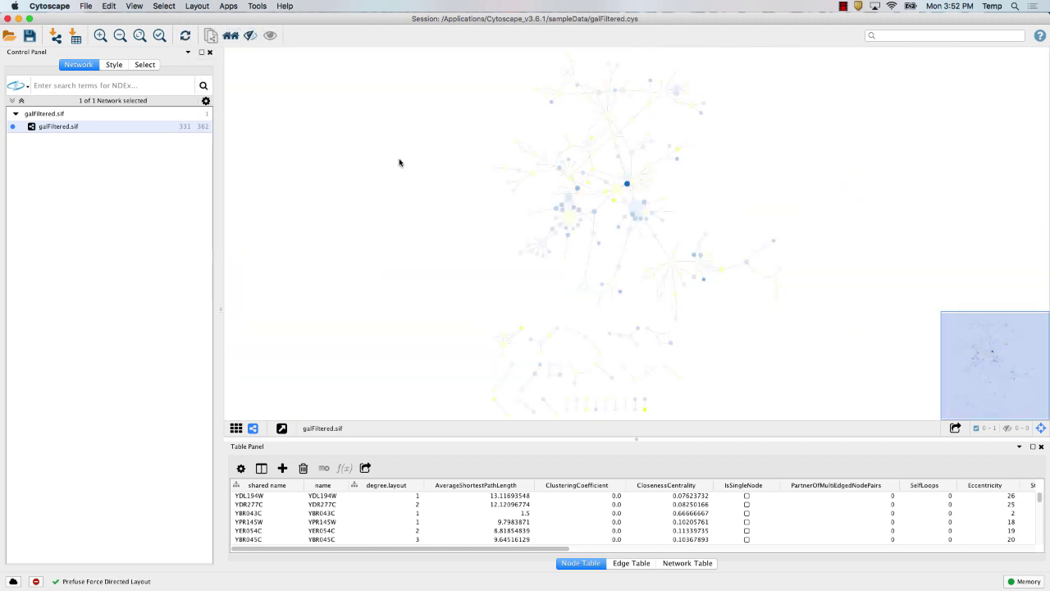
pyautogui.scroll(5, 613, 188)
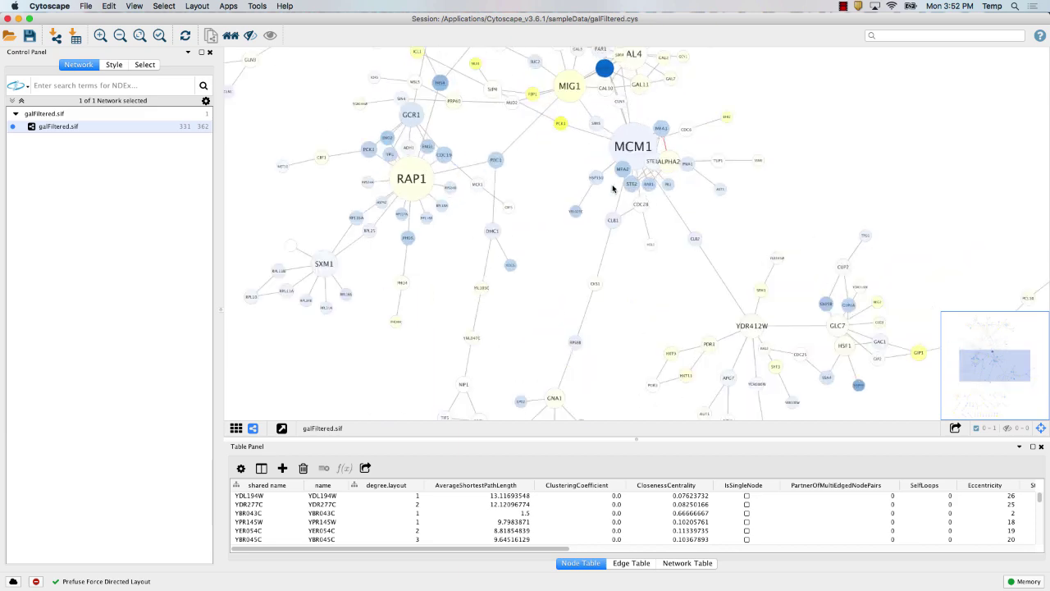
pyautogui.scroll(5, 612, 188)
pyautogui.scroll(-5, 612, 188)
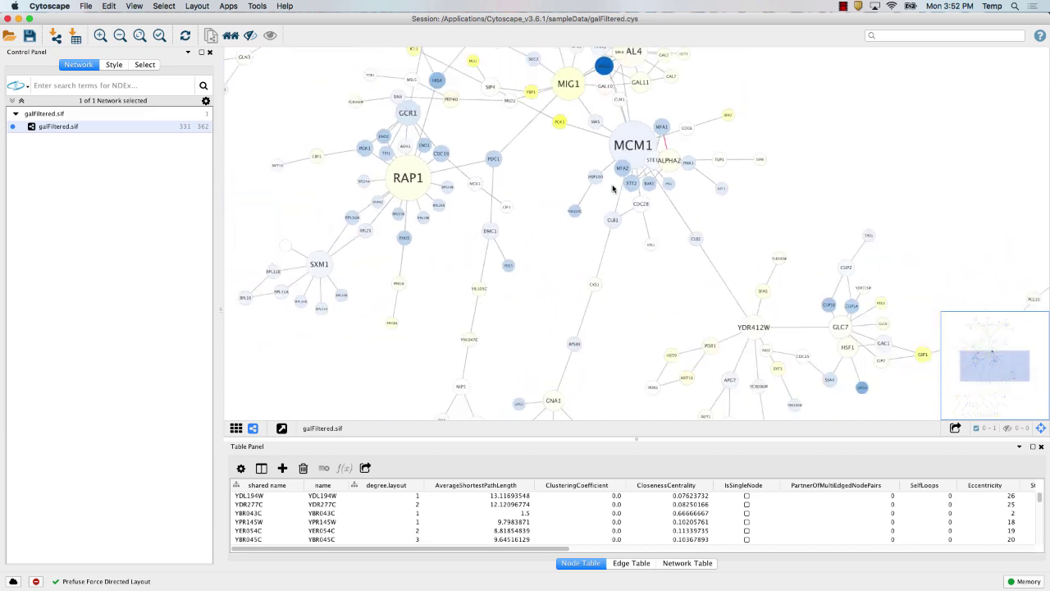
pyautogui.scroll(-3, 612, 188)
pyautogui.moveTo(584, 237); pyautogui.dragTo(574, 305)
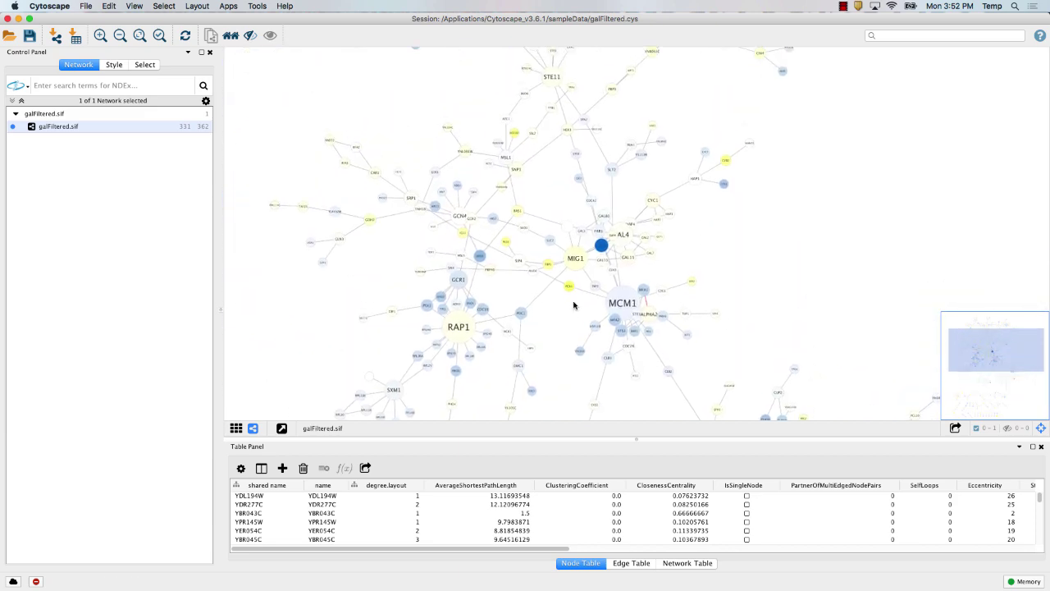
pyautogui.scroll(8, 563, 225)
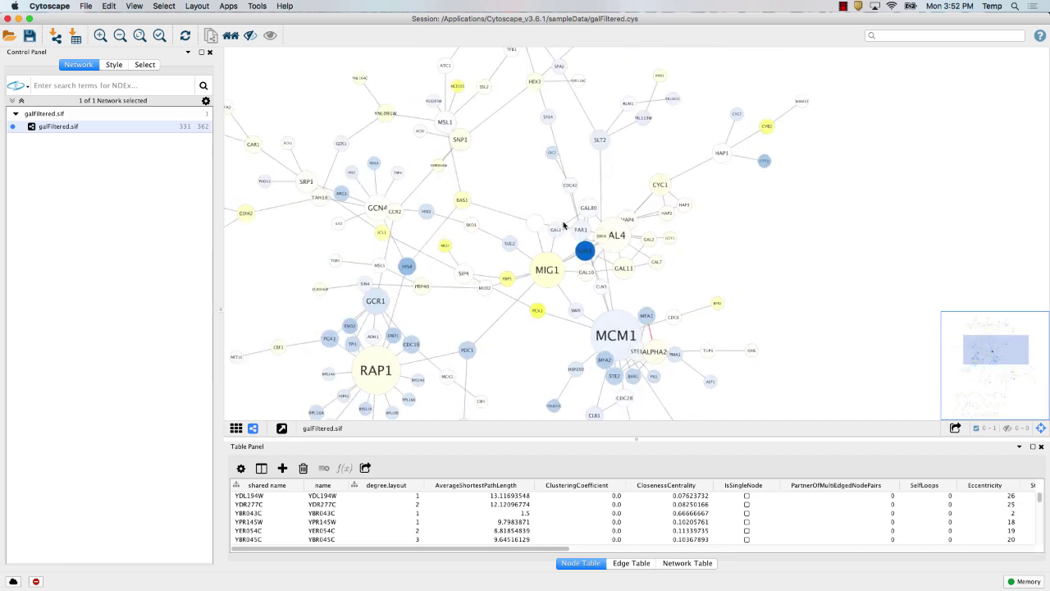
# Step: Move the BAS1 node slightly up and to the right in the force-directed network
pyautogui.scroll(-6, 563, 225)
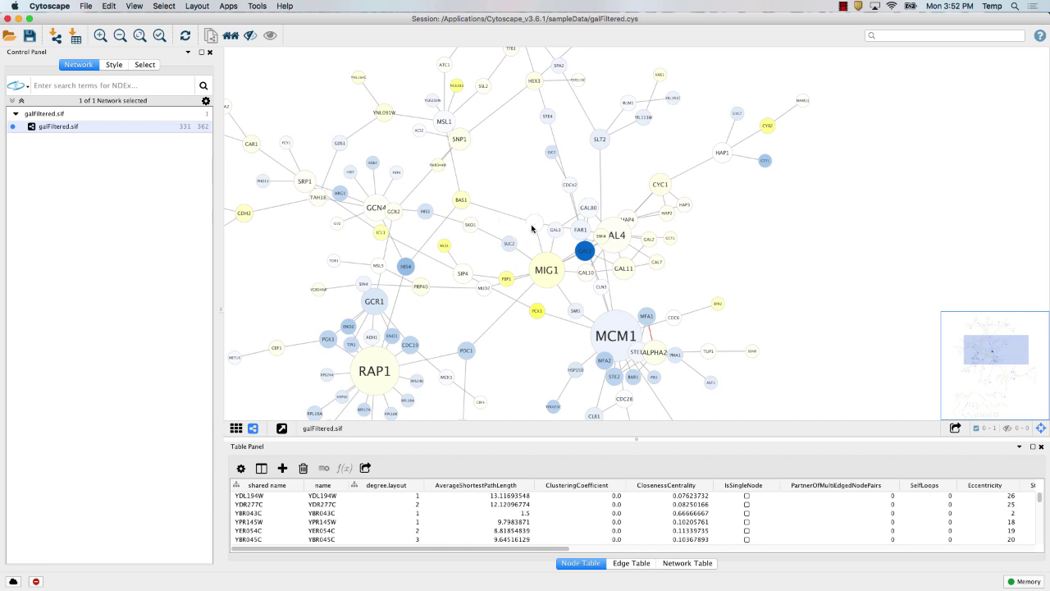
pyautogui.moveTo(461, 200)
pyautogui.mouseDown()
pyautogui.moveTo(513, 210)
pyautogui.moveTo(462, 180)
pyautogui.moveTo(494, 197)
pyautogui.moveTo(479, 194)
pyautogui.mouseUp()
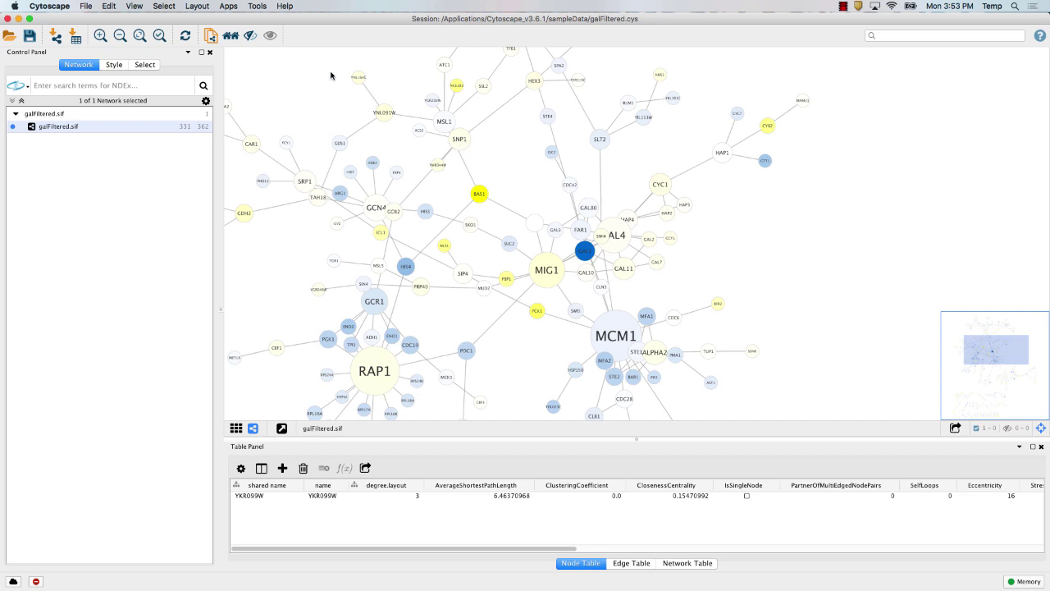
pyautogui.click(206, 5)
pyautogui.moveTo(233, 125)
pyautogui.moveTo(237, 153)
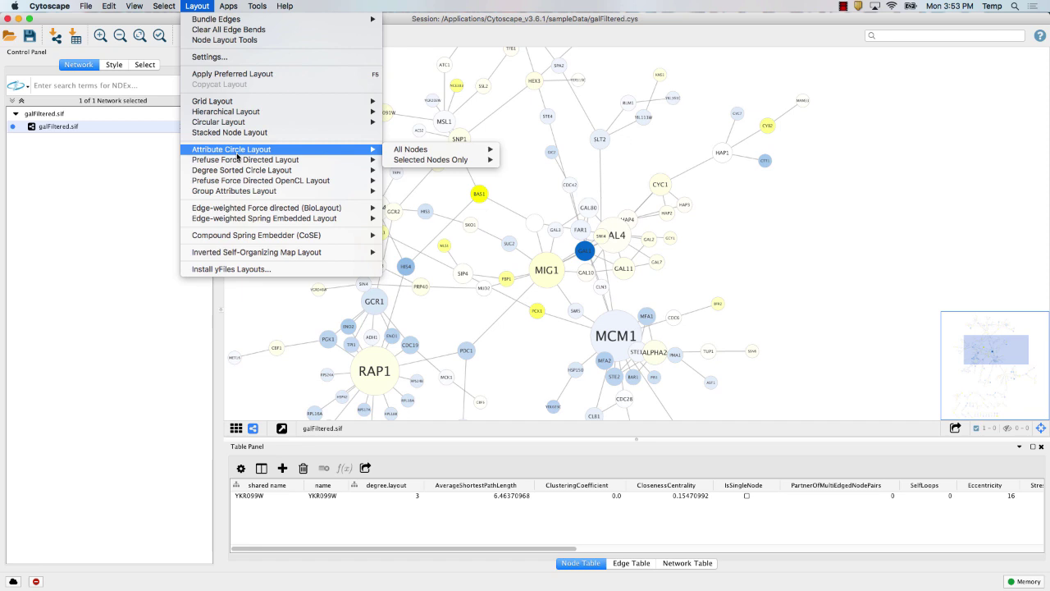
pyautogui.click(206, 6)
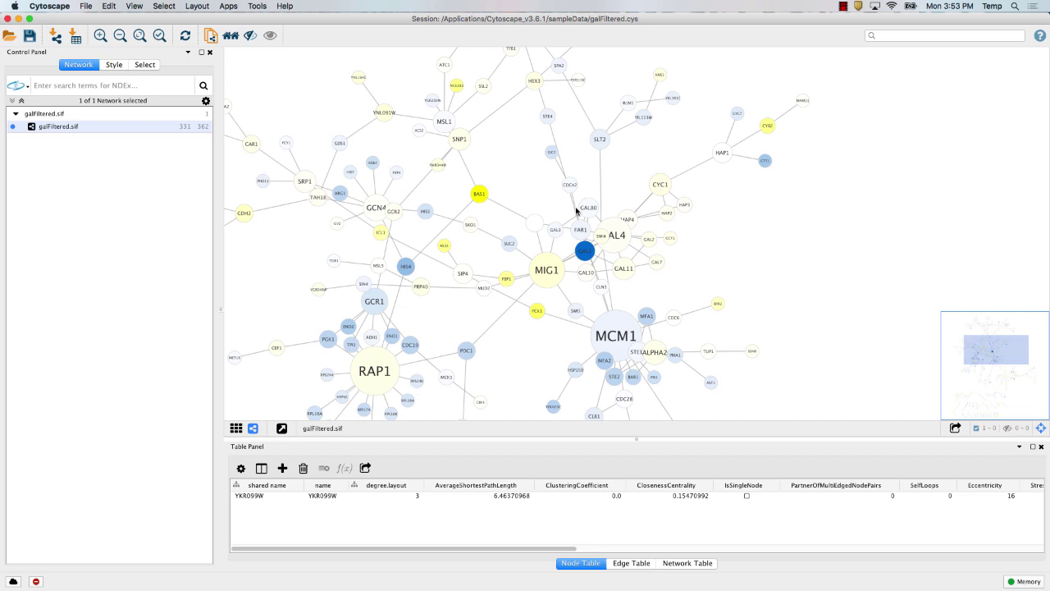
# Step: Search the App Manager's installable apps for "yfiles"
pyautogui.click(228, 5)
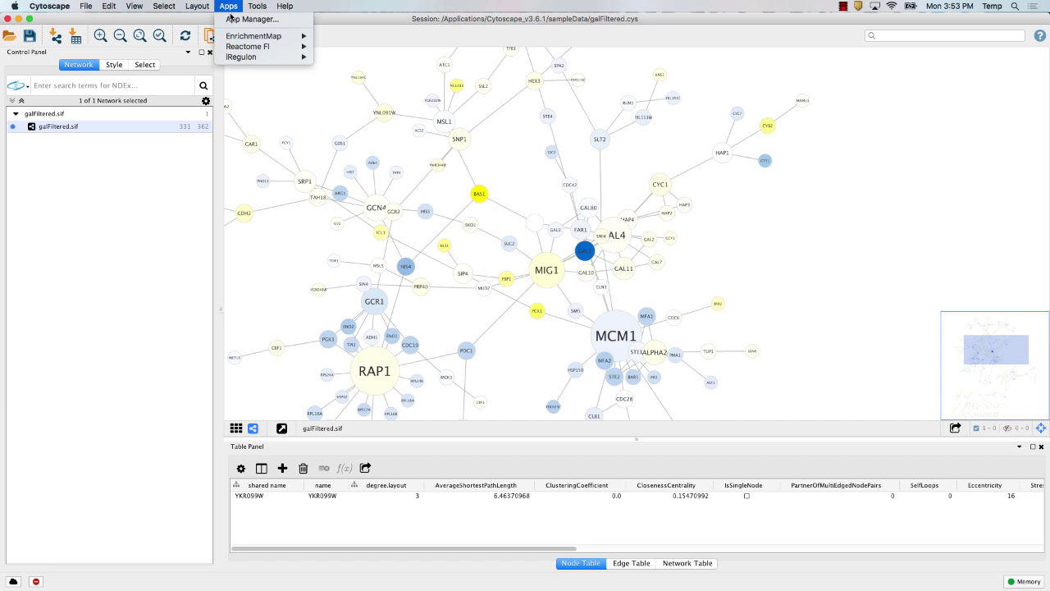
pyautogui.click(232, 18)
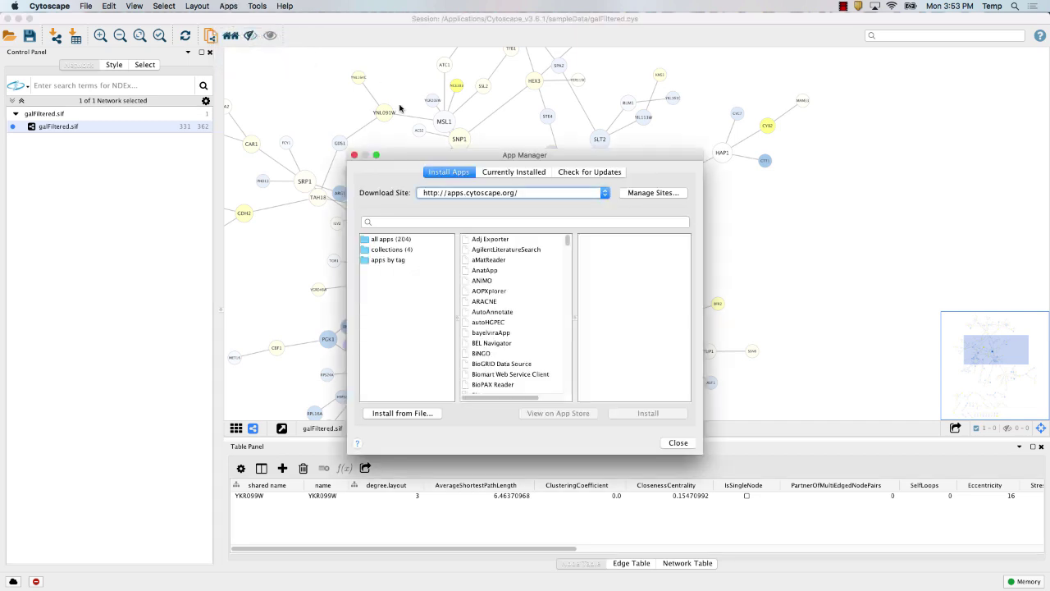
pyautogui.click(408, 220)
pyautogui.write('yfiles')
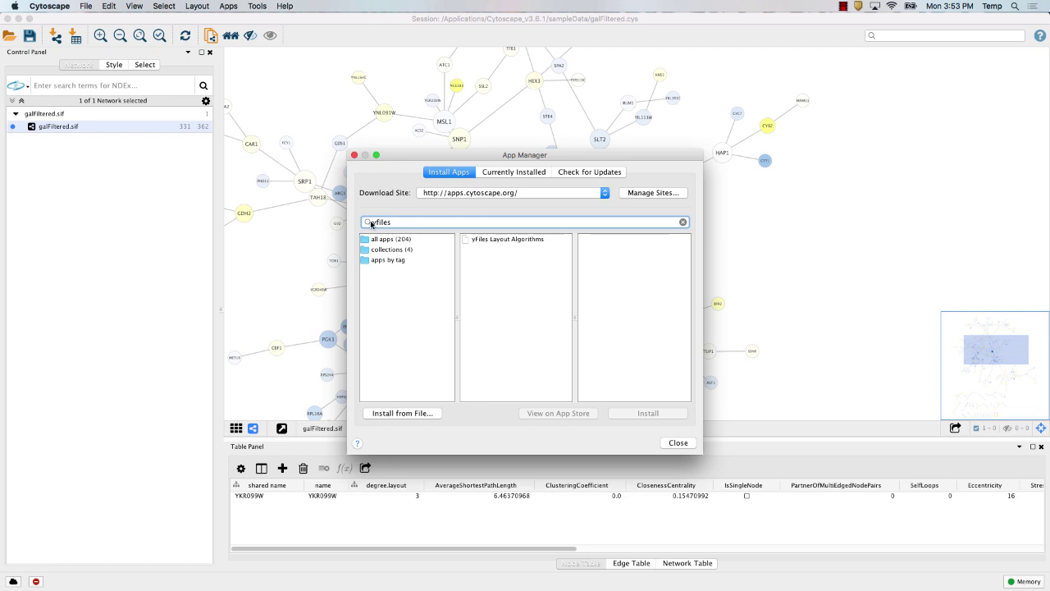
# Step: Install the yFiles Layout Algorithms app, accepting its software license agreement, and close the App Manager
pyautogui.click(481, 239)
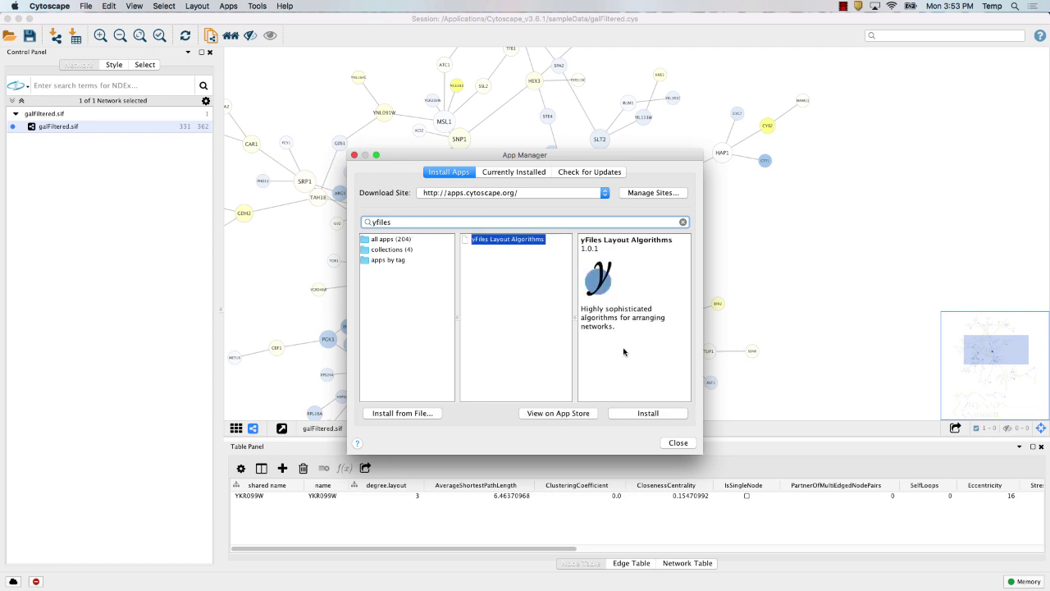
pyautogui.click(641, 413)
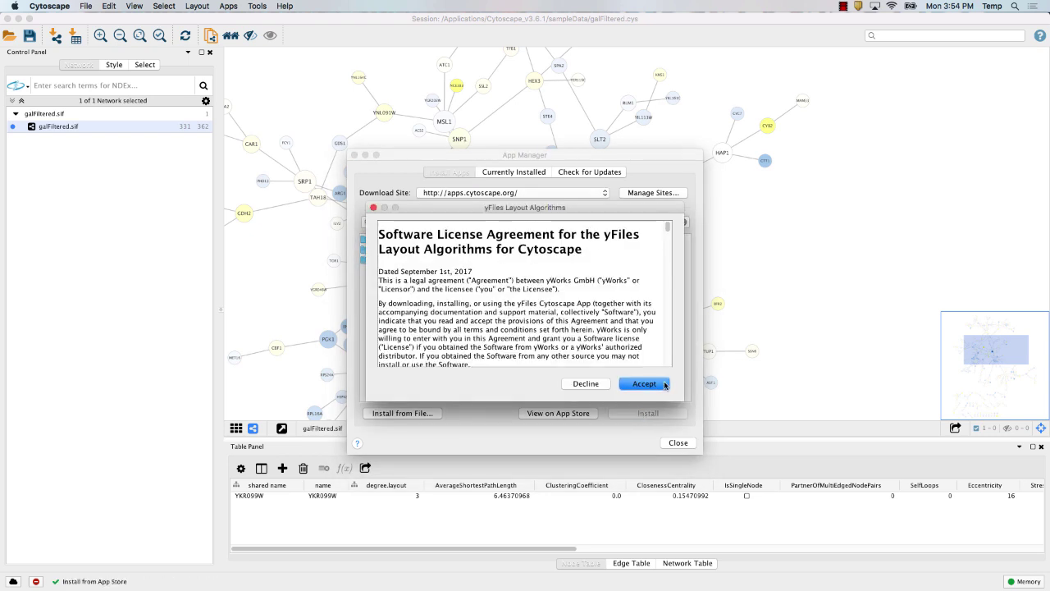
pyautogui.click(644, 384)
pyautogui.click(677, 442)
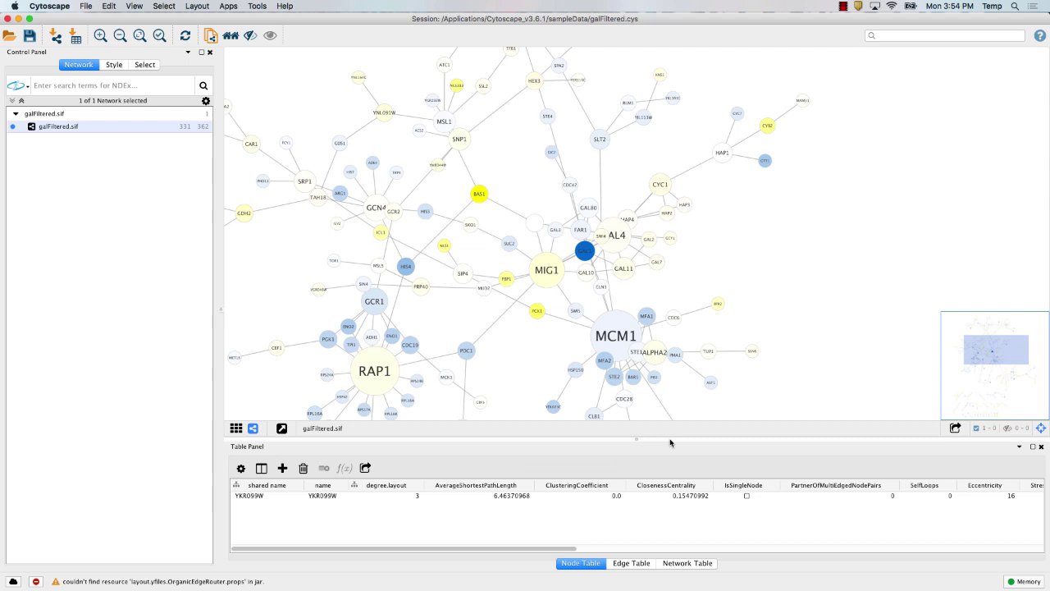
# Step: Apply the yFiles Organic Layout to the galFiltered.sif network
pyautogui.click(238, 6)
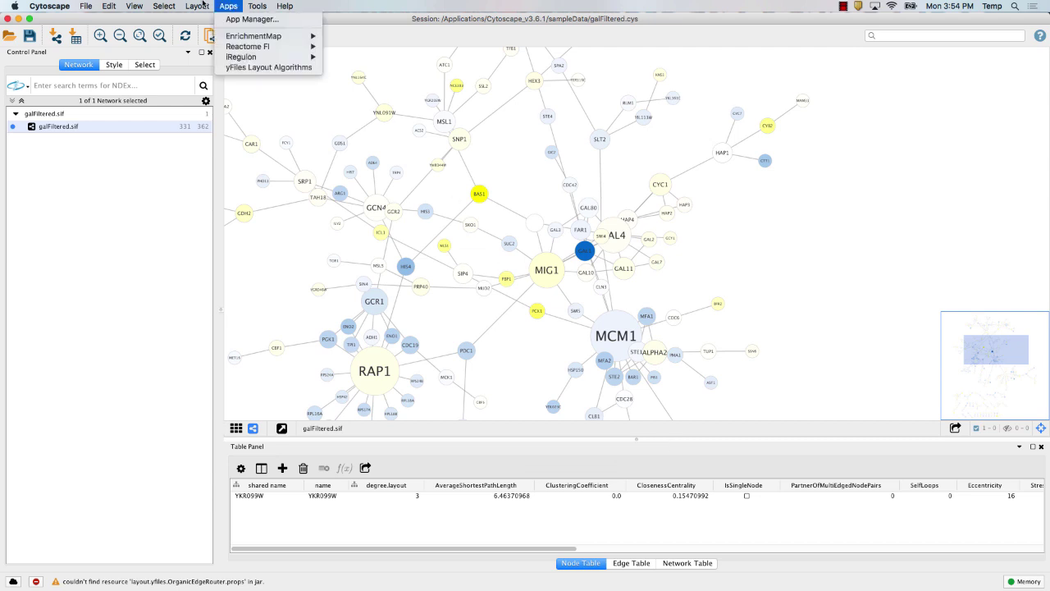
pyautogui.moveTo(197, 5)
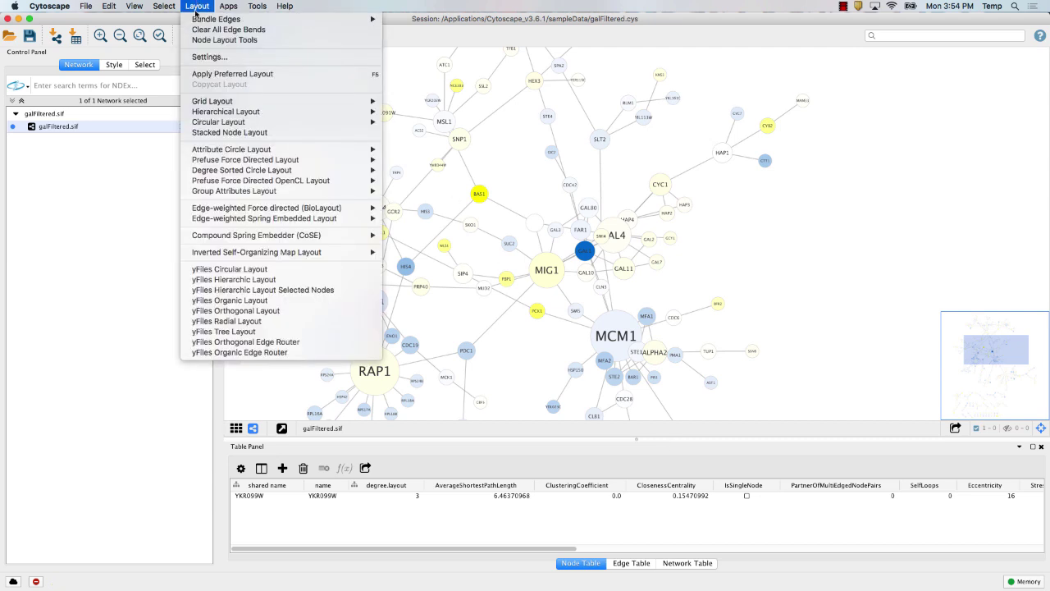
pyautogui.click(215, 304)
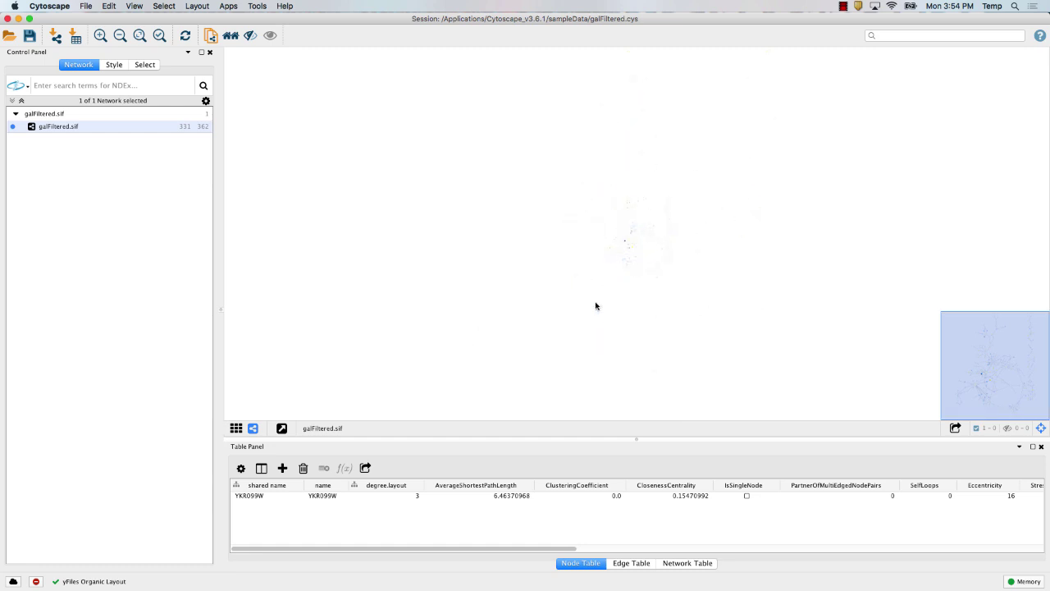
# Step: Examine the organic layout and how its node labels and edges render in overview and close-up around MCM1, MIG1 and STE11
pyautogui.scroll(5, 596, 305)
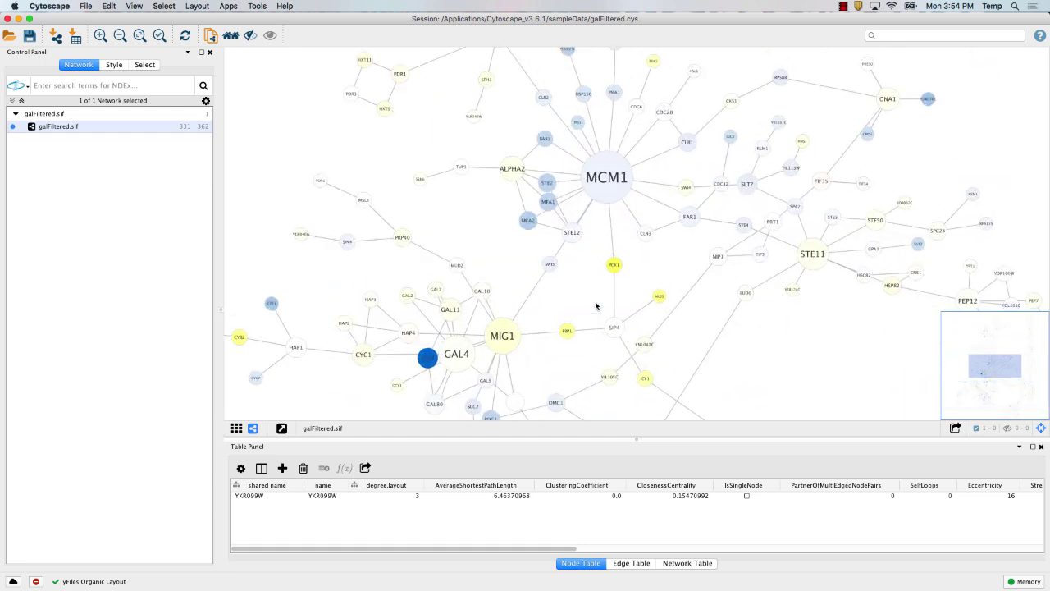
pyautogui.scroll(-2, 596, 305)
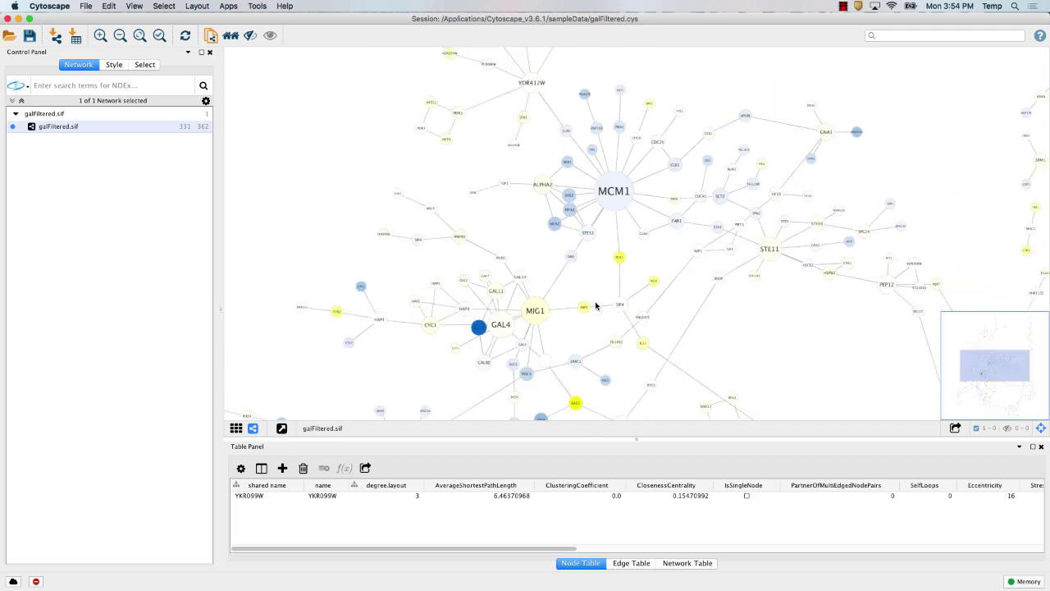
pyautogui.scroll(-3, 596, 305)
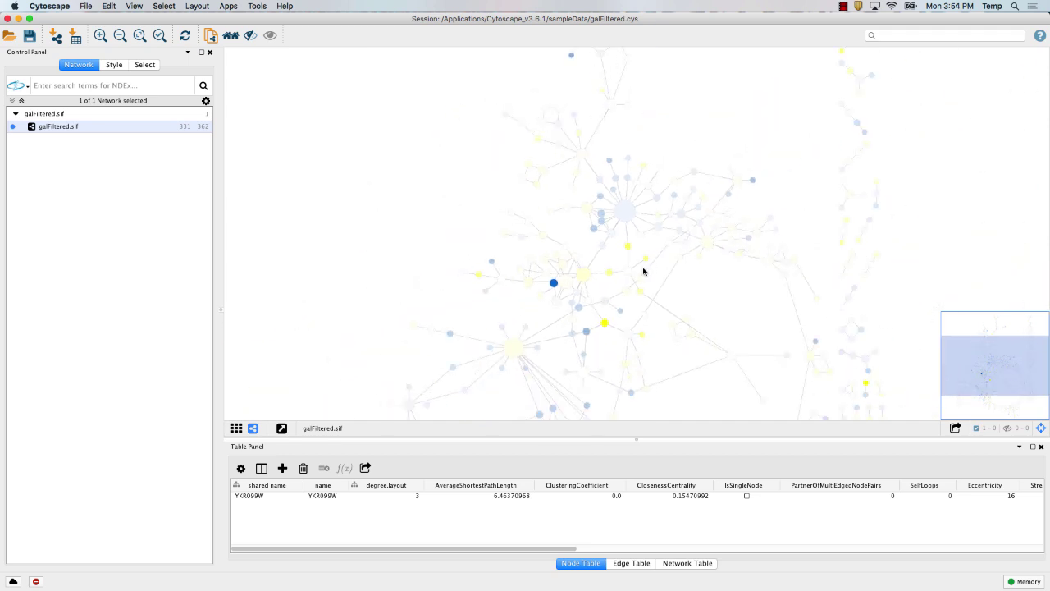
pyautogui.scroll(-4, 643, 271)
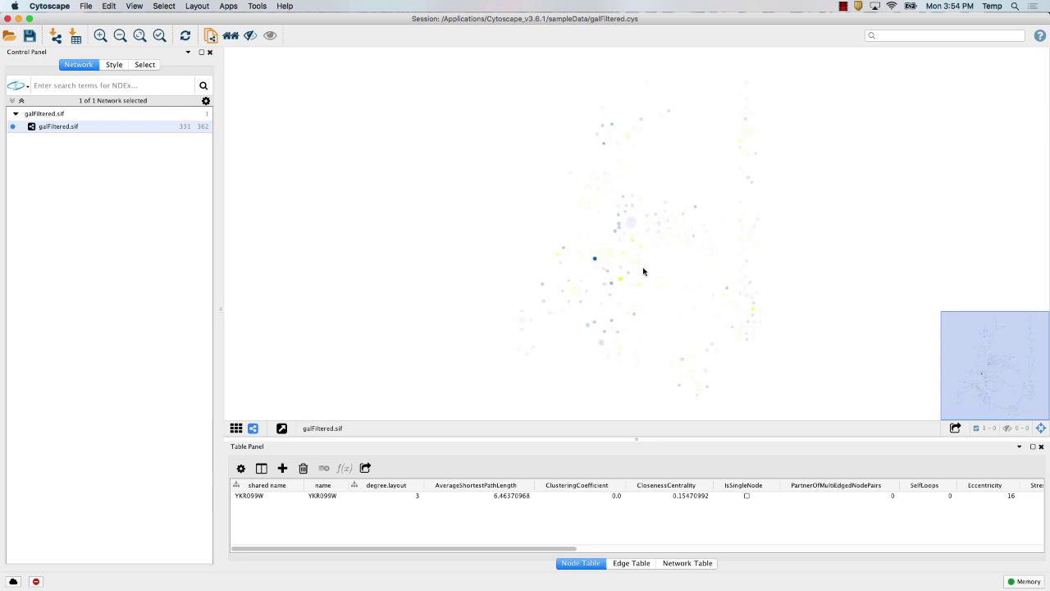
pyautogui.scroll(6, 643, 271)
pyautogui.scroll(3, 643, 271)
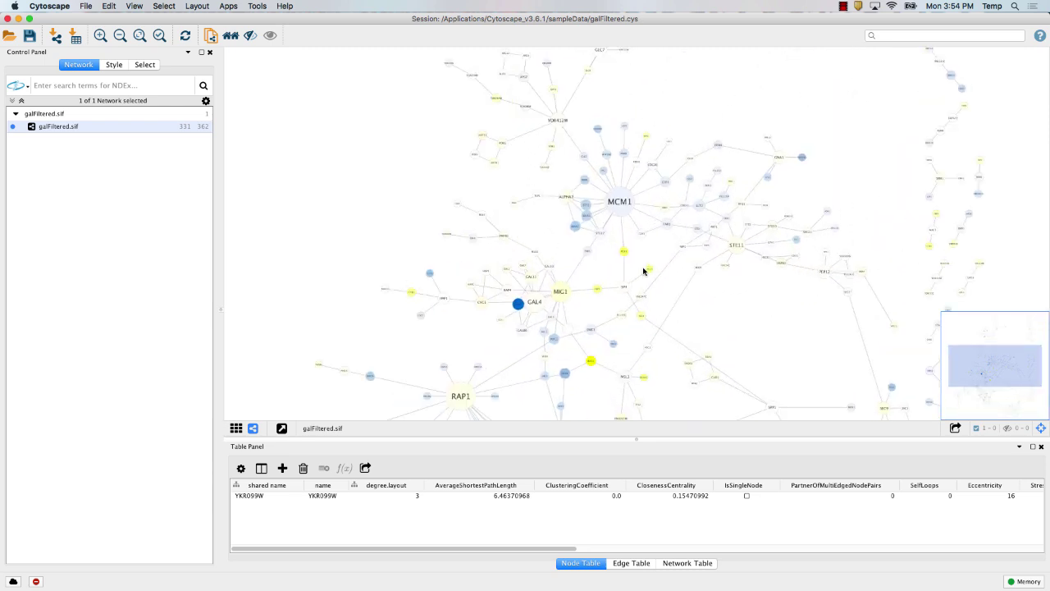
pyautogui.scroll(-4, 644, 270)
pyautogui.scroll(5, 644, 271)
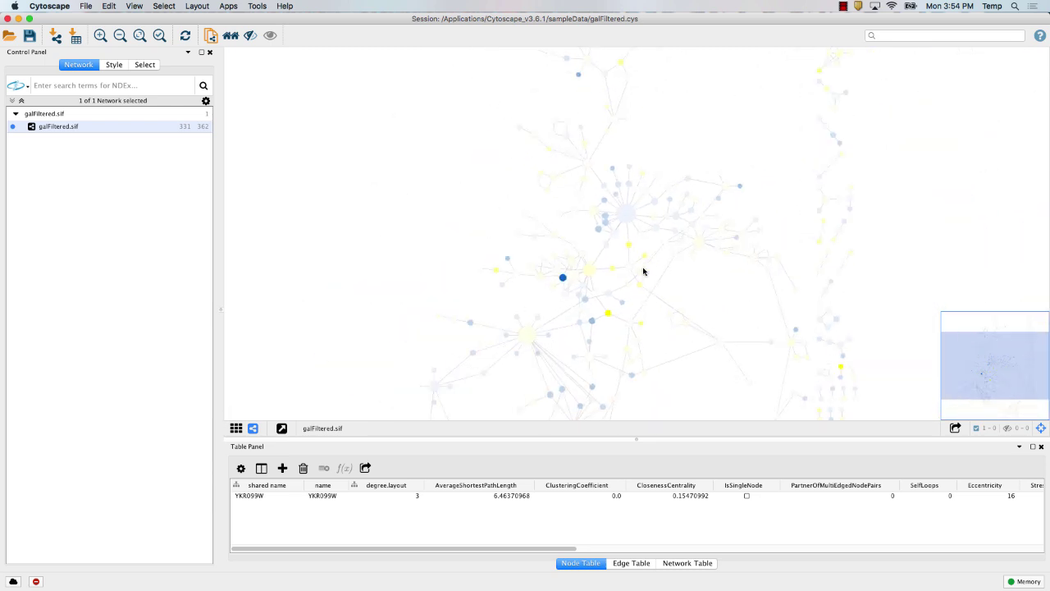
pyautogui.scroll(3, 643, 271)
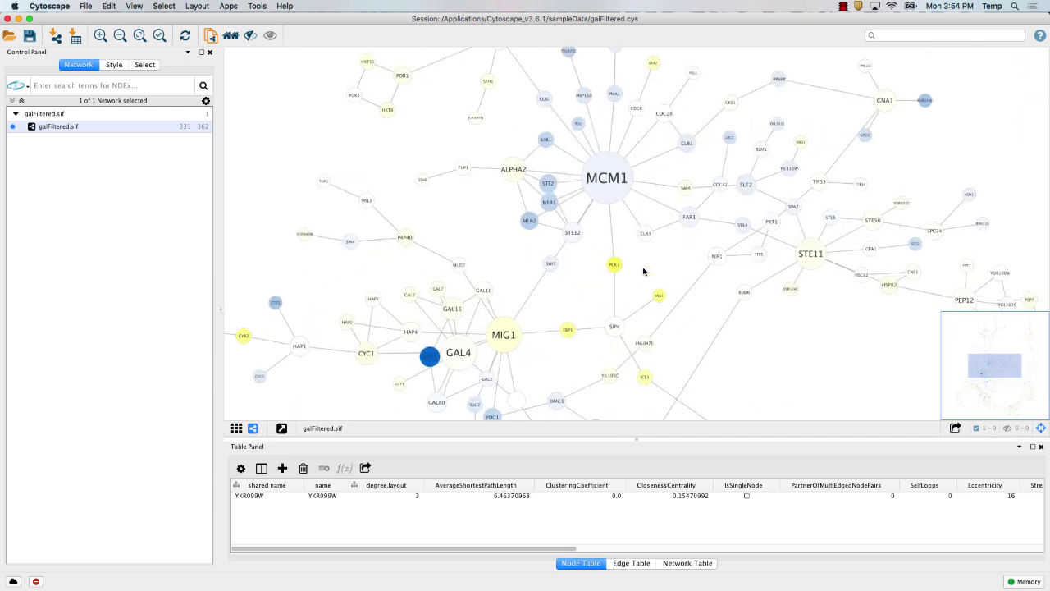
pyautogui.scroll(-2, 643, 271)
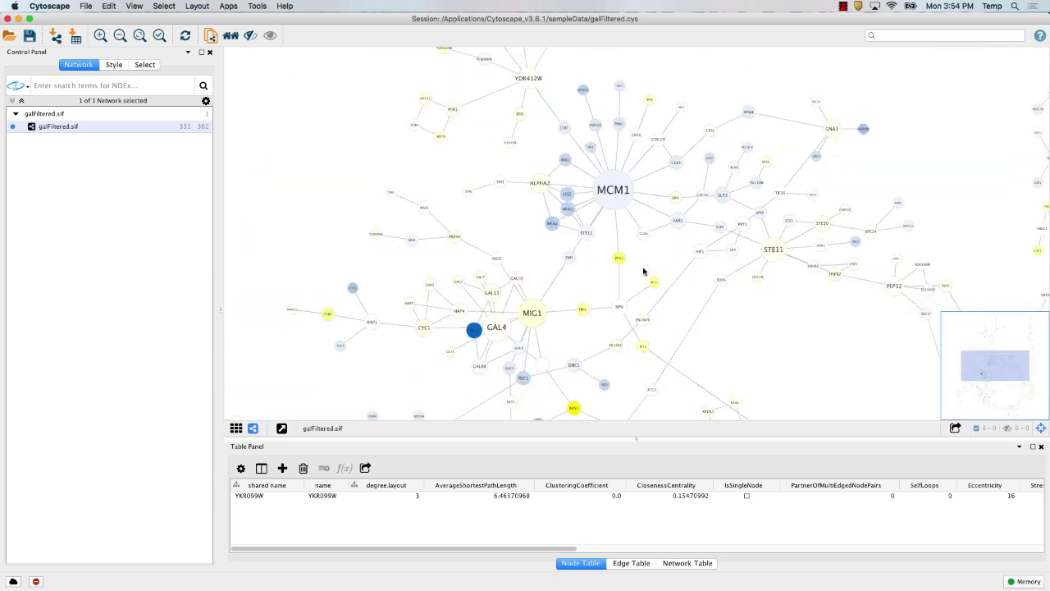
pyautogui.scroll(-5, 643, 271)
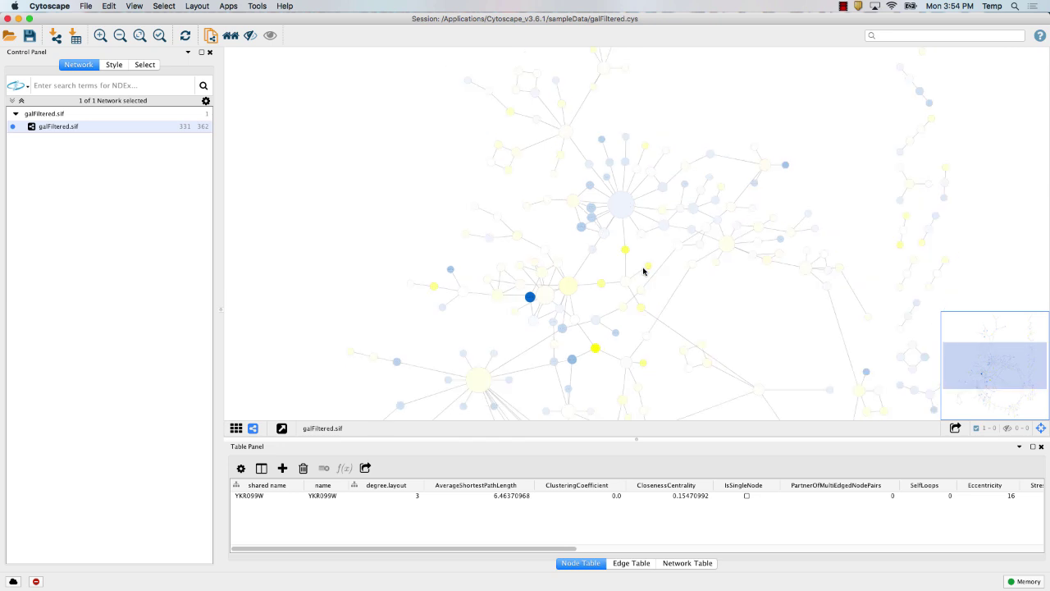
pyautogui.scroll(1, 643, 271)
pyautogui.scroll(3, 644, 271)
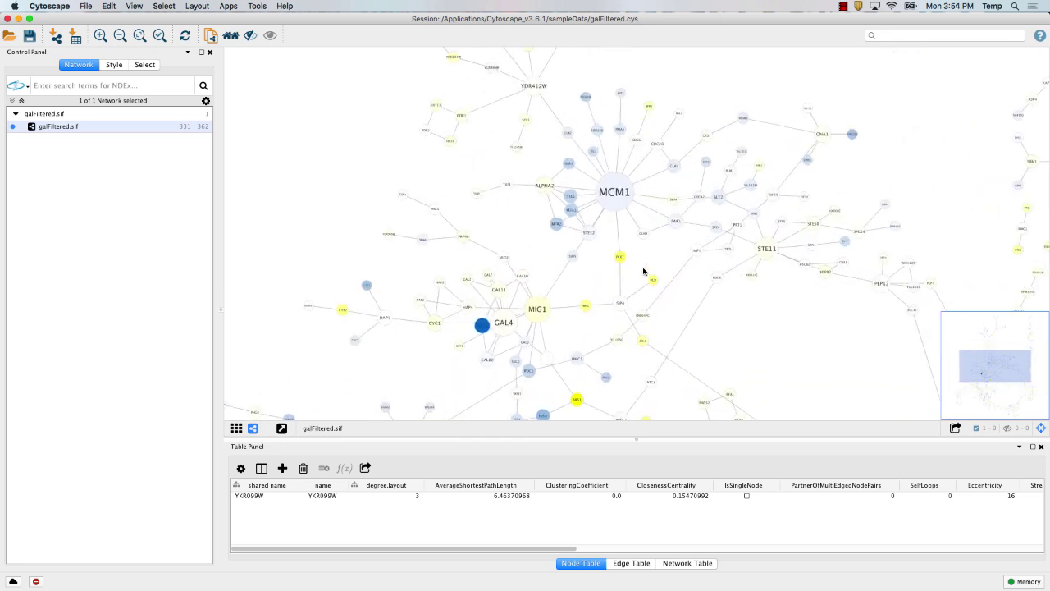
pyautogui.scroll(-4, 643, 271)
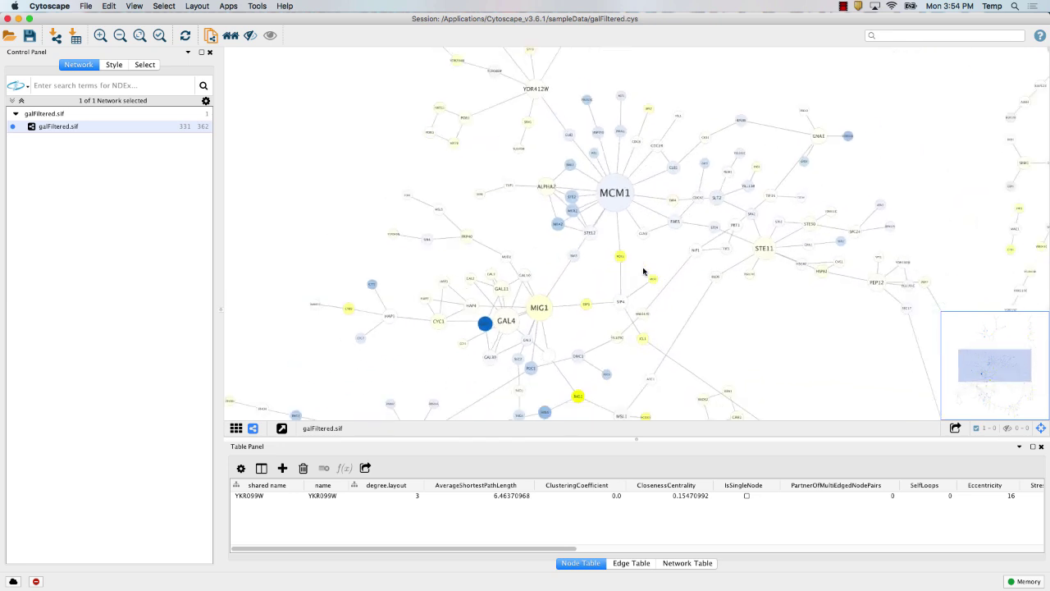
pyautogui.scroll(-2, 644, 271)
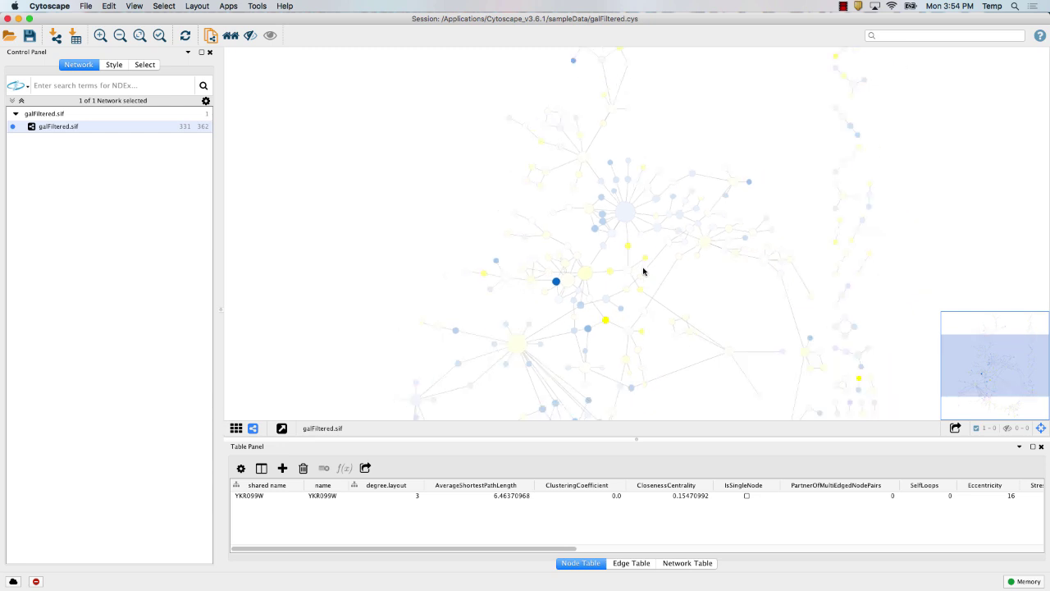
pyautogui.scroll(-4, 643, 271)
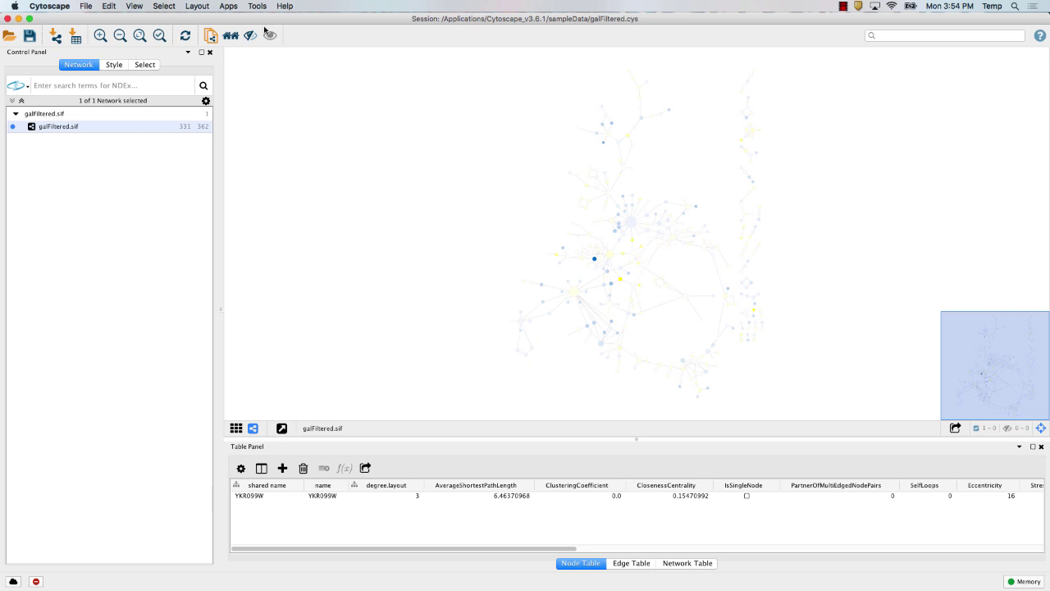
# Step: Show the full graphics details of the network and inspect the nodes around MCM1 in overview and close-up
pyautogui.click(137, 5)
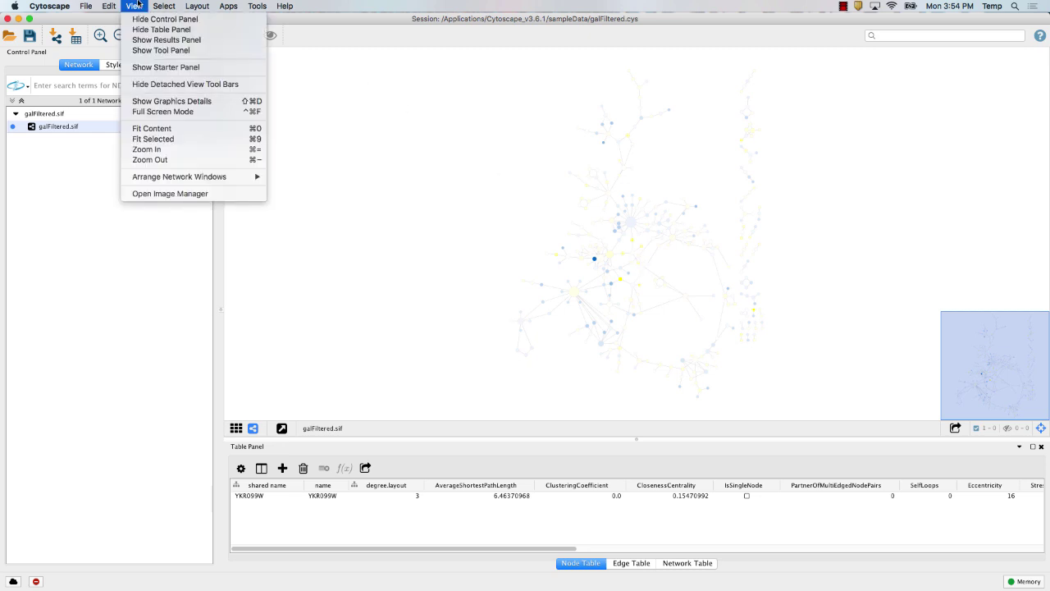
pyautogui.click(149, 102)
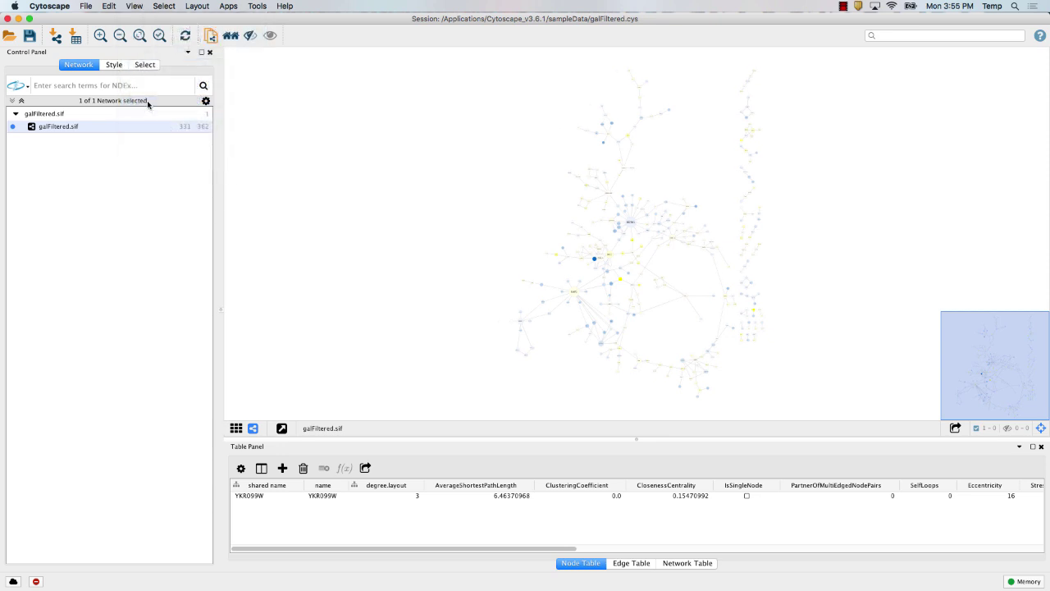
pyautogui.scroll(2, 600, 260)
pyautogui.scroll(10, 600, 261)
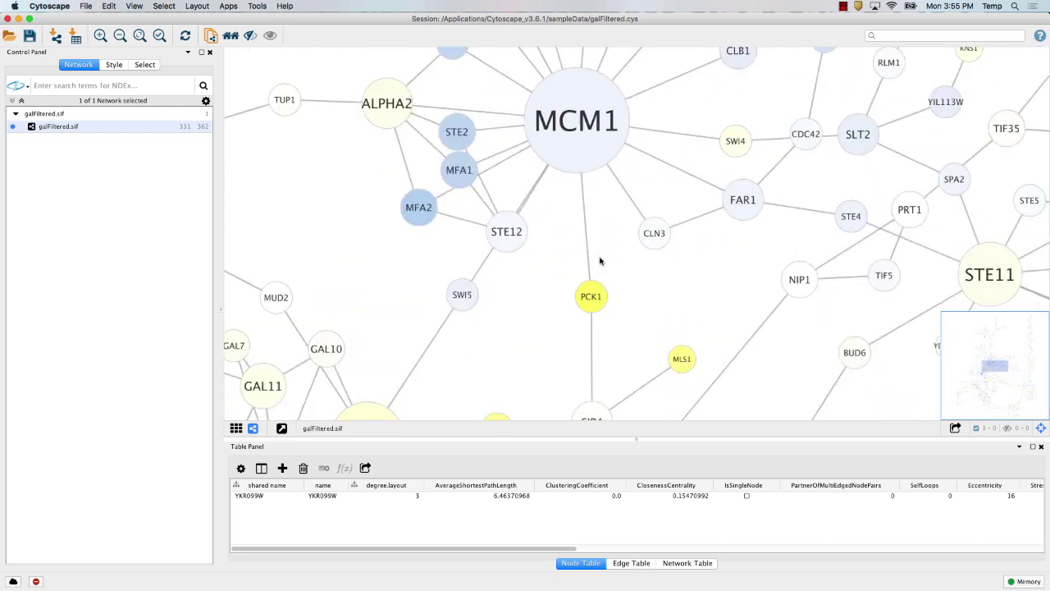
pyautogui.scroll(-10, 600, 260)
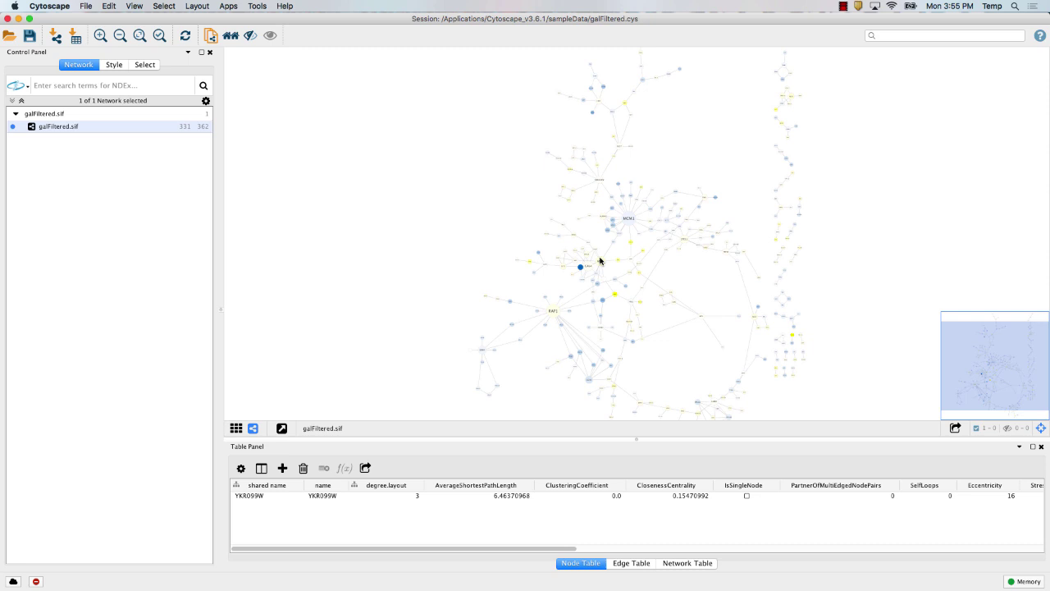
pyautogui.scroll(10, 600, 260)
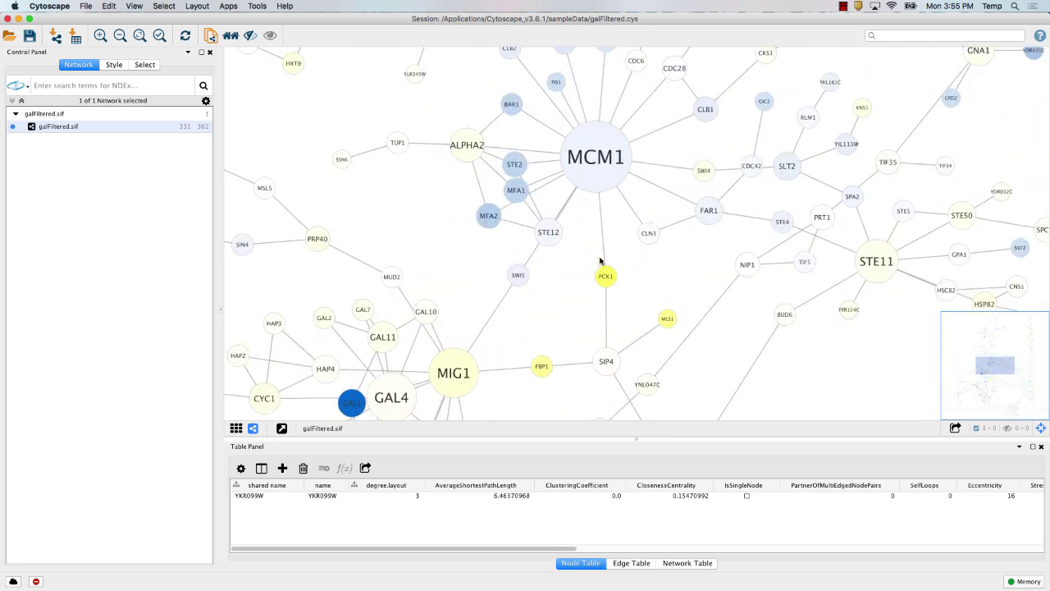
pyautogui.scroll(-2, 600, 260)
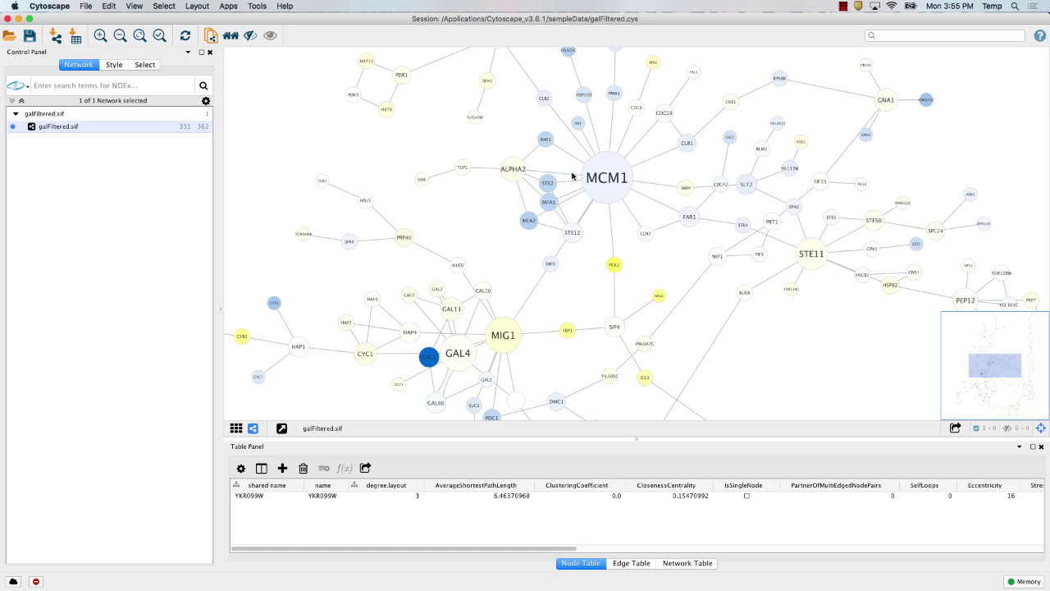
# Step: Move the MCM1 node slightly toward ALPHA2 and select it together with the neighbouring nodes between ALPHA2, BAR1 and STE12
pyautogui.moveTo(576, 175); pyautogui.dragTo(551, 169)
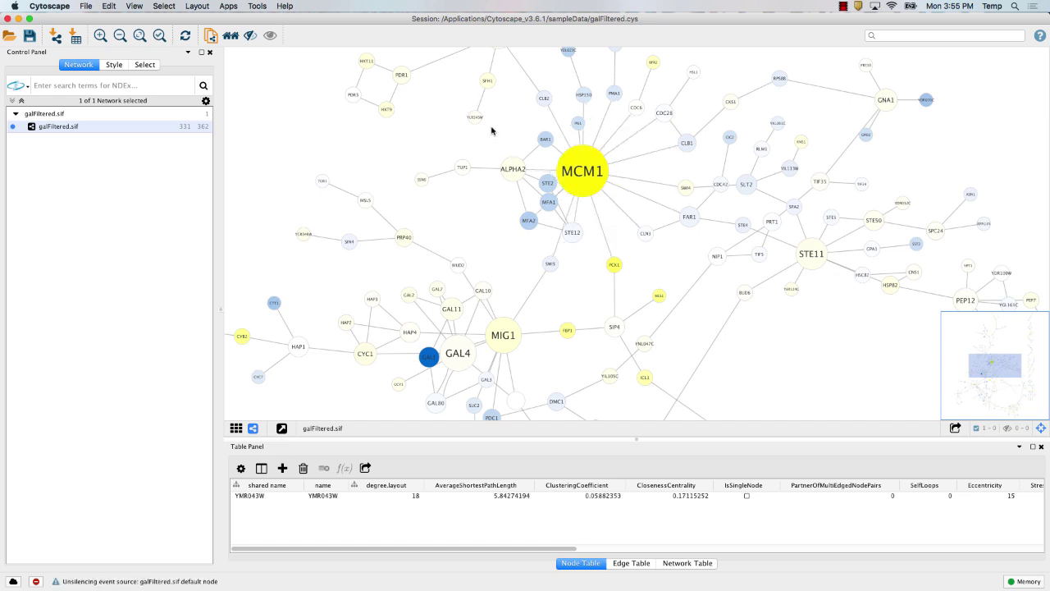
pyautogui.moveTo(488, 130); pyautogui.dragTo(624, 241)
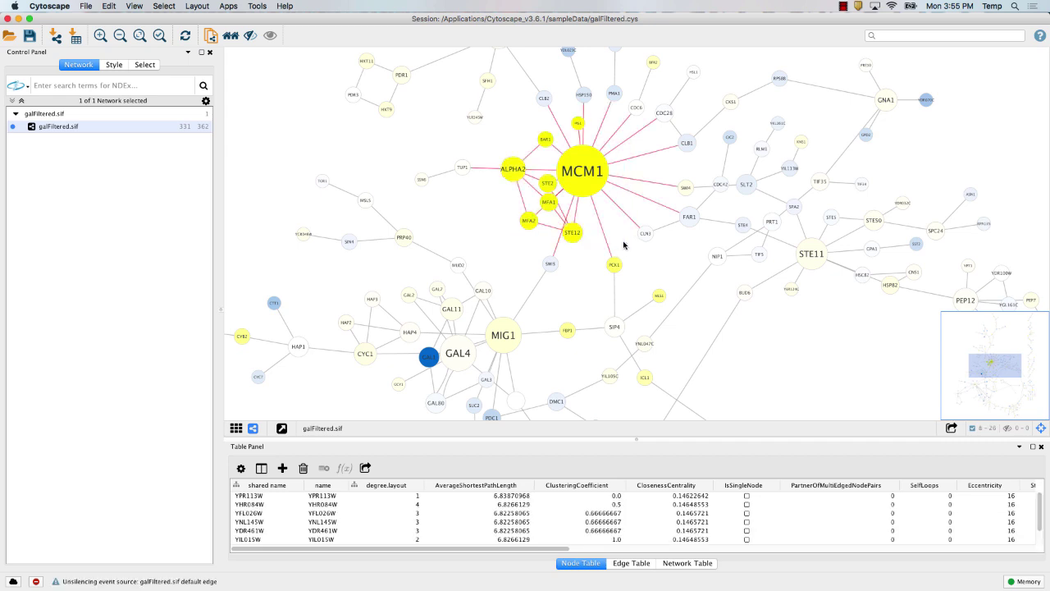
# Step: Apply the Hierarchical Layout to all nodes of the network and view the result in close-up around RAP1 and in overview
pyautogui.click(198, 6)
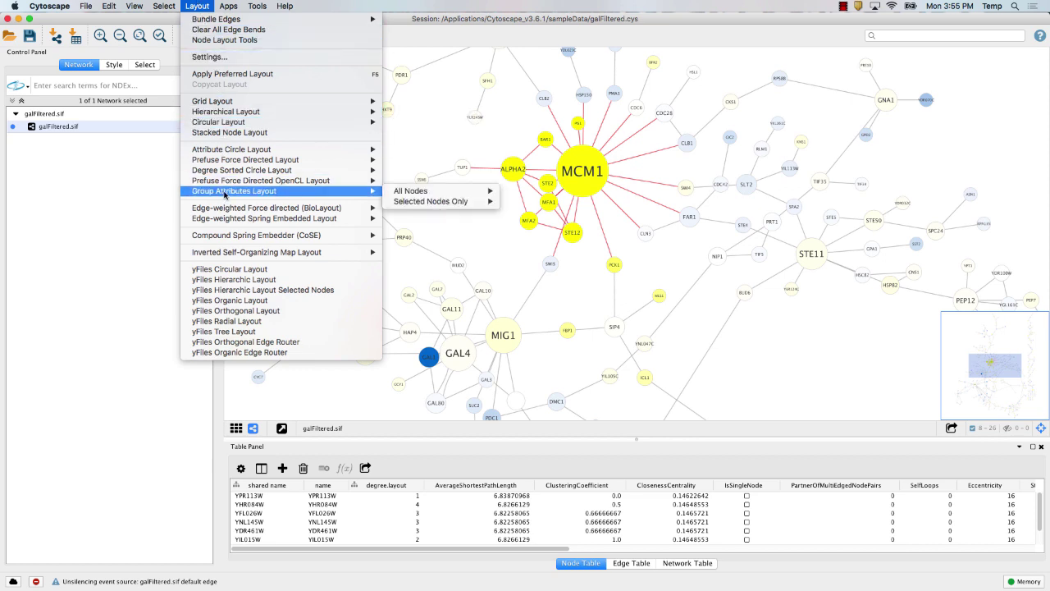
pyautogui.moveTo(228, 185)
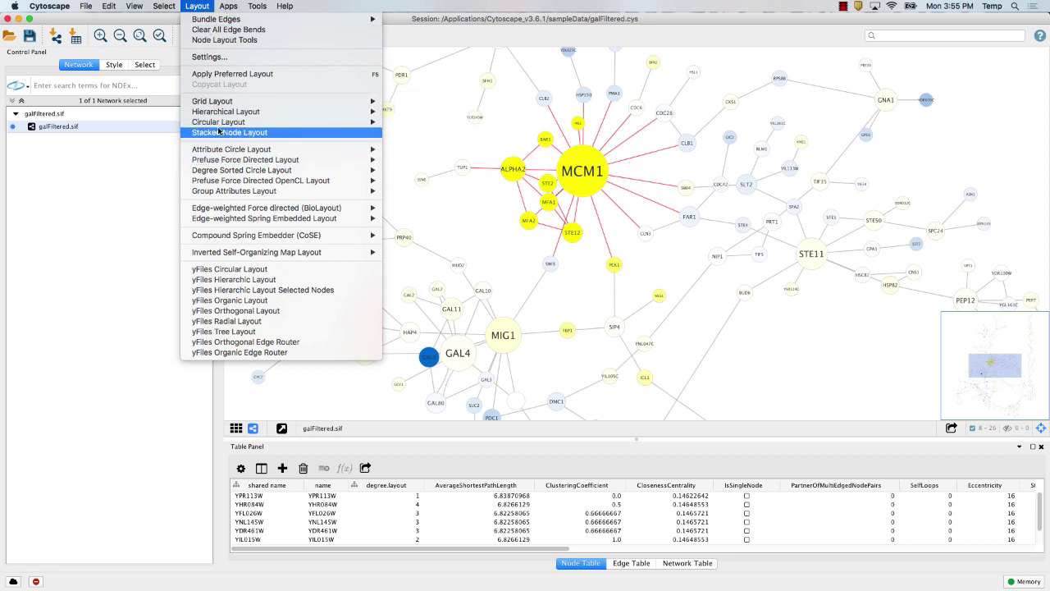
pyautogui.click(203, 6)
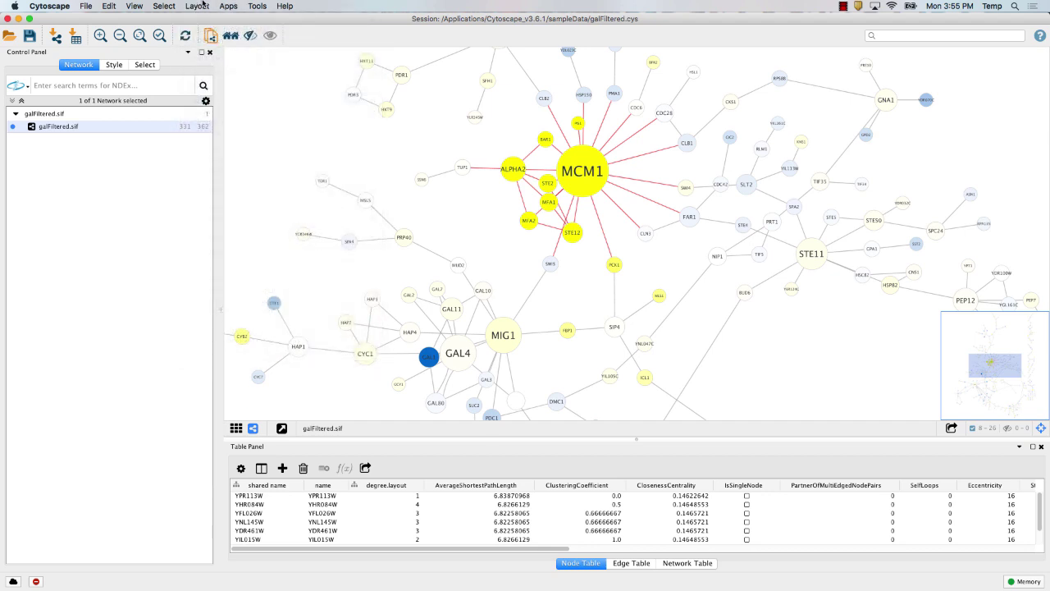
pyautogui.click(203, 6)
pyautogui.moveTo(222, 113)
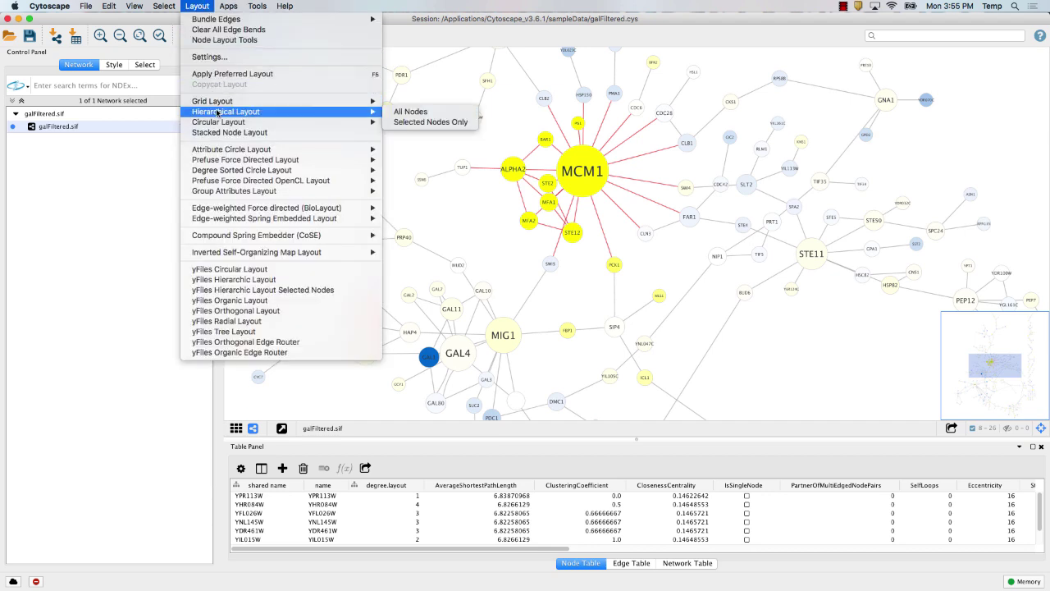
pyautogui.click(391, 113)
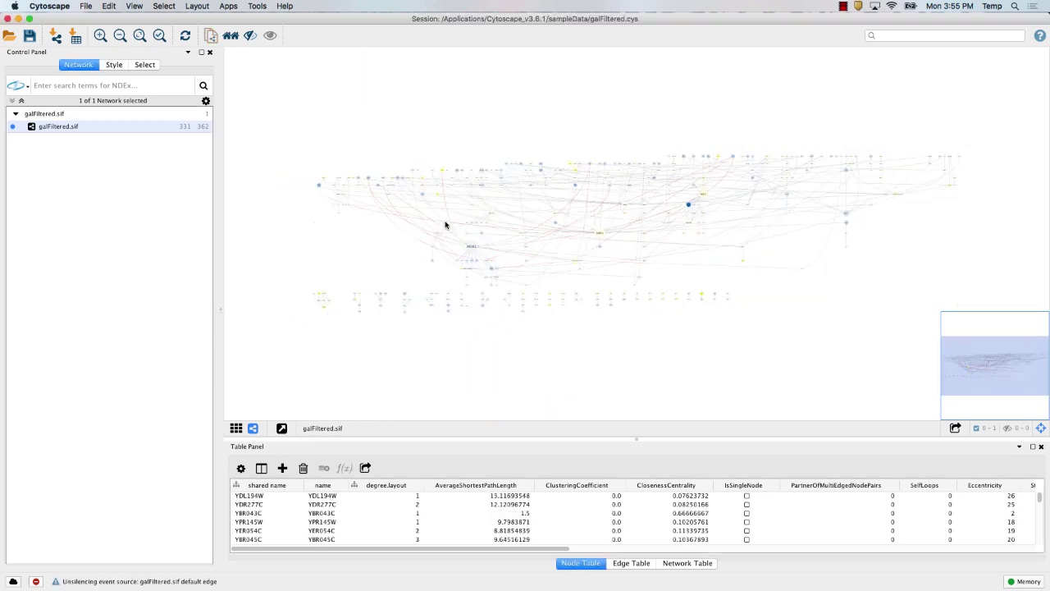
pyautogui.scroll(10, 446, 225)
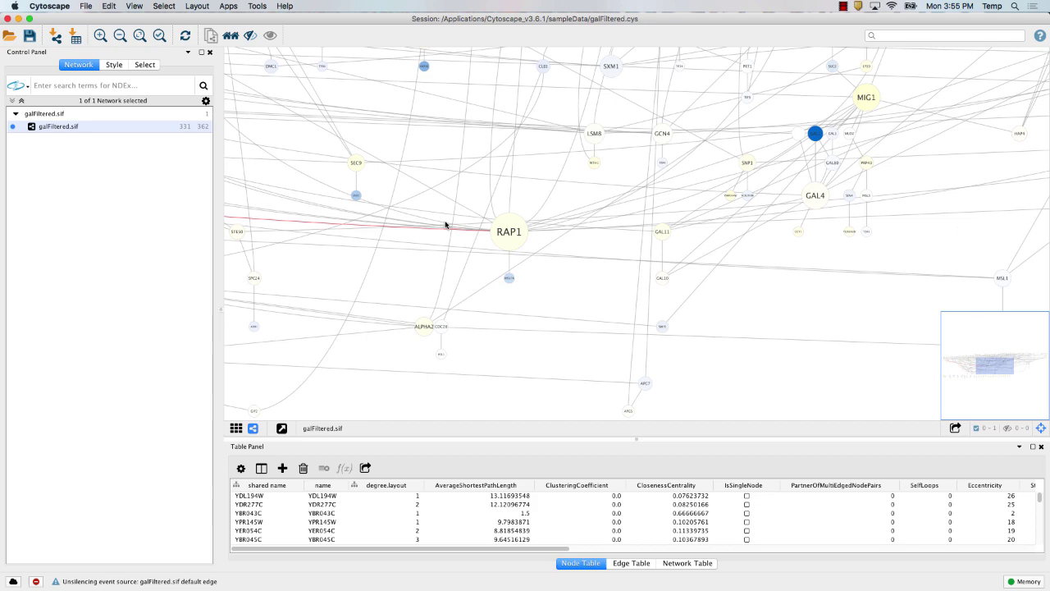
pyautogui.scroll(-8, 446, 225)
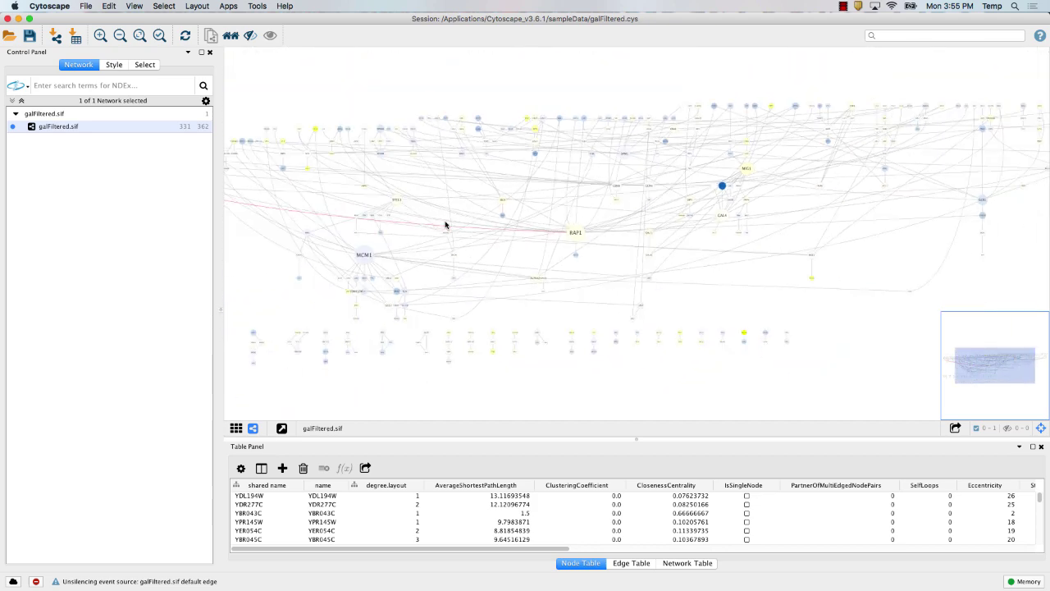
pyautogui.scroll(-2, 446, 225)
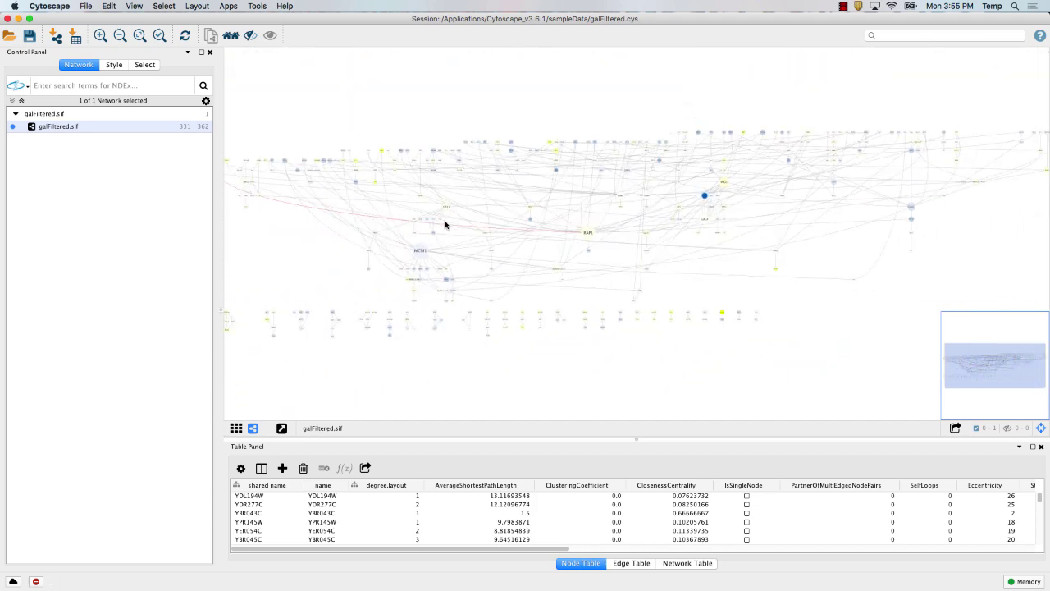
# Step: Apply the Attribute Circle Layout to the network with (none) as the attribute
pyautogui.click(197, 6)
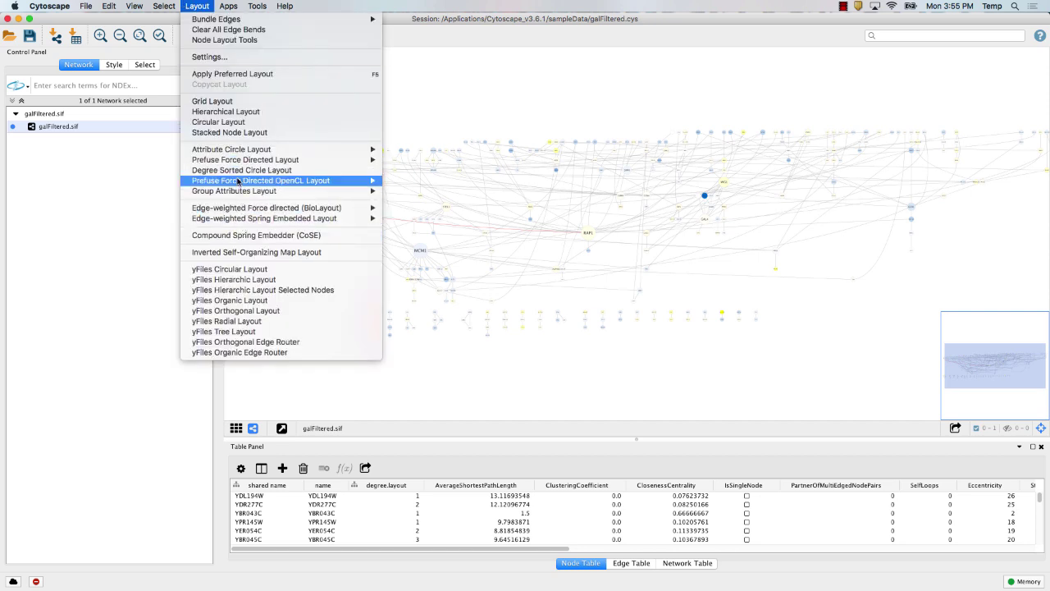
pyautogui.click(234, 151)
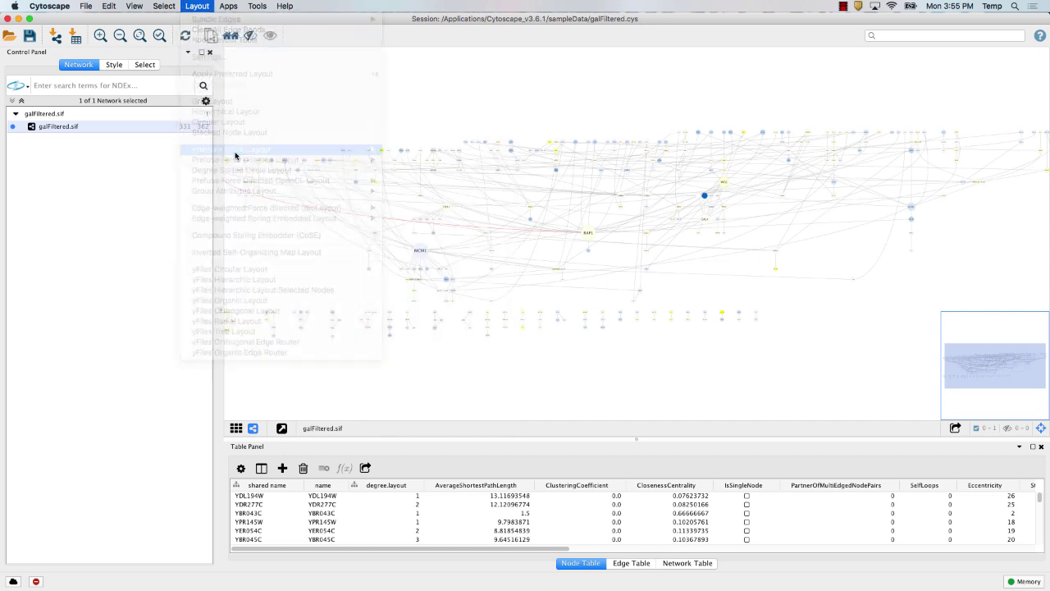
pyautogui.click(196, 6)
pyautogui.moveTo(242, 151)
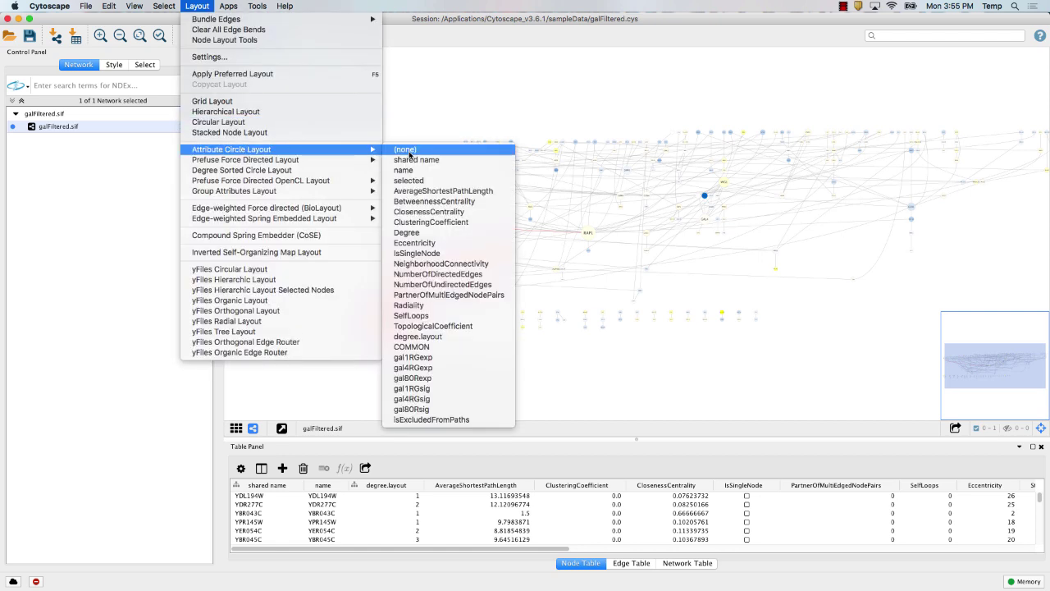
pyautogui.click(409, 151)
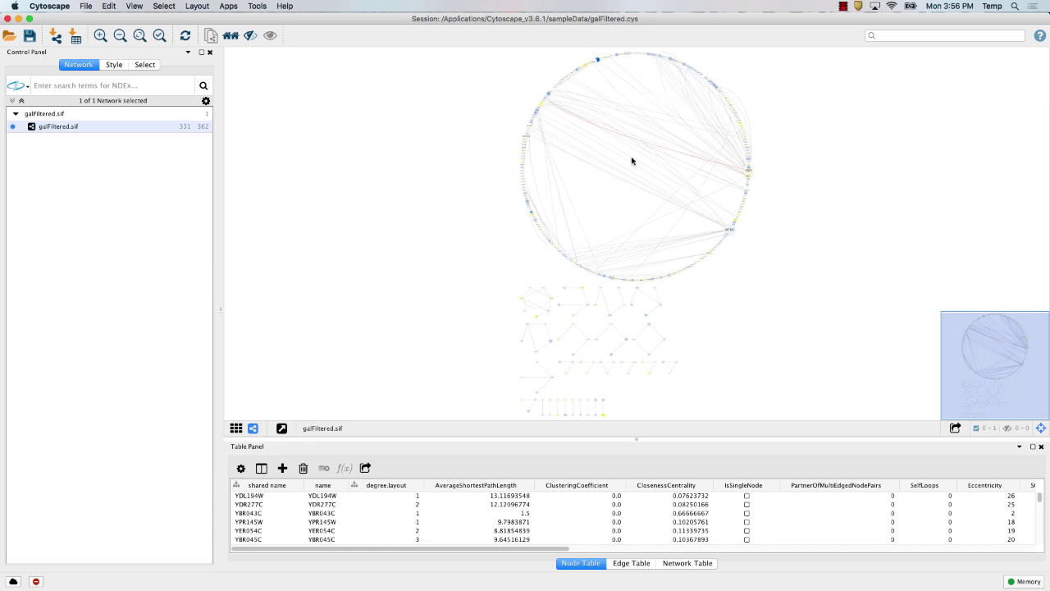
# Step: Apply the yFiles Organic Layout to the network again
pyautogui.click(196, 6)
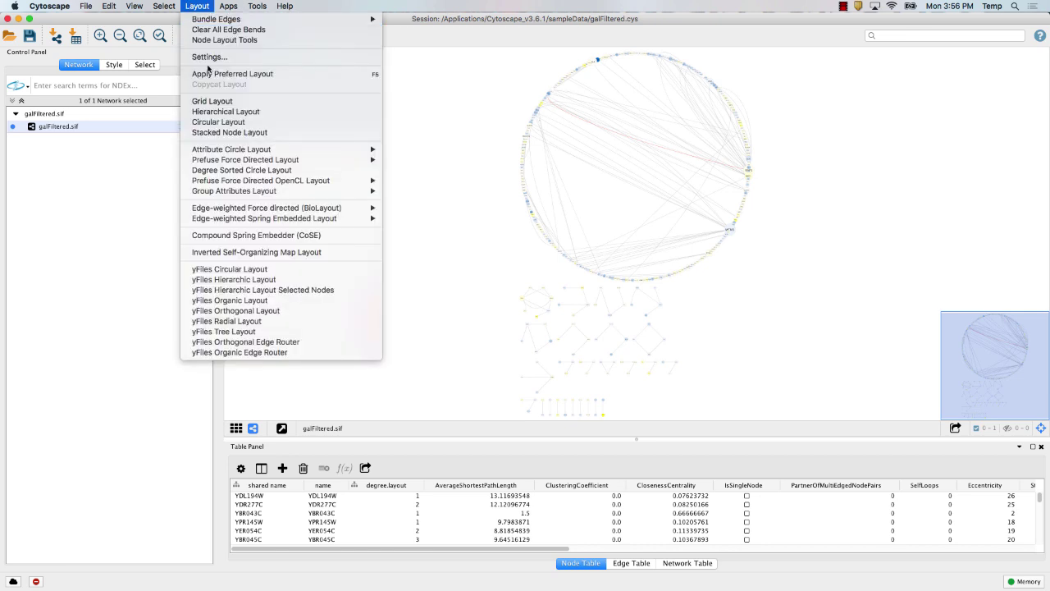
pyautogui.click(229, 300)
pyautogui.scroll(10, 560, 230)
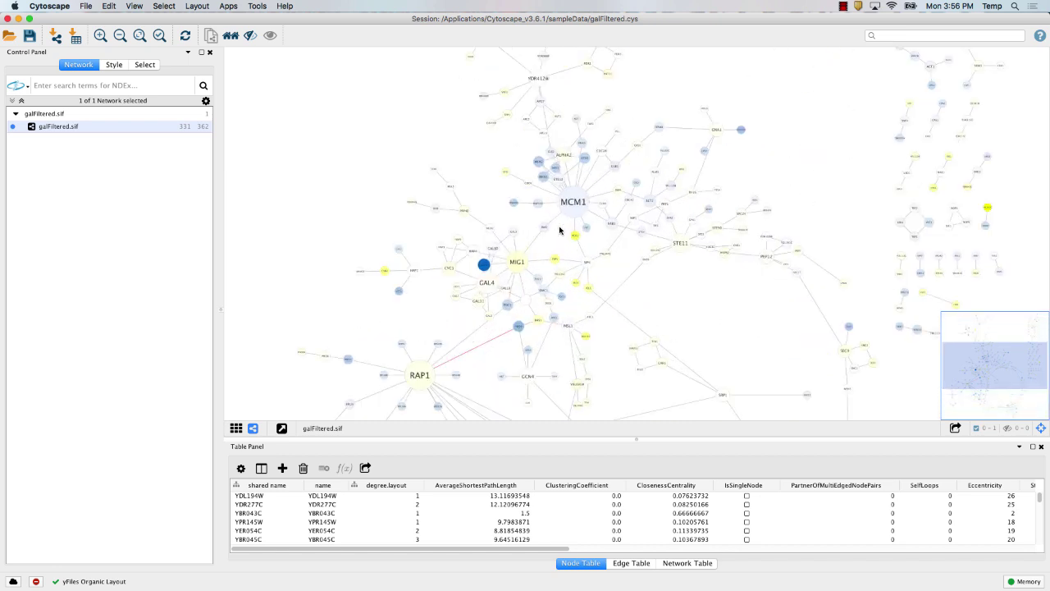
pyautogui.scroll(8, 559, 229)
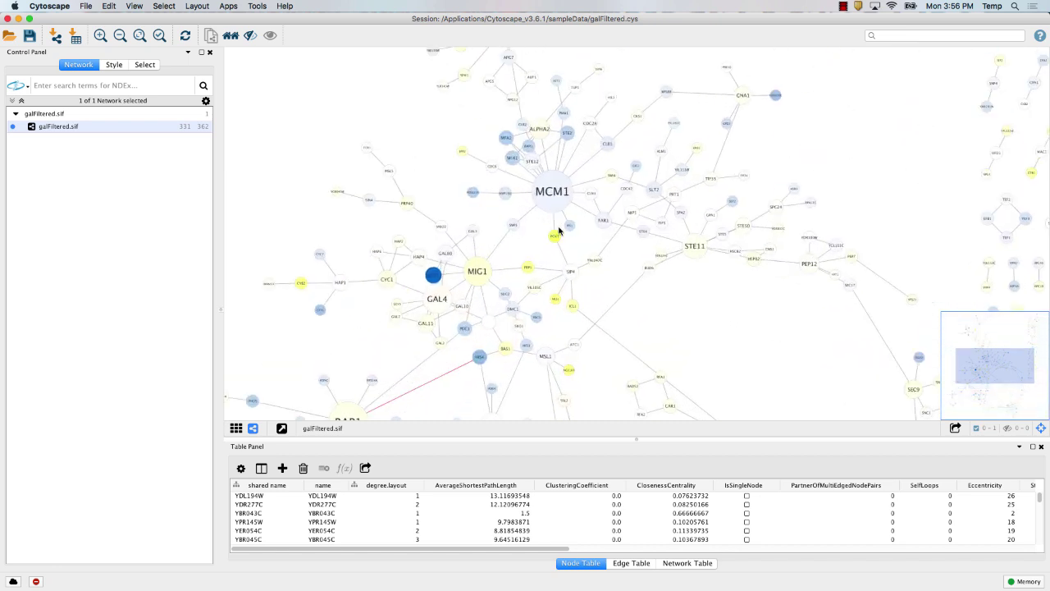
# Step: Select the MCM1 node and inspect its surroundings toward MIG1 and STE11 at several magnifications
pyautogui.moveTo(496, 180); pyautogui.dragTo(509, 195)
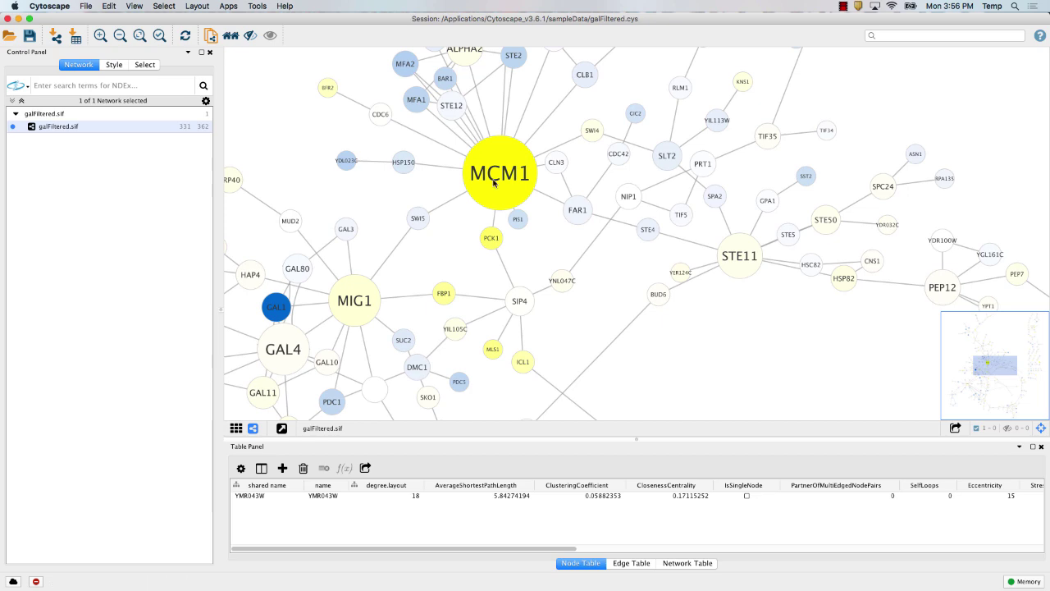
pyautogui.scroll(-5, 494, 182)
pyautogui.scroll(5, 493, 183)
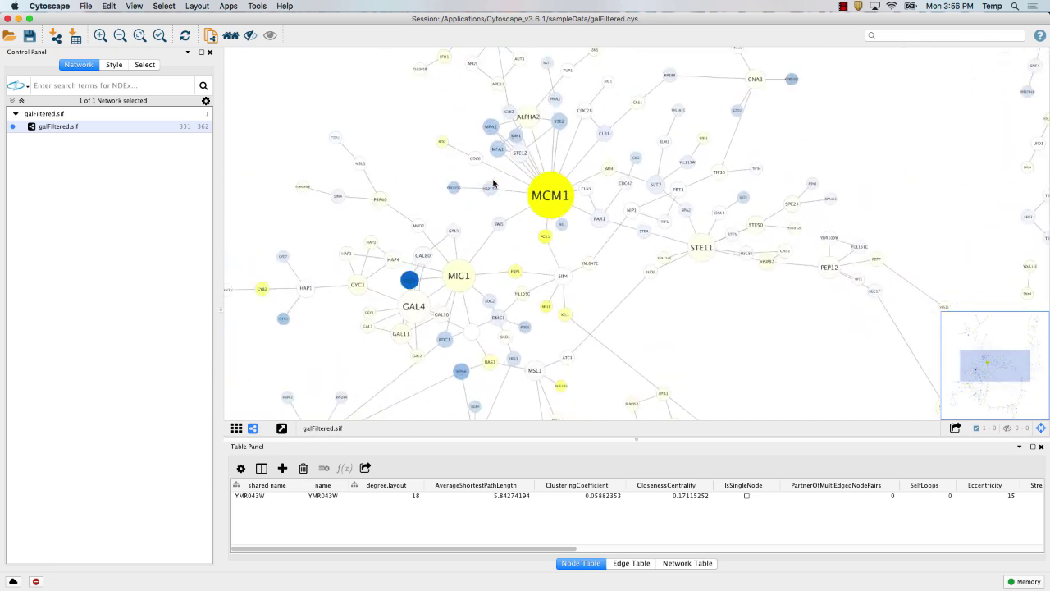
pyautogui.scroll(3, 493, 183)
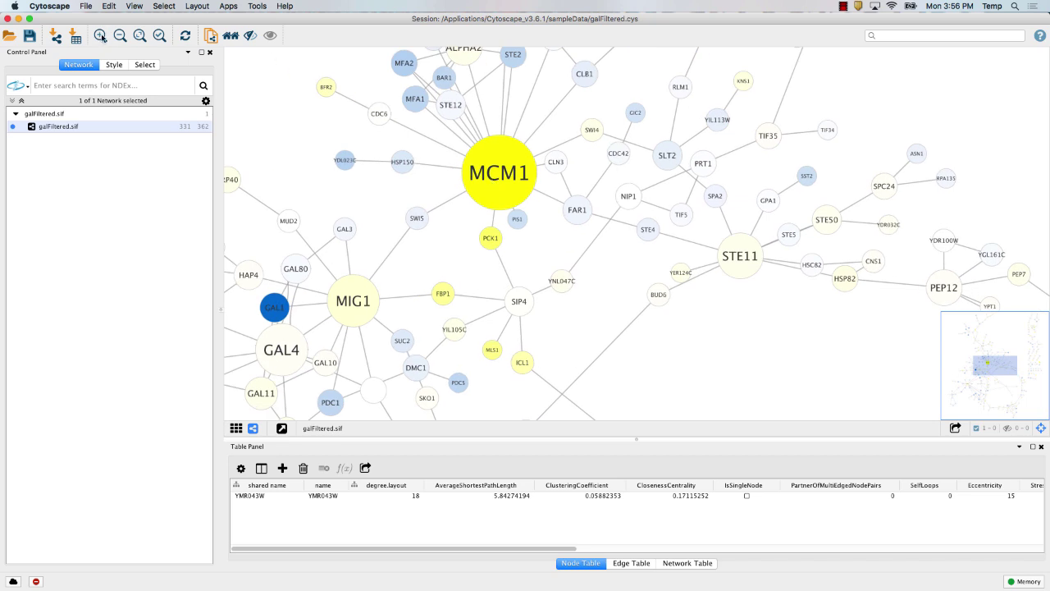
pyautogui.click(102, 37)
pyautogui.click(102, 37)
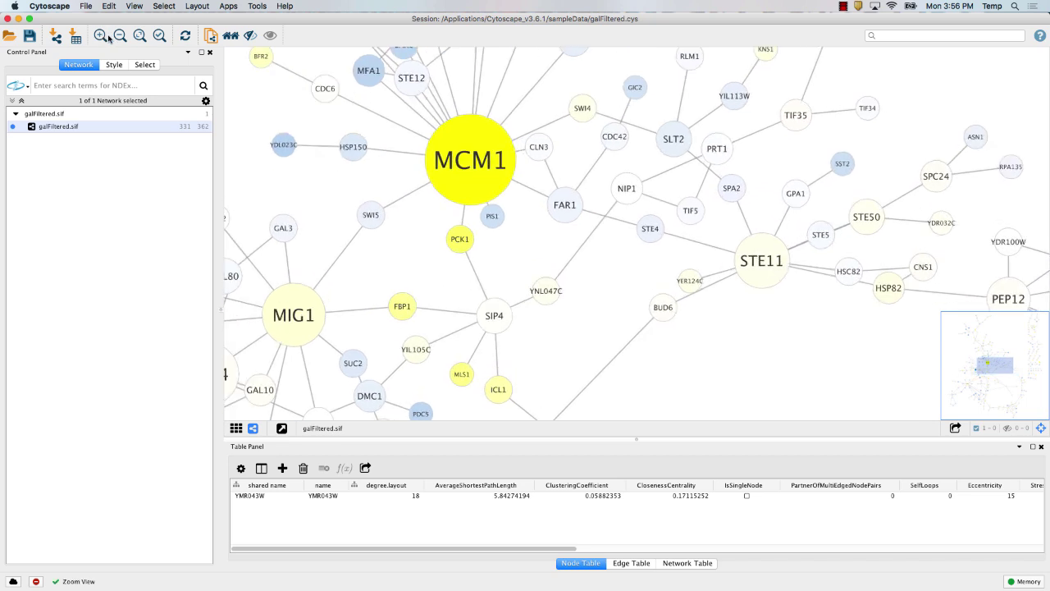
pyautogui.click(120, 37)
pyautogui.click(121, 37)
pyautogui.click(120, 37)
pyautogui.click(121, 37)
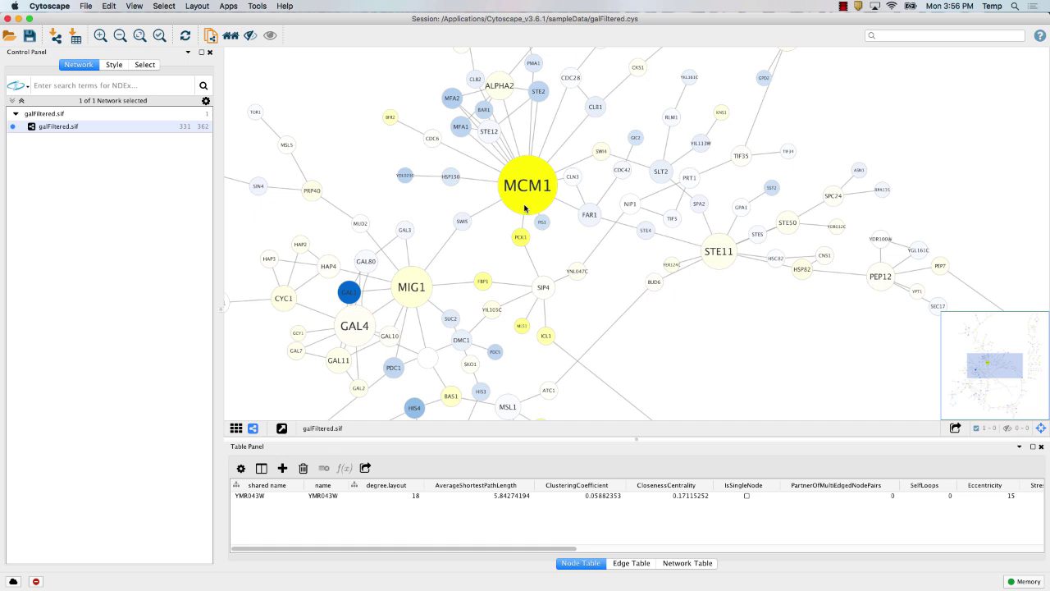
pyautogui.scroll(-3, 525, 208)
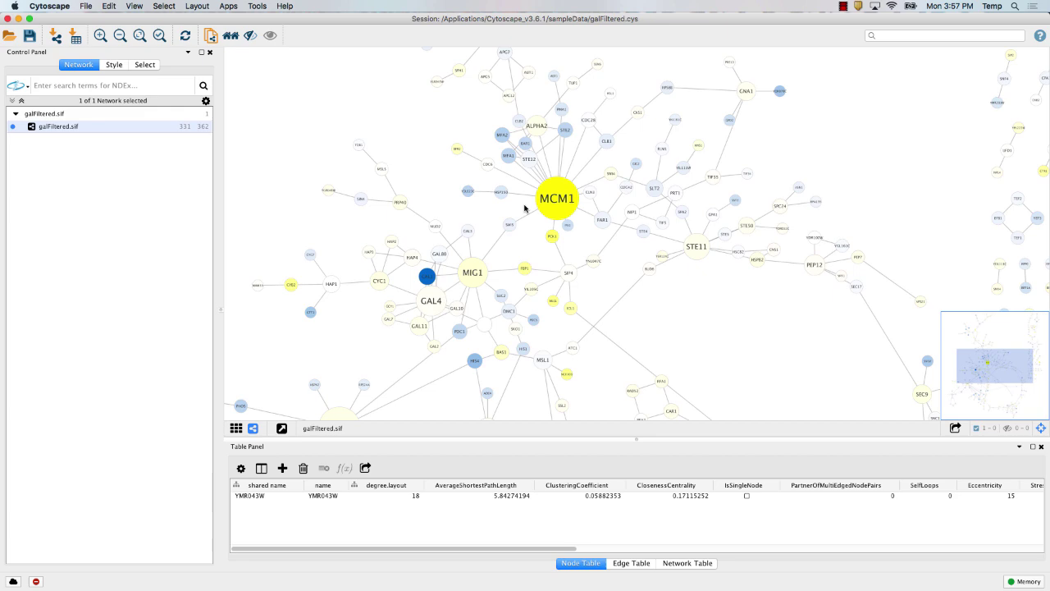
pyautogui.scroll(-2, 524, 208)
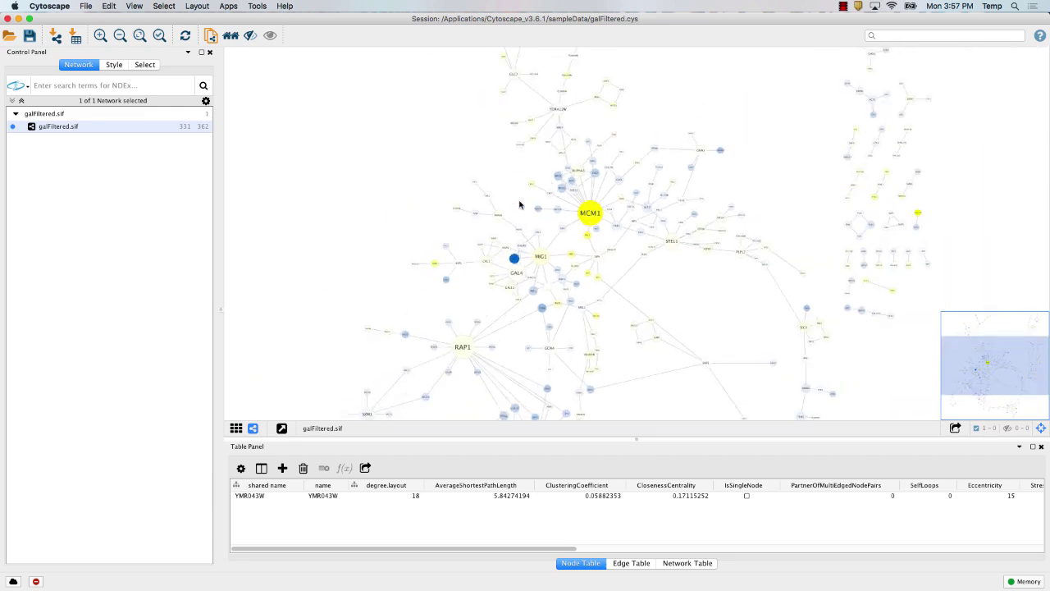
pyautogui.scroll(5, 522, 205)
pyautogui.scroll(3, 519, 205)
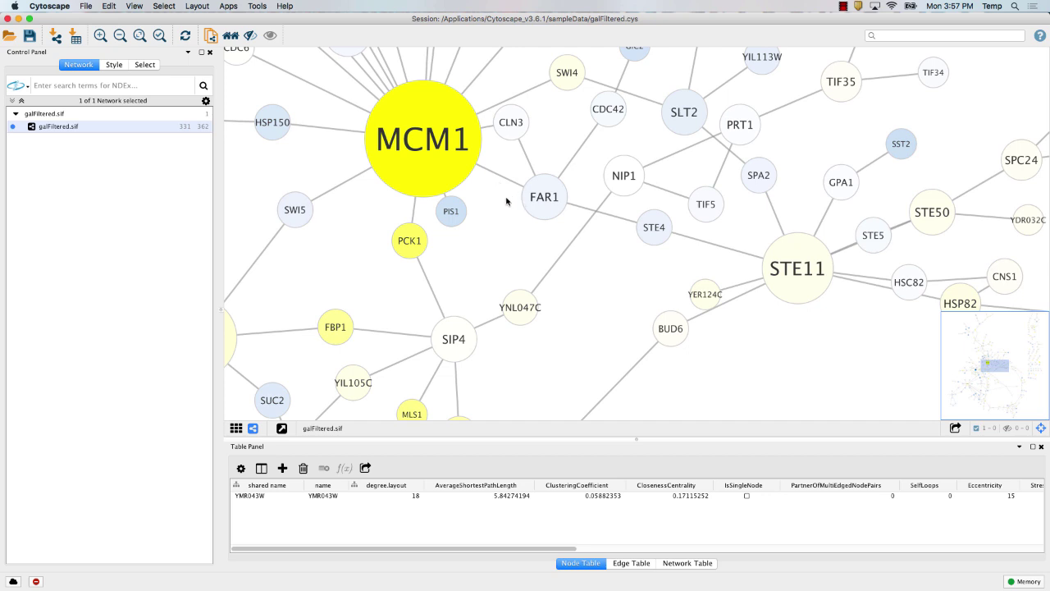
pyautogui.scroll(-3, 508, 203)
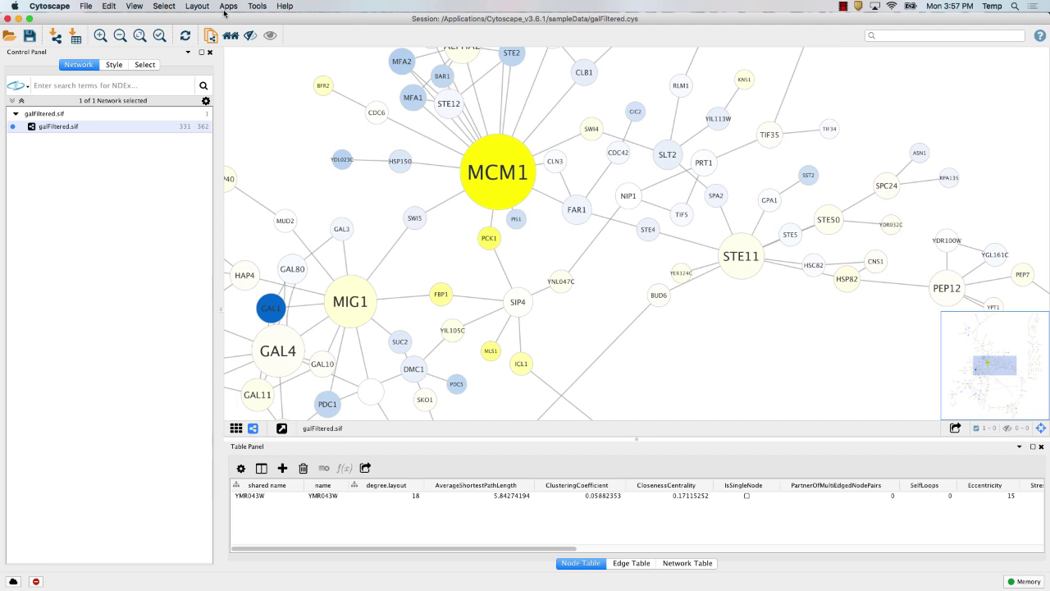
# Step: Select the group of nodes around MCM1, from BFR2 and MUD2 across to NIP1, and clear the selection
pyautogui.moveTo(291, 70); pyautogui.dragTo(626, 263)
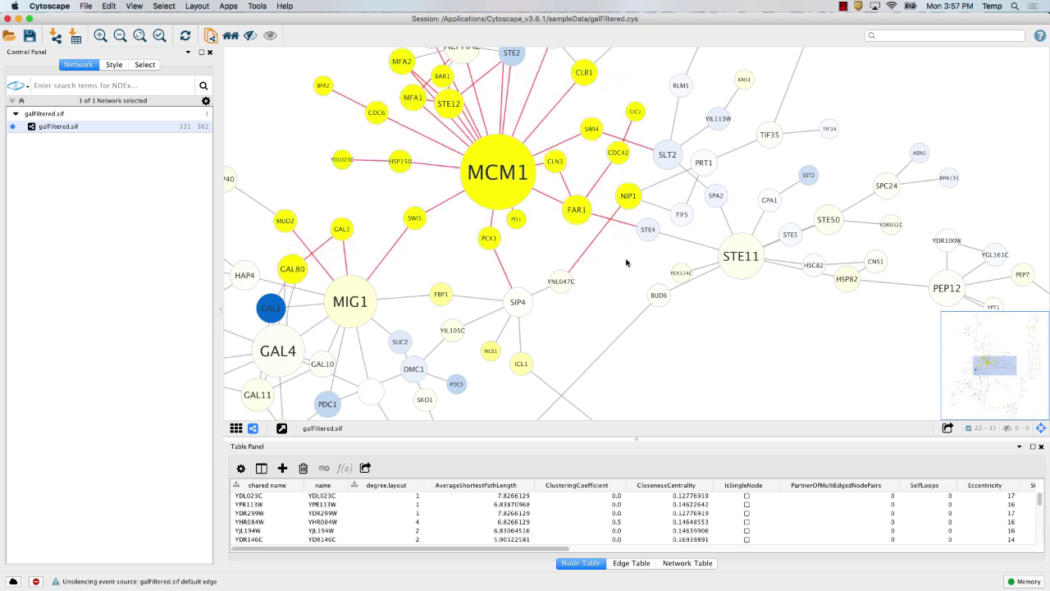
pyautogui.click(320, 128)
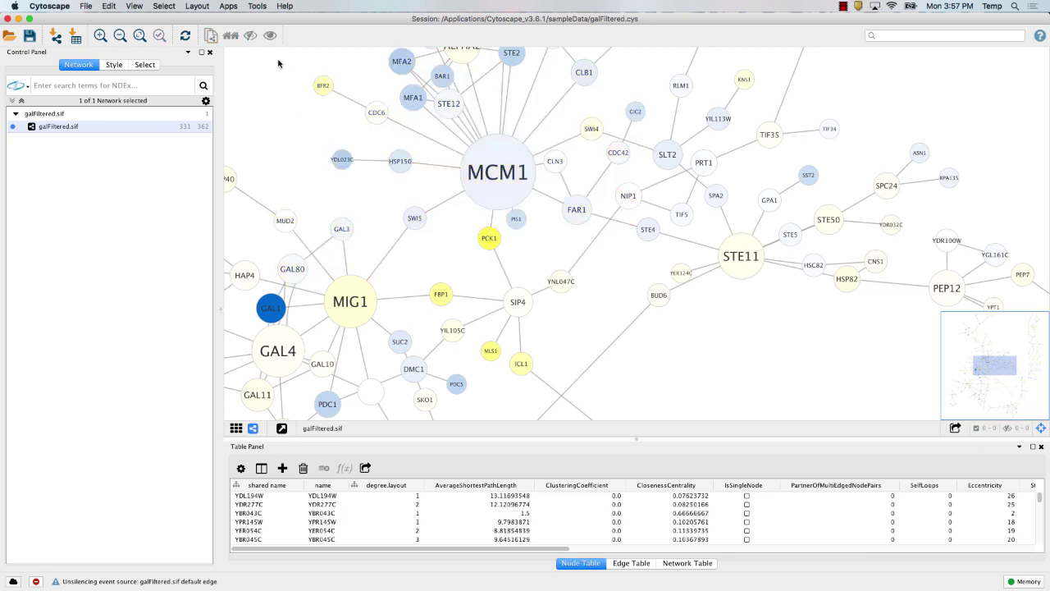
# Step: Show the selection filter settings, search the network for mcm1 and clear the search text
pyautogui.click(144, 65)
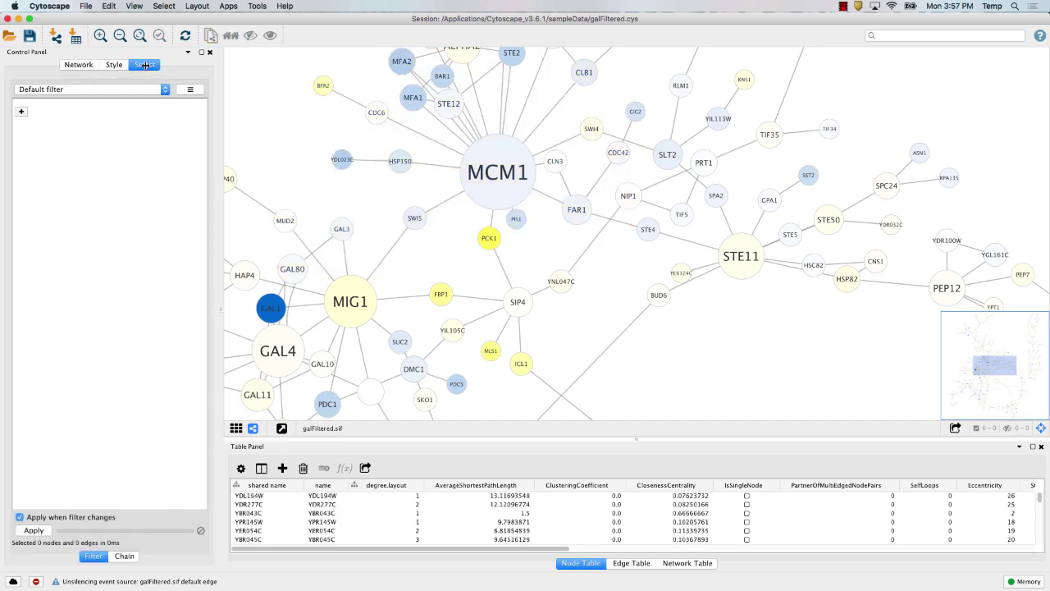
pyautogui.click(881, 36)
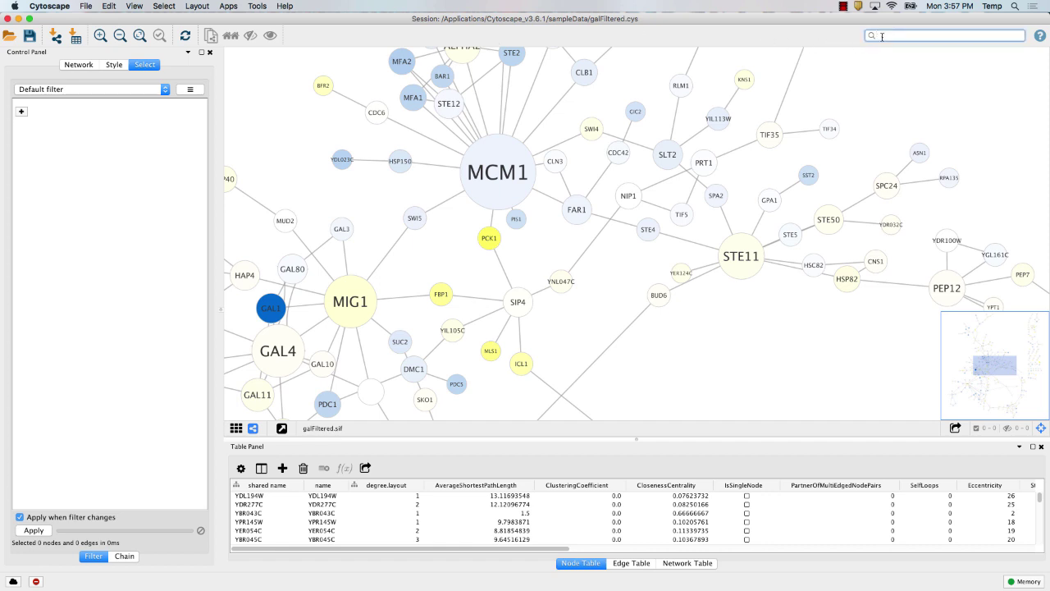
pyautogui.write('mcm1')
pyautogui.press('Return')
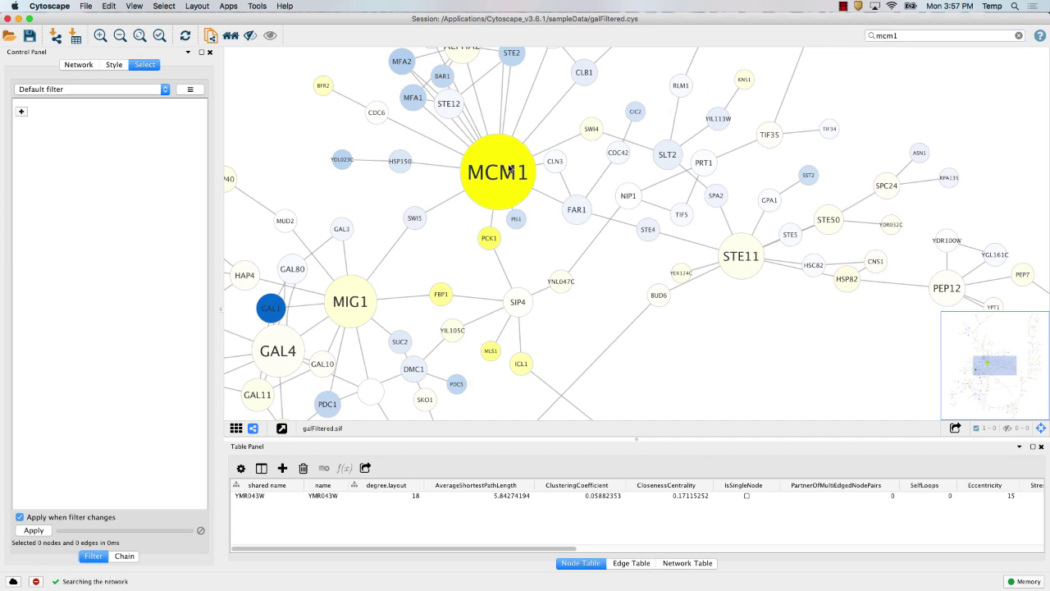
pyautogui.click(1020, 36)
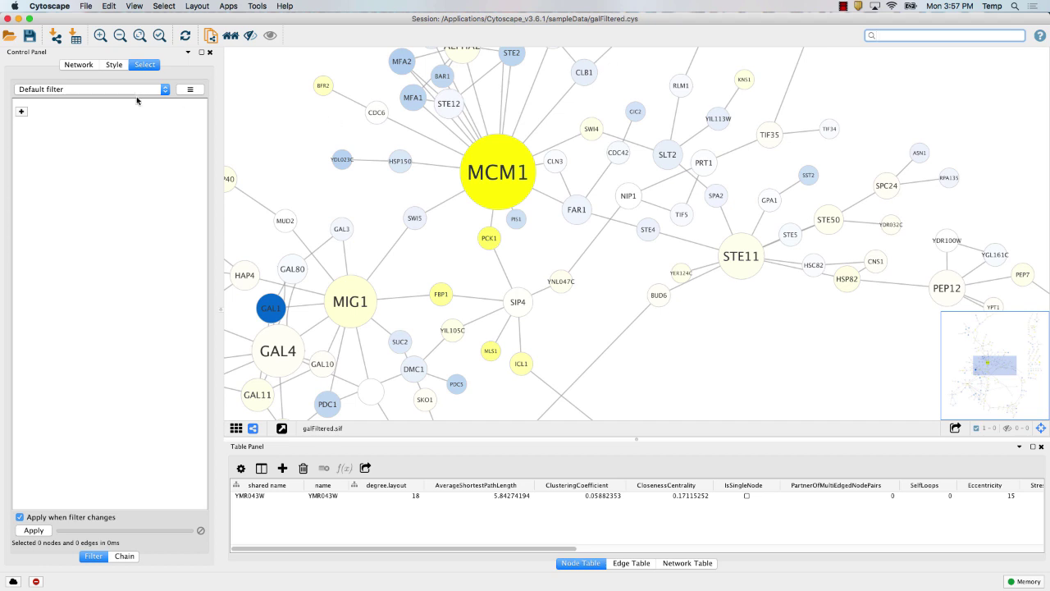
# Step: Add a column filter to the default filter, using the Node: ClosenessCentrality column
pyautogui.click(110, 92)
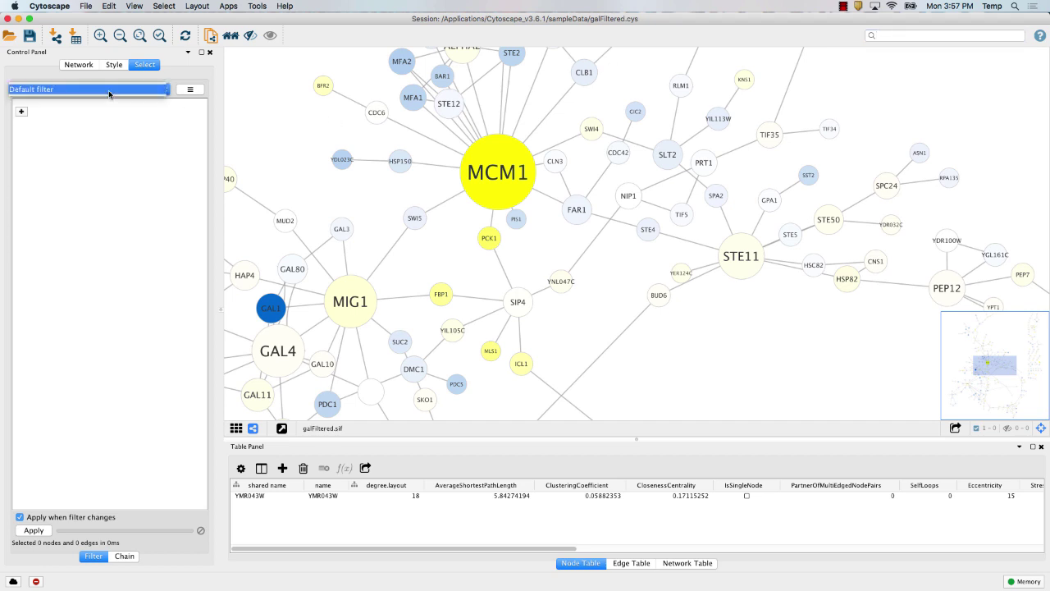
pyautogui.click(21, 112)
pyautogui.click(37, 126)
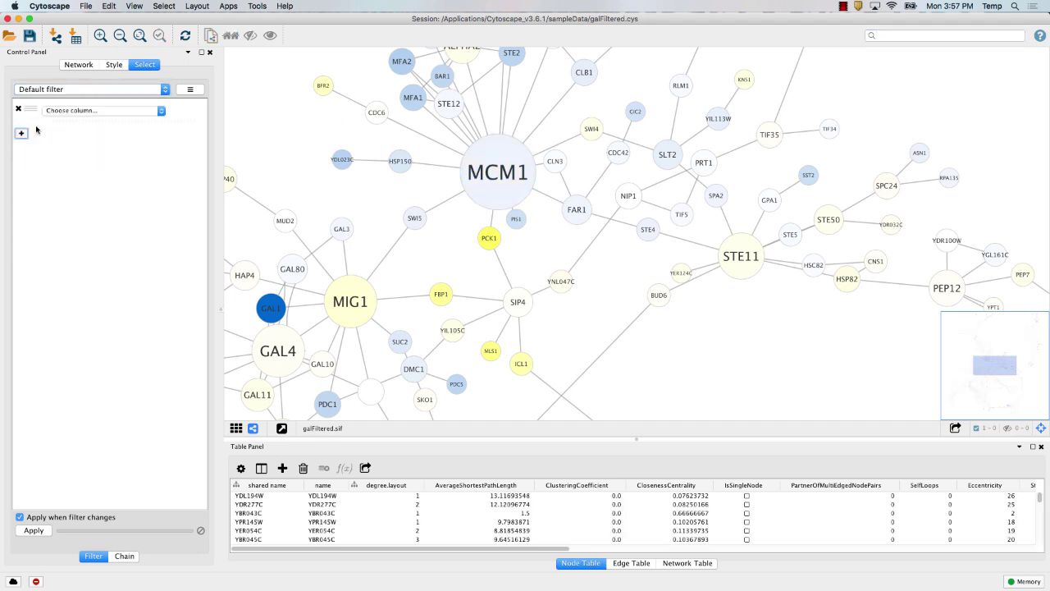
pyautogui.click(71, 111)
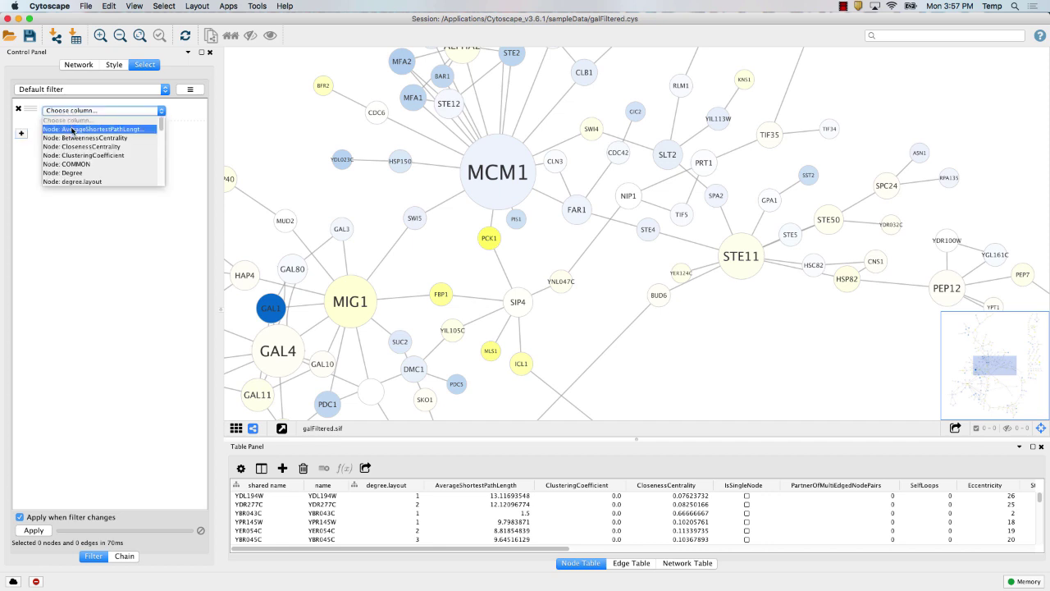
pyautogui.click(71, 147)
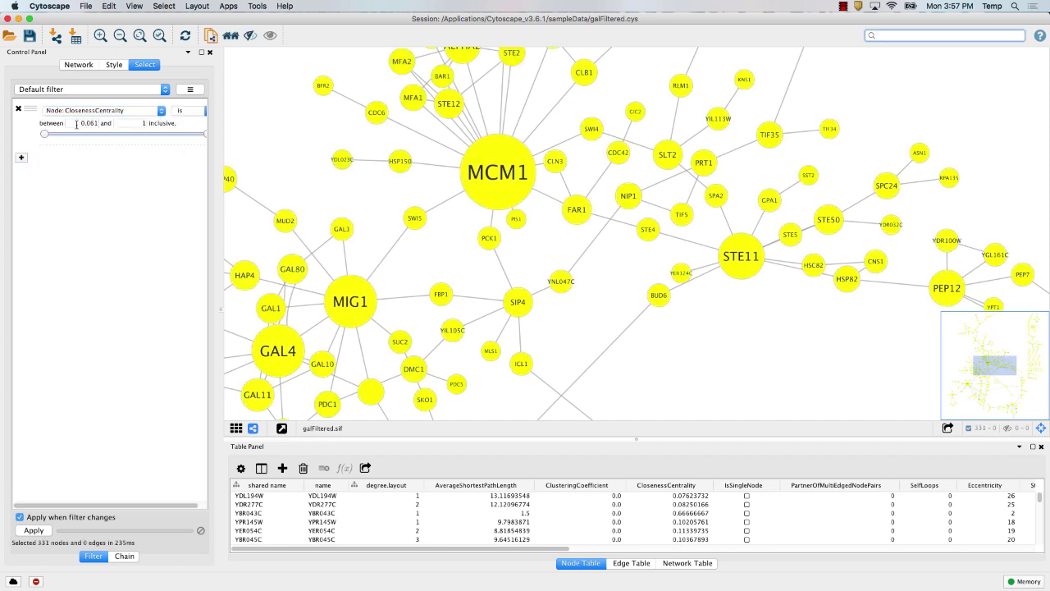
# Step: Switch the filter column to Node: Degree and set its range to between 4 and 18 inclusive
pyautogui.click(88, 115)
pyautogui.click(92, 169)
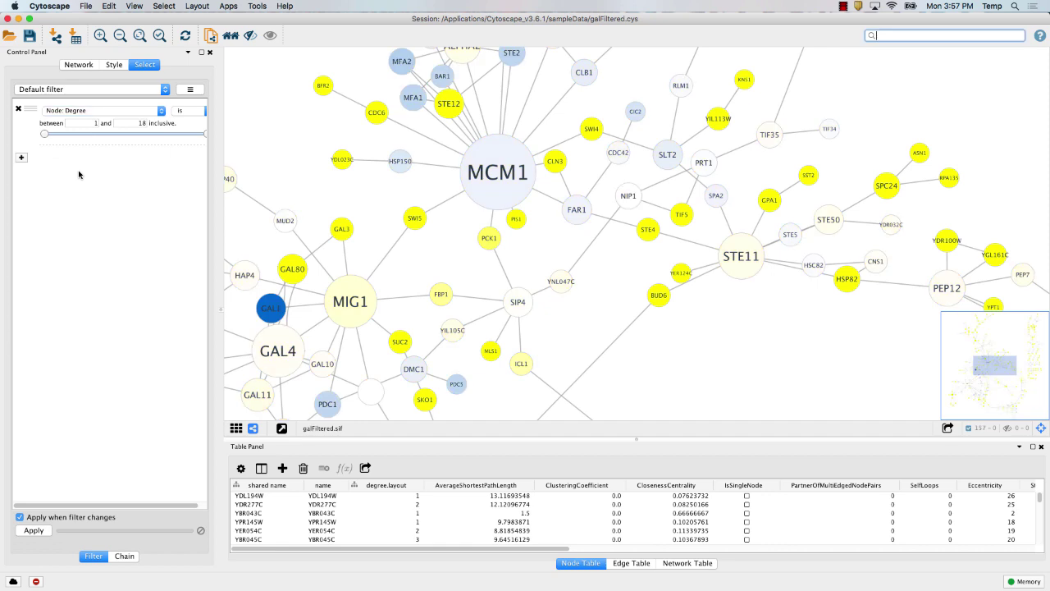
pyautogui.moveTo(44, 136); pyautogui.dragTo(73, 135)
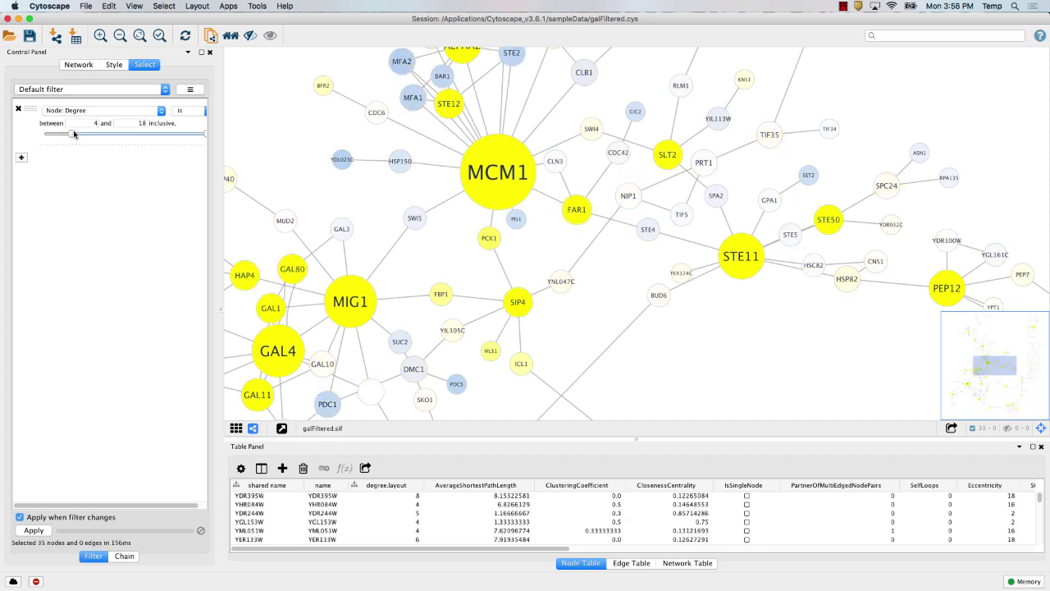
# Step: Select the nodes around MCM1, from BFR2 across to YER124C, and create a new network from them with all edges
pyautogui.click(264, 106)
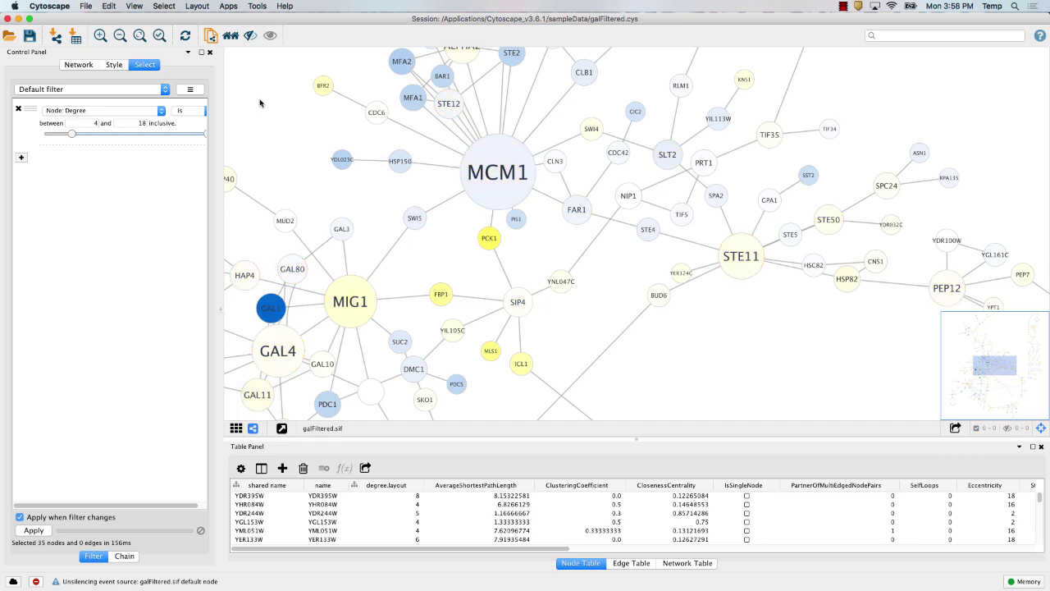
pyautogui.moveTo(296, 74); pyautogui.dragTo(677, 270)
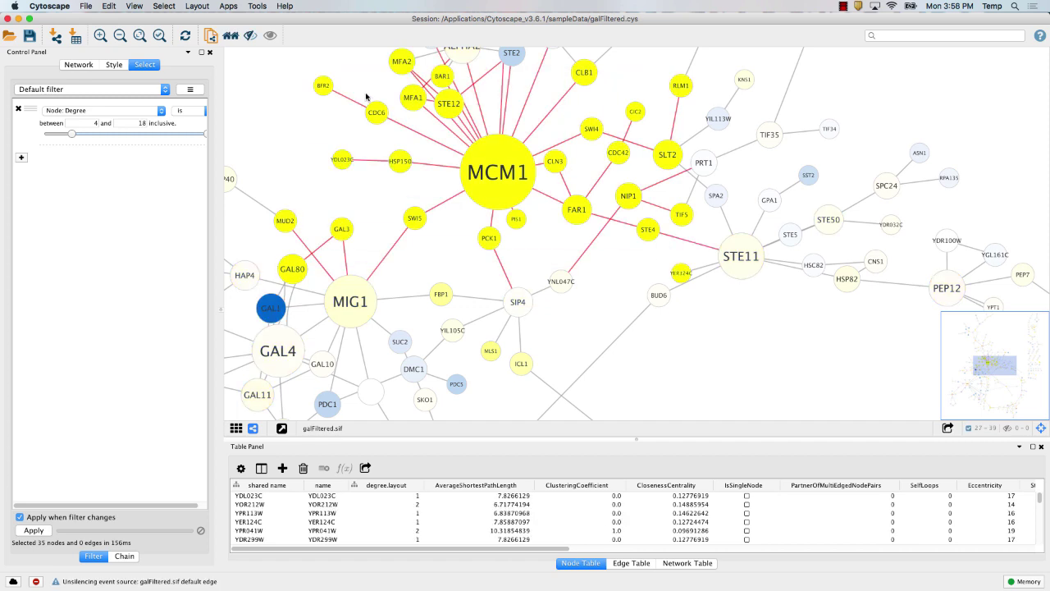
pyautogui.click(86, 5)
pyautogui.moveTo(91, 18)
pyautogui.moveTo(225, 23)
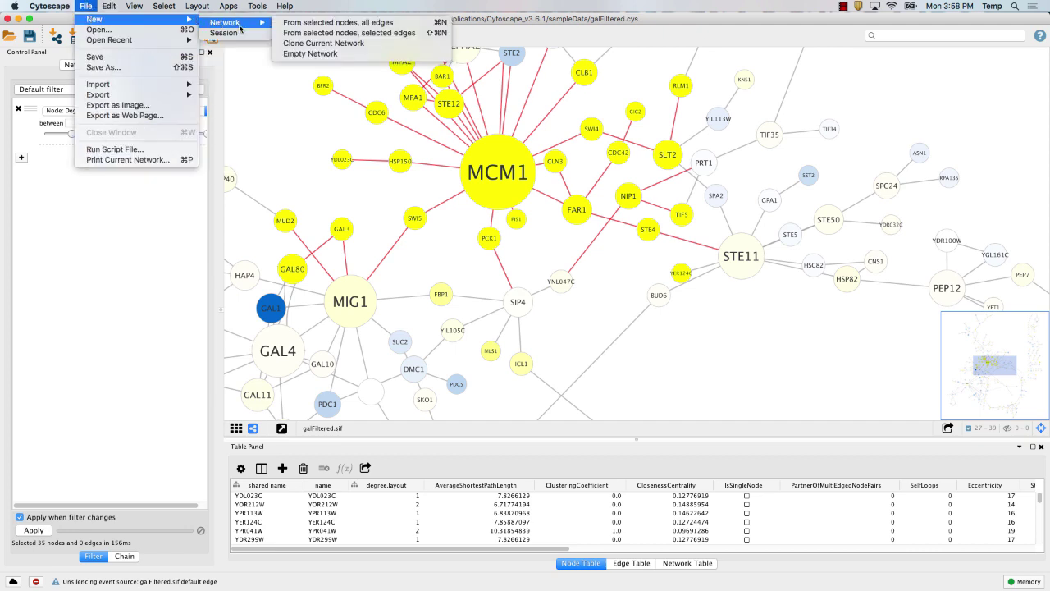
pyautogui.click(301, 23)
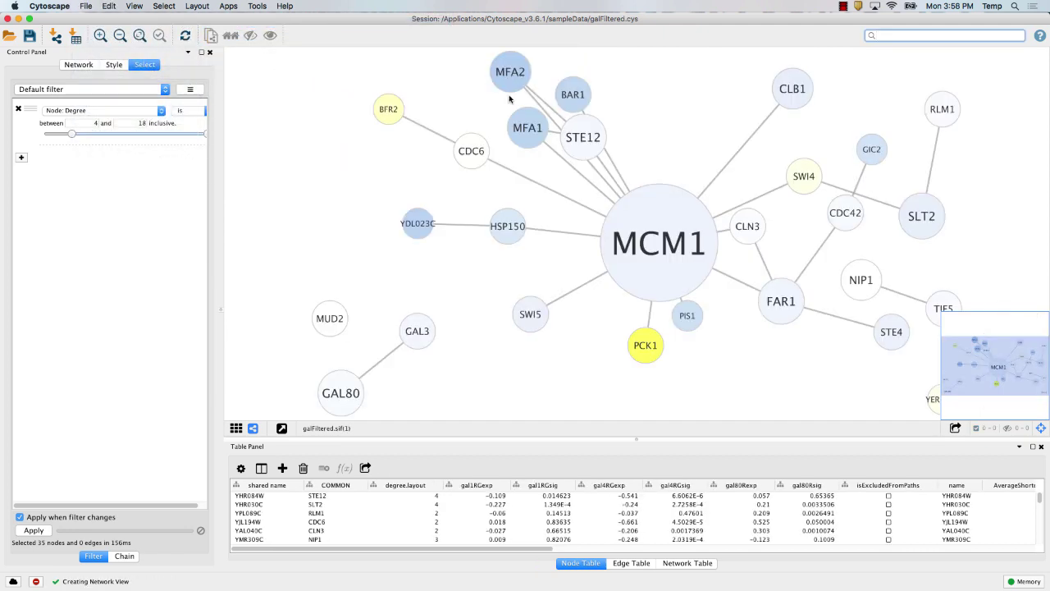
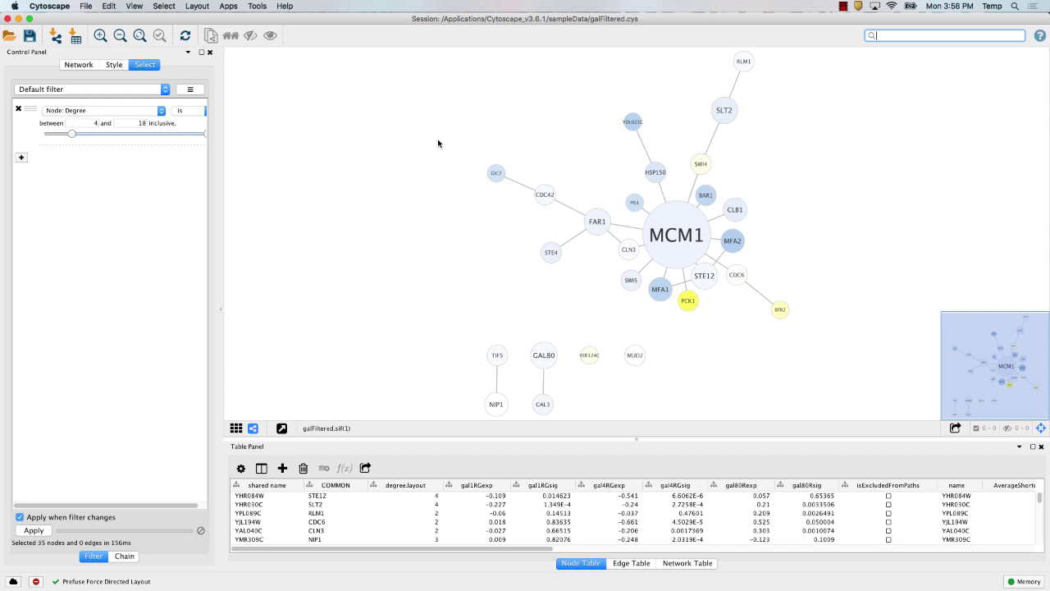
# Step: Show the network list and compare the parent galFiltered.sif network with its galFiltered.sif(1) subnetwork
pyautogui.click(79, 64)
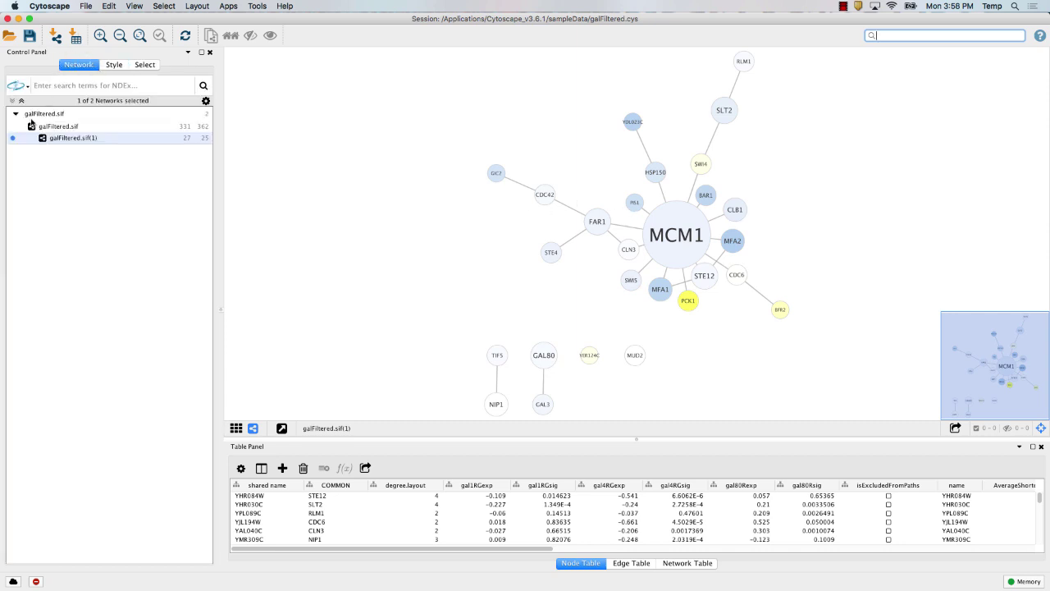
pyautogui.click(59, 126)
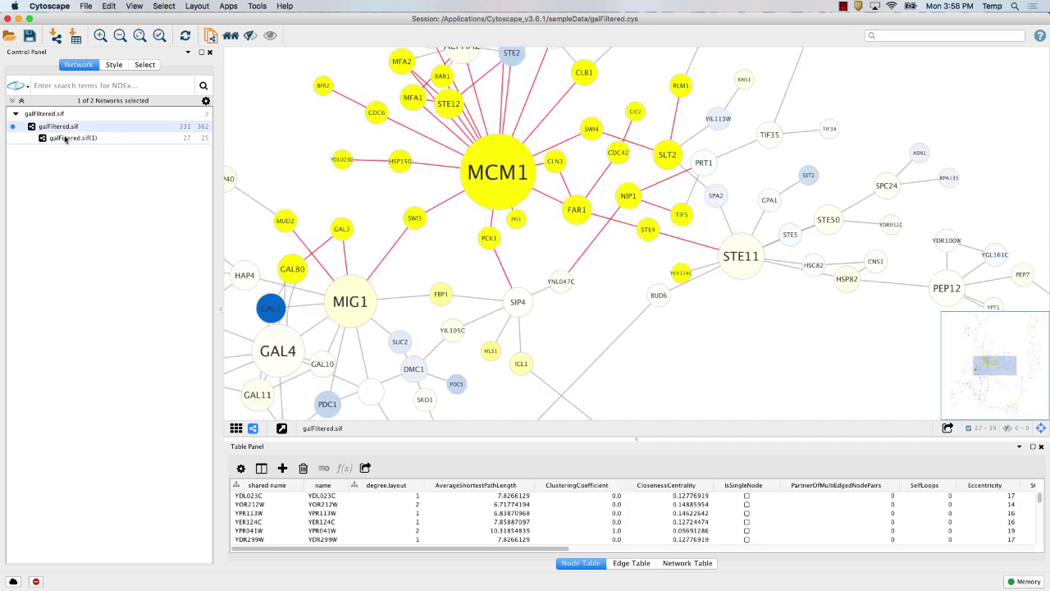
pyautogui.click(67, 141)
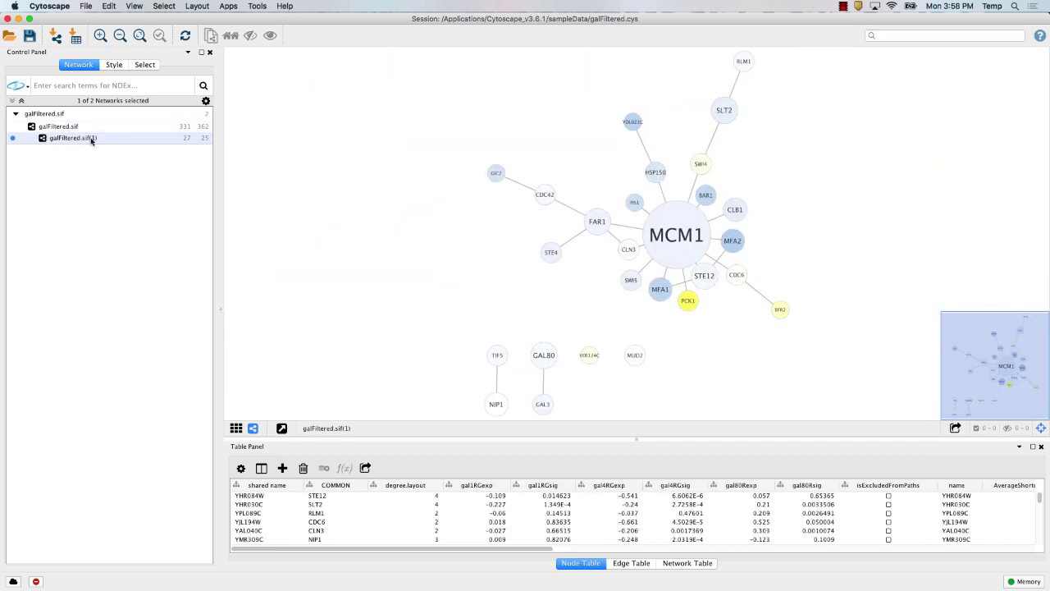
# Step: Select the galFiltered.sif collection, return to the parent galFiltered.sif network and clear its selection
pyautogui.click(200, 116)
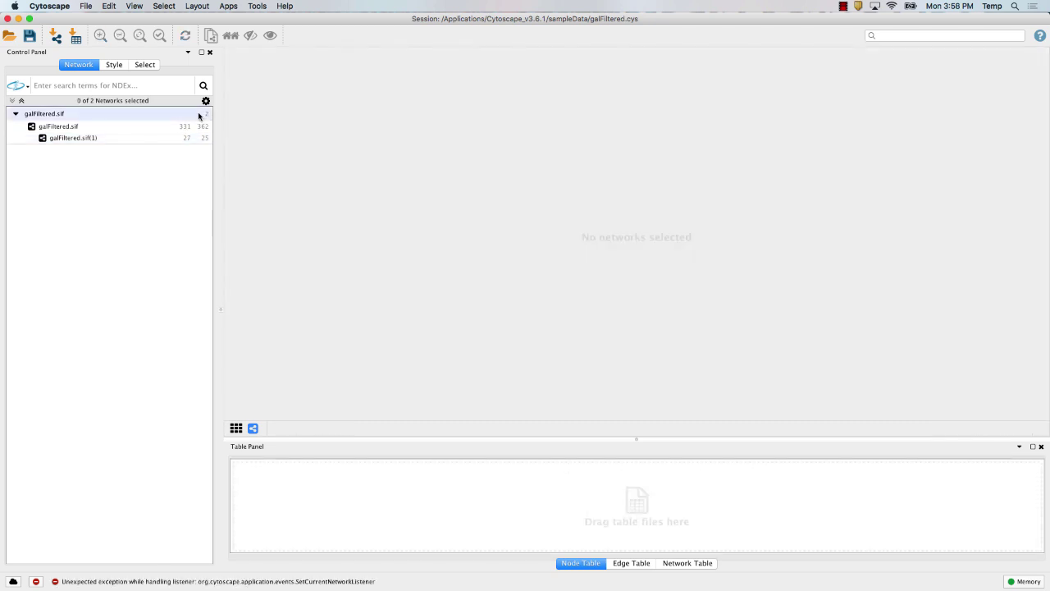
pyautogui.click(15, 115)
pyautogui.click(15, 115)
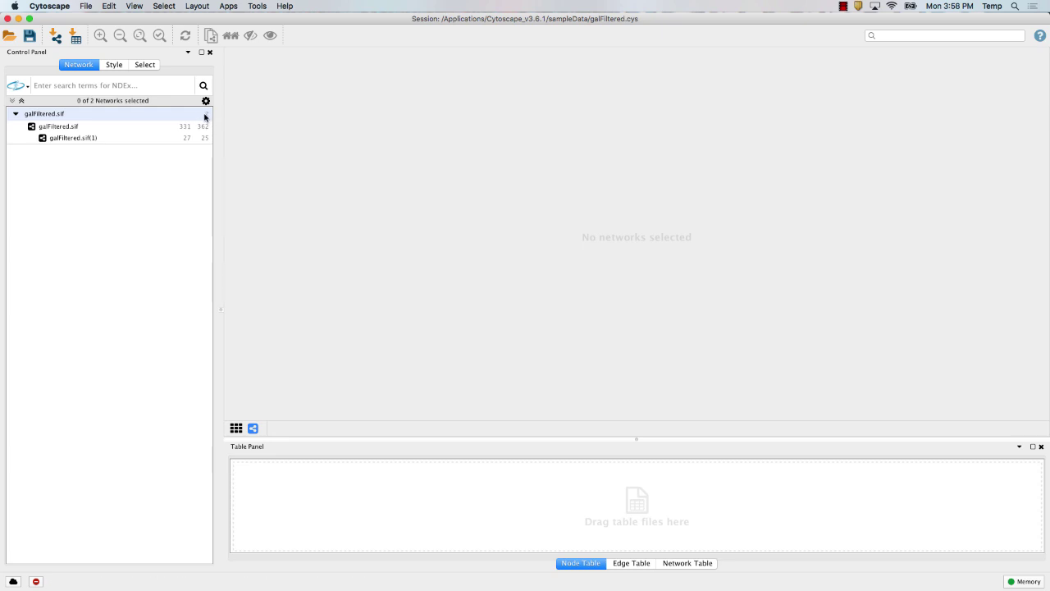
pyautogui.click(136, 127)
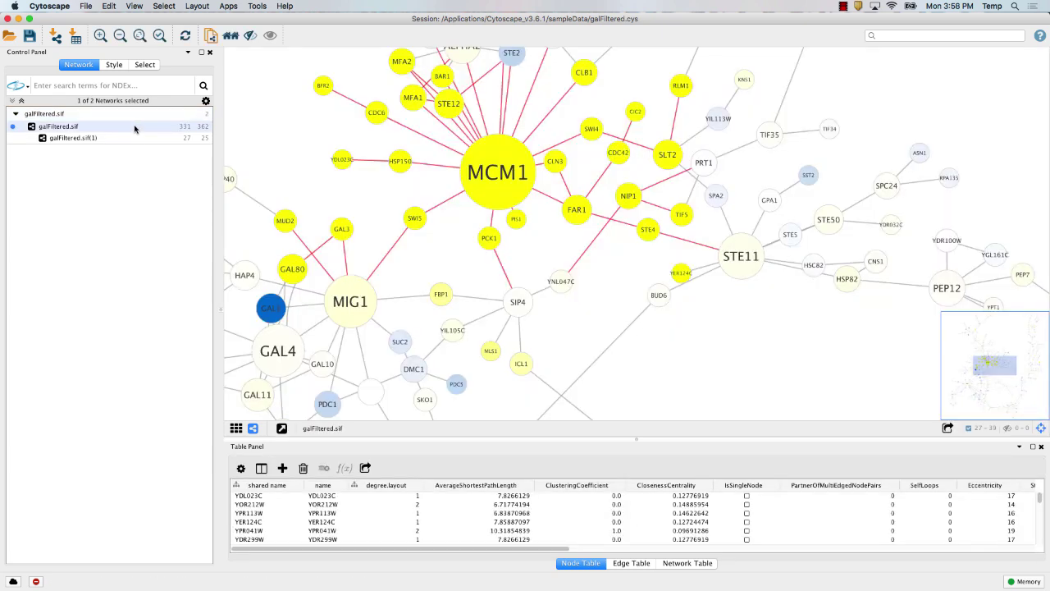
pyautogui.click(359, 190)
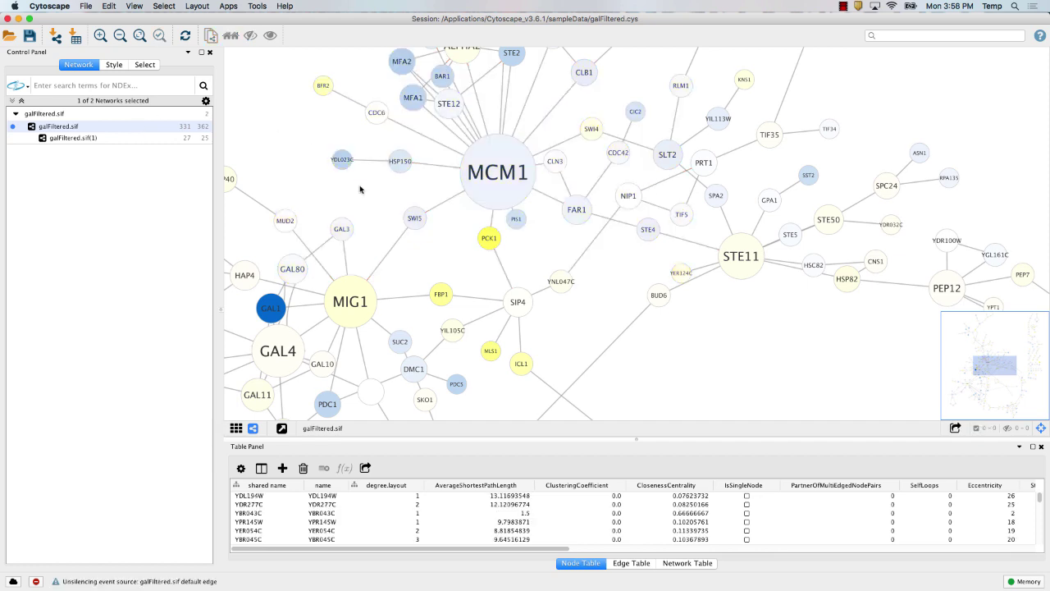
# Step: Show the style settings, select the MCM1 node and inspect its attributes across the enlarged node table
pyautogui.click(113, 65)
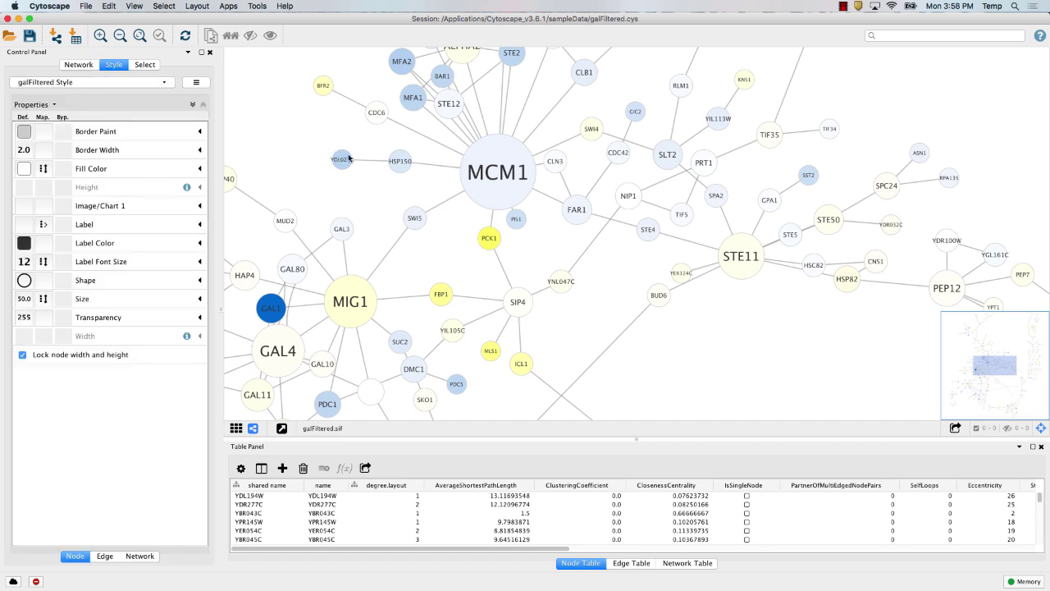
pyautogui.click(487, 181)
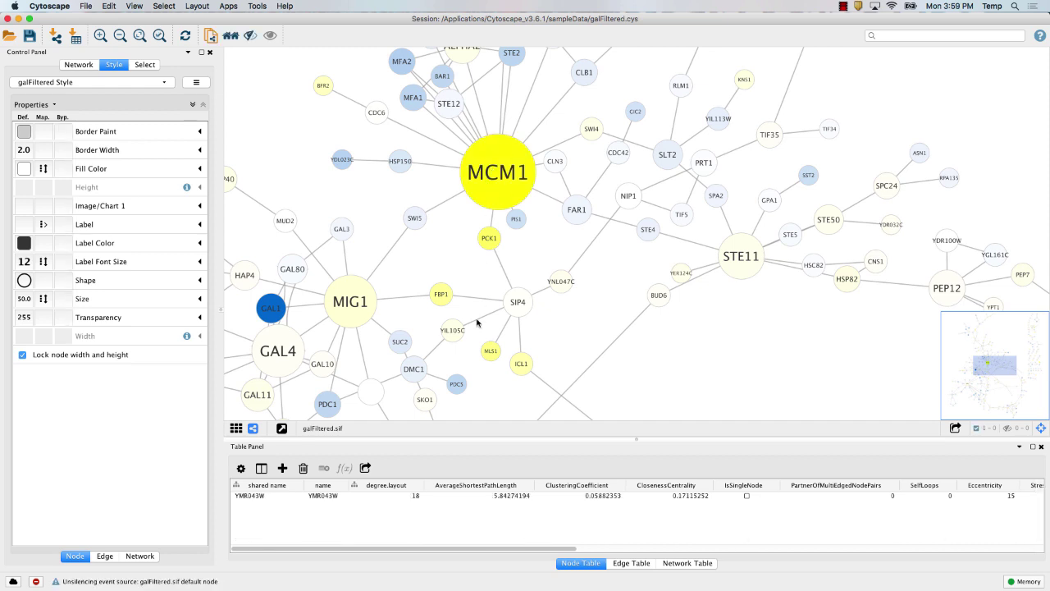
pyautogui.moveTo(476, 440); pyautogui.dragTo(481, 413)
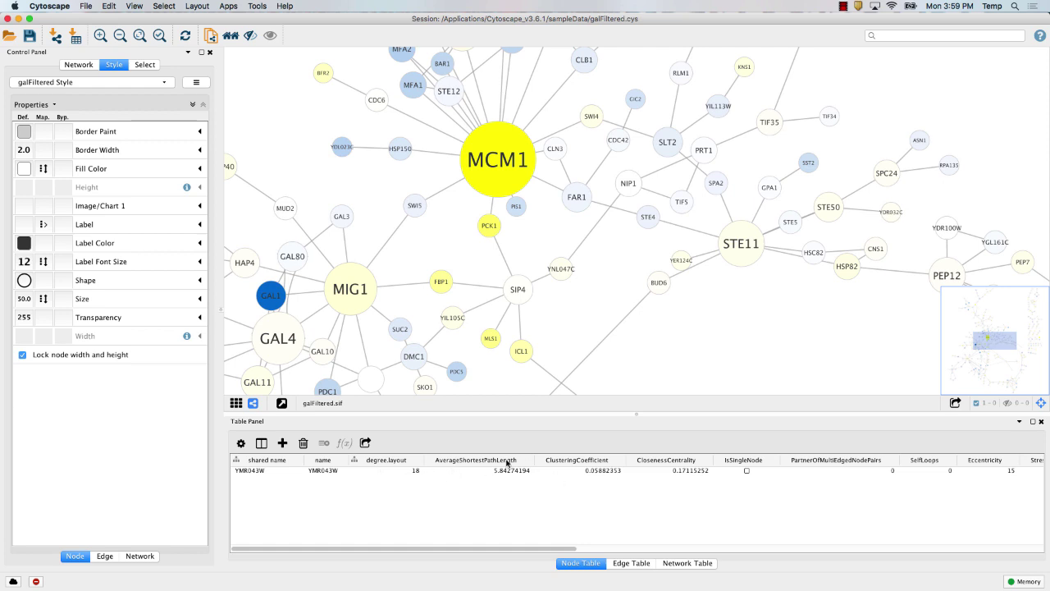
pyautogui.moveTo(540, 549); pyautogui.dragTo(1011, 569)
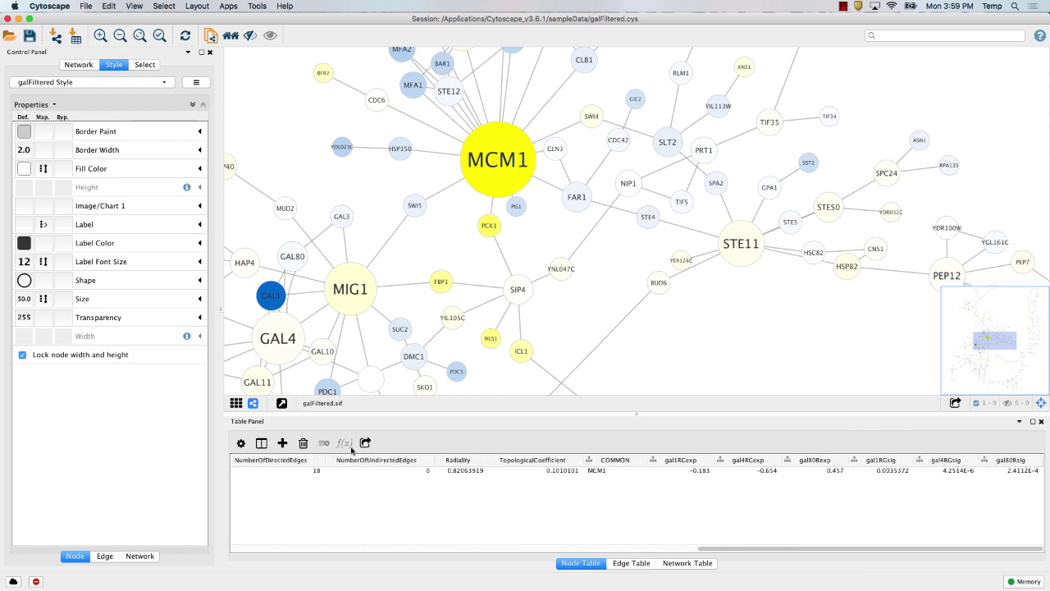
# Step: Look through the list of available node table columns from start to end and close it
pyautogui.click(261, 444)
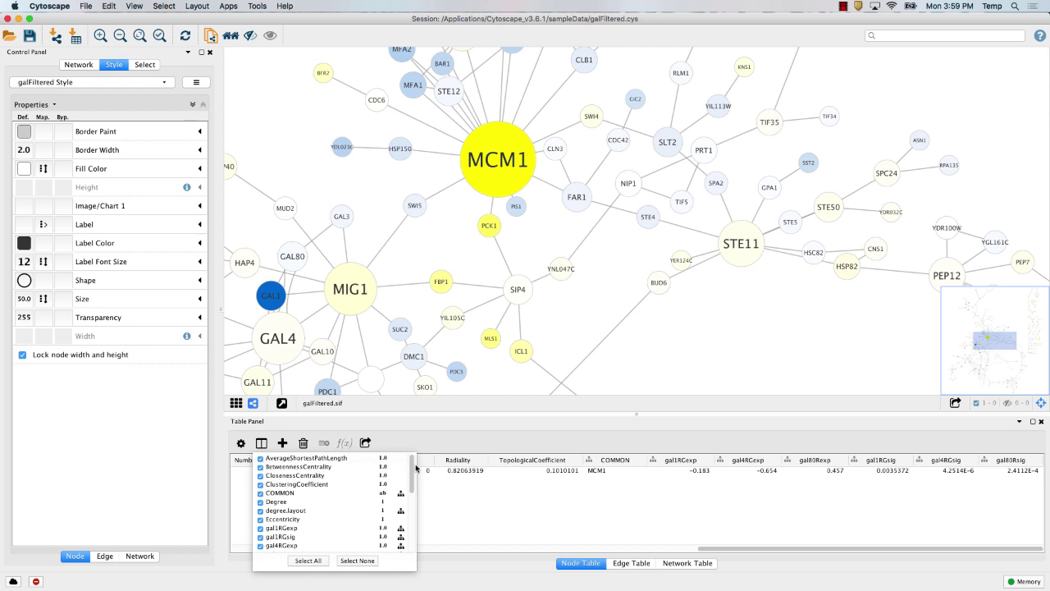
pyautogui.moveTo(414, 469); pyautogui.dragTo(416, 548)
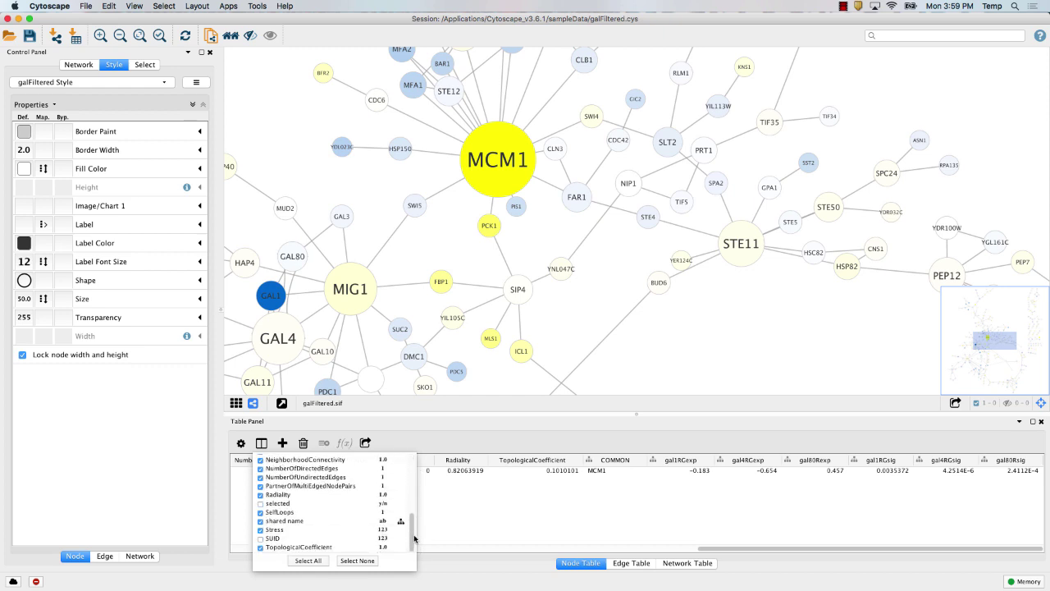
pyautogui.scroll(5, 403, 509)
pyautogui.click(389, 435)
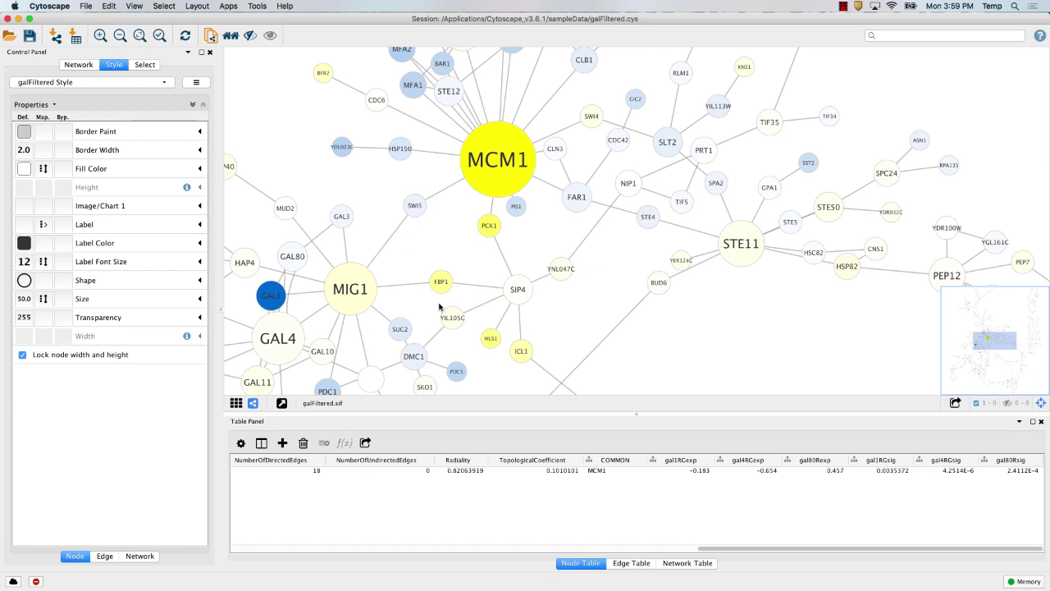
# Step: Select the edge between PCK1 and SIP4 and compare the edge table with the node table
pyautogui.moveTo(490, 241); pyautogui.dragTo(512, 249)
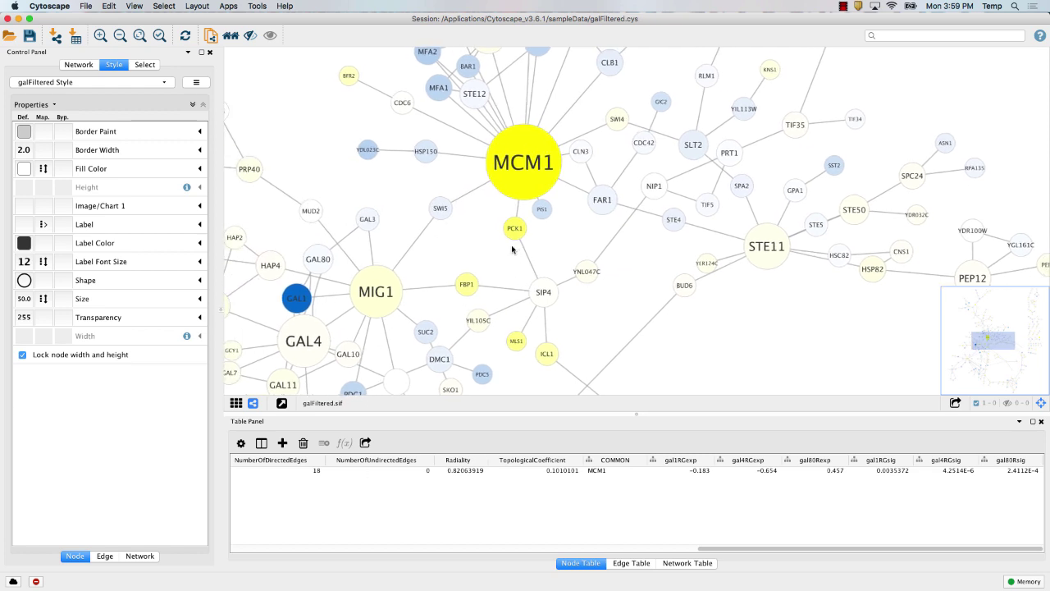
pyautogui.click(527, 258)
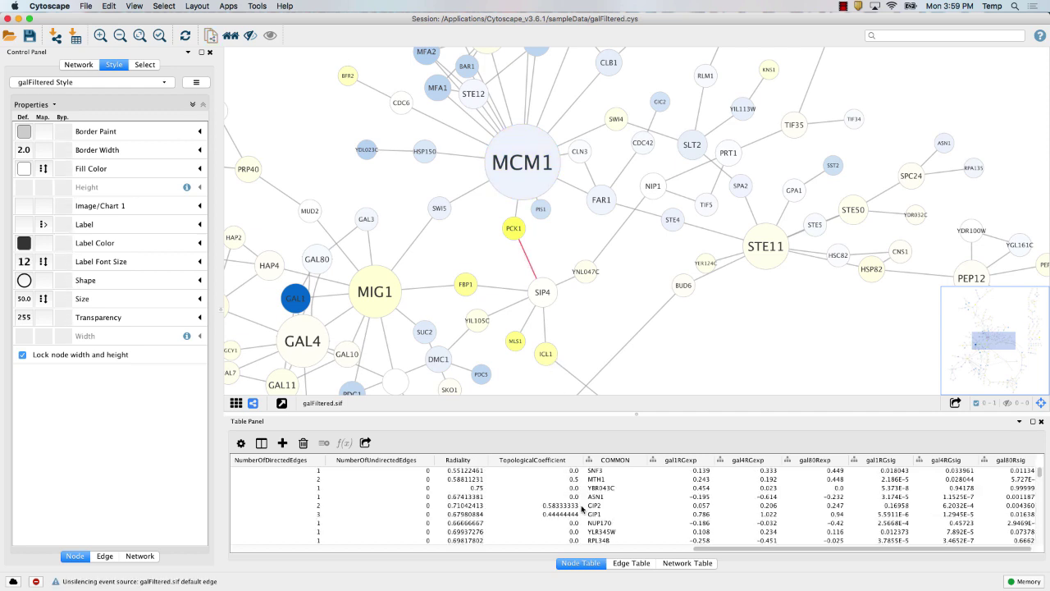
pyautogui.click(631, 563)
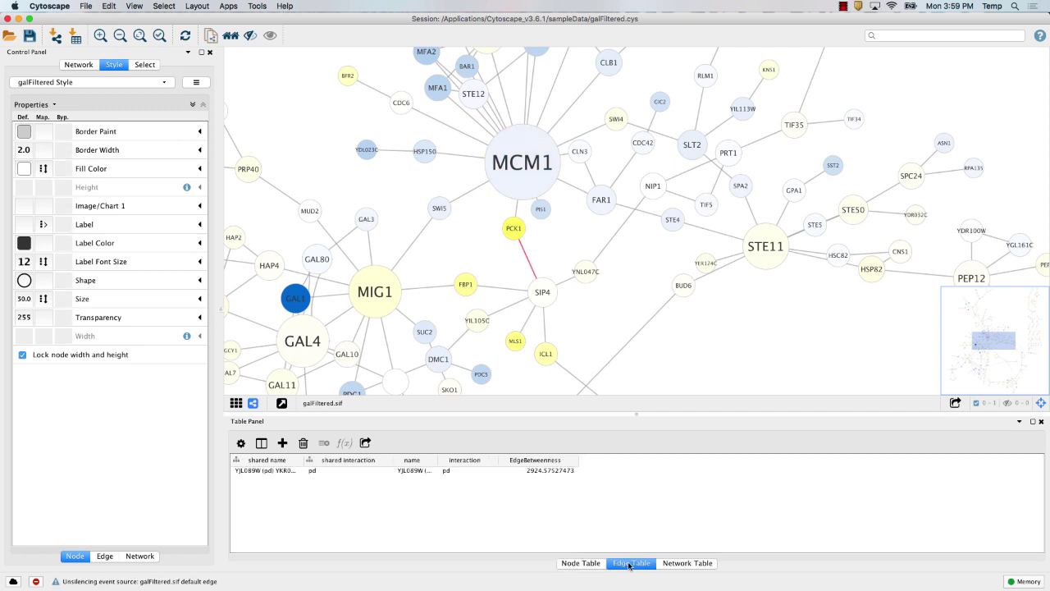
pyautogui.click(591, 564)
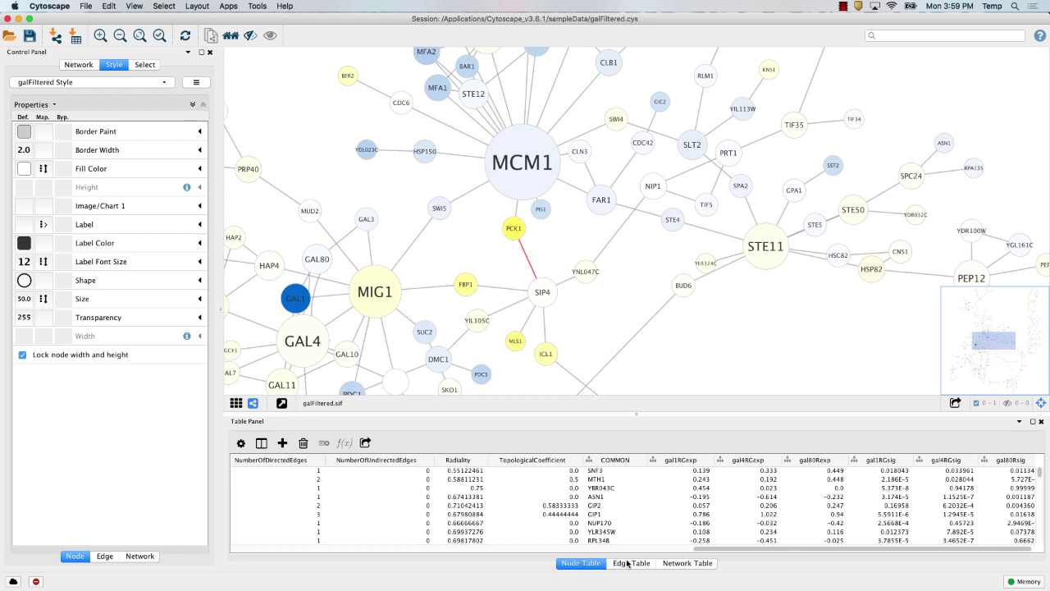
pyautogui.click(628, 564)
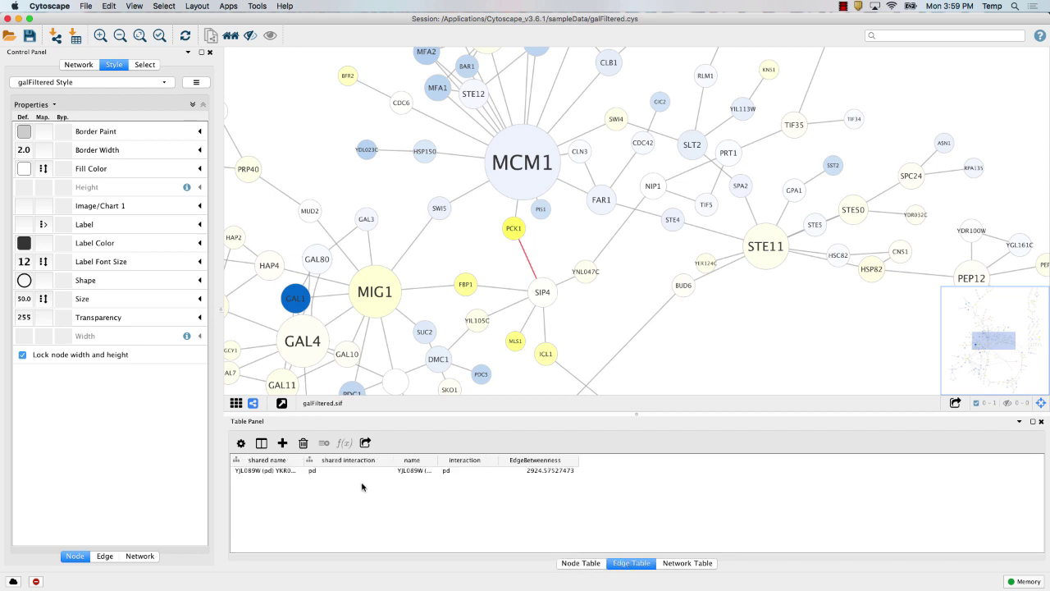
pyautogui.click(581, 563)
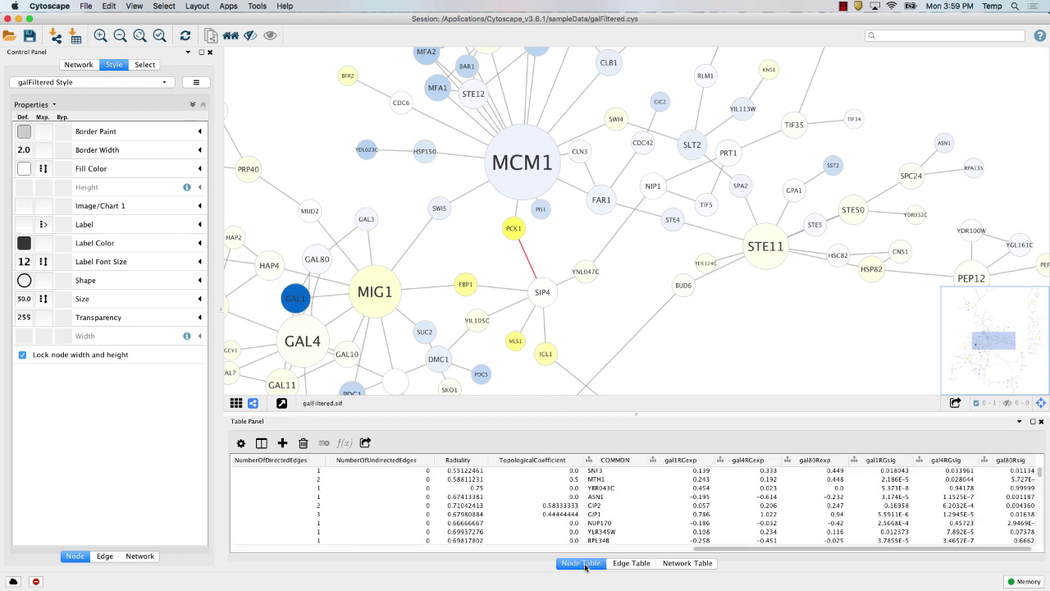
# Step: Select the group of nodes between MCM1, MIG1 and SIP4, examine their node table attributes and clear the selection
pyautogui.click(559, 267)
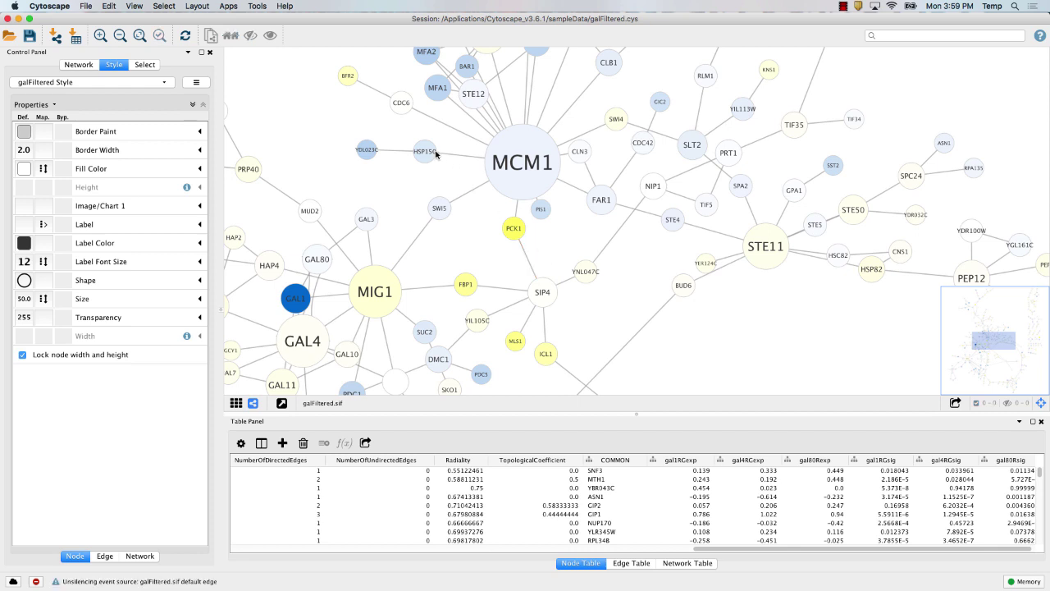
pyautogui.moveTo(400, 173); pyautogui.dragTo(622, 332)
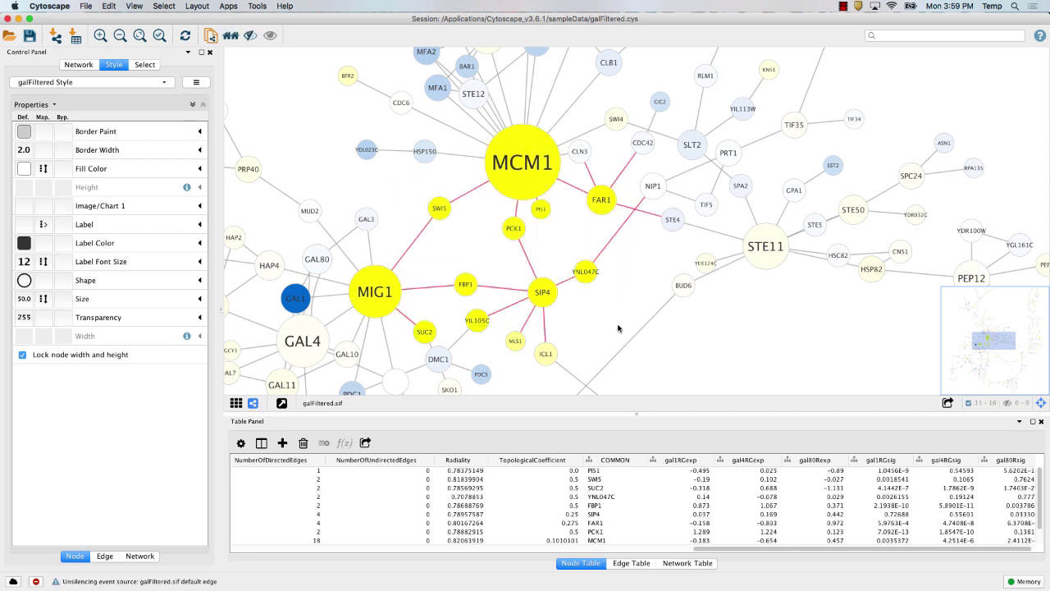
pyautogui.hscroll(-5, 427, 515)
pyautogui.scroll(-1, 427, 515)
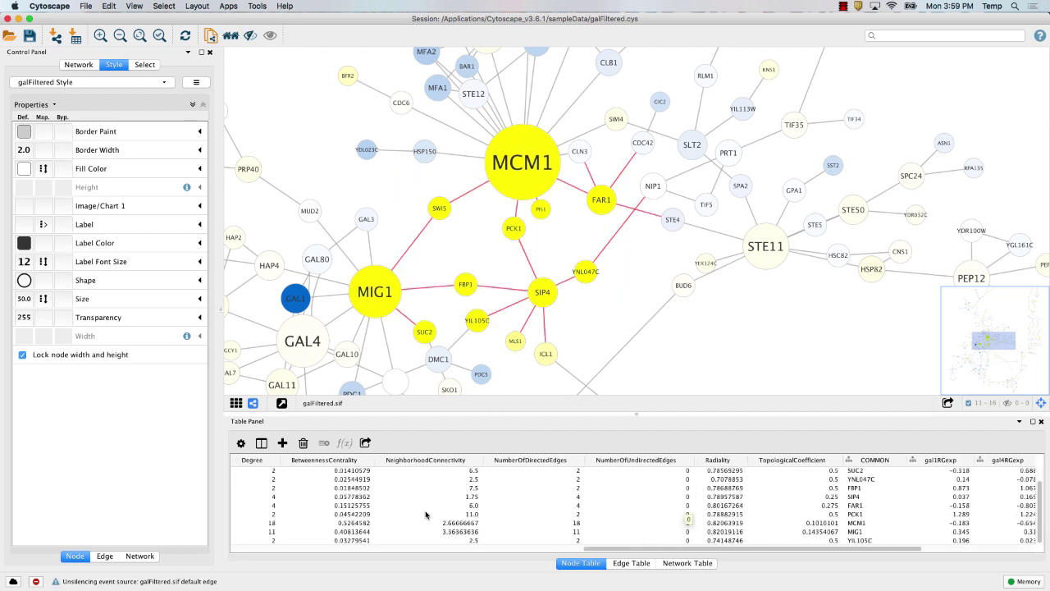
pyautogui.click(451, 256)
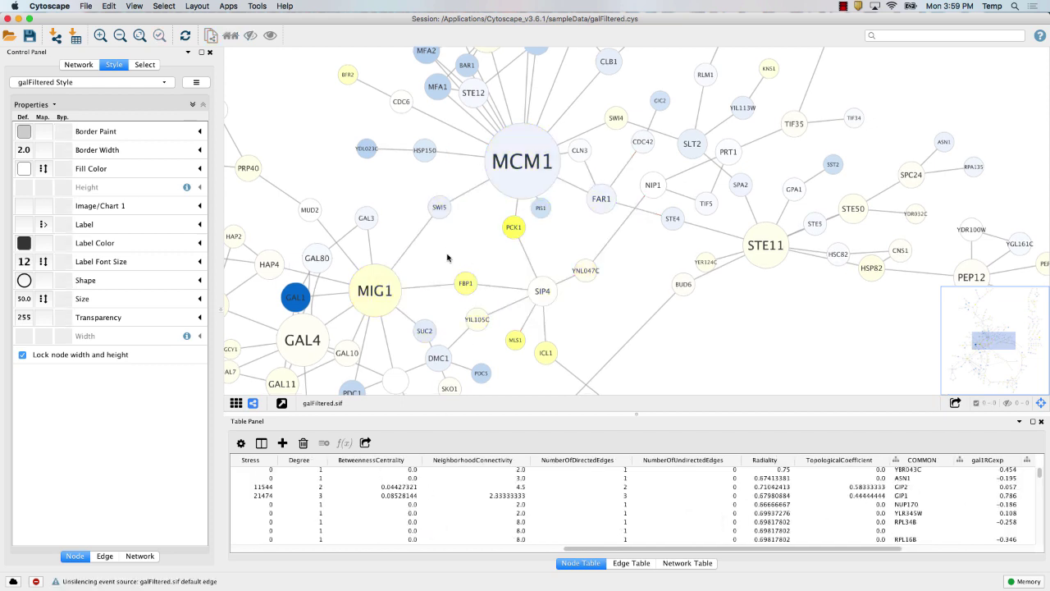
# Step: Select the FBP1 and SIP4 nodes and map the node fill color to the AverageShortestPathLength column
pyautogui.moveTo(496, 288); pyautogui.dragTo(557, 311)
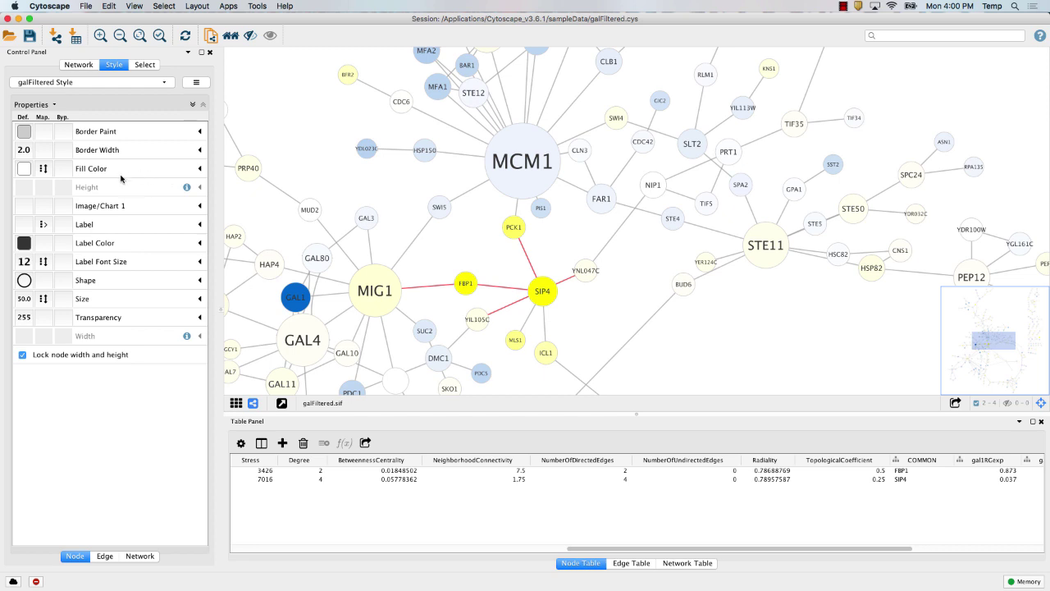
pyautogui.click(198, 169)
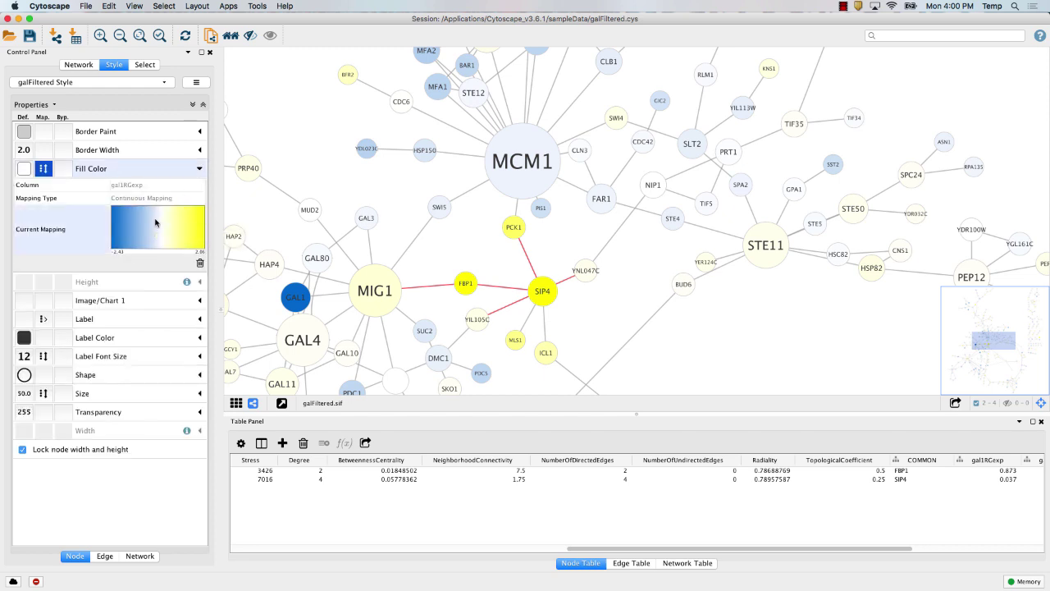
pyautogui.click(125, 185)
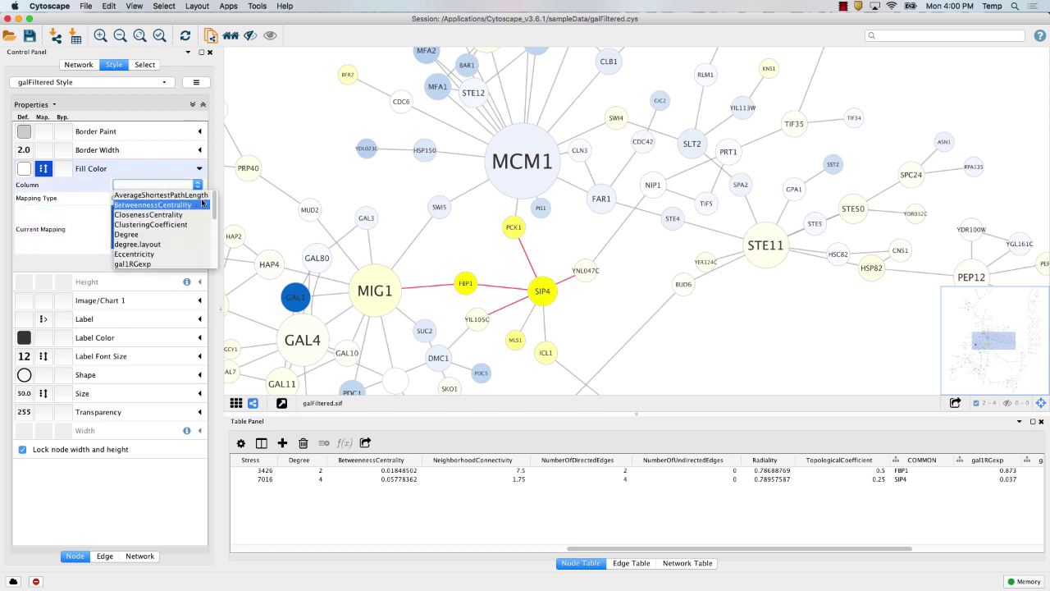
pyautogui.moveTo(213, 202); pyautogui.dragTo(214, 230)
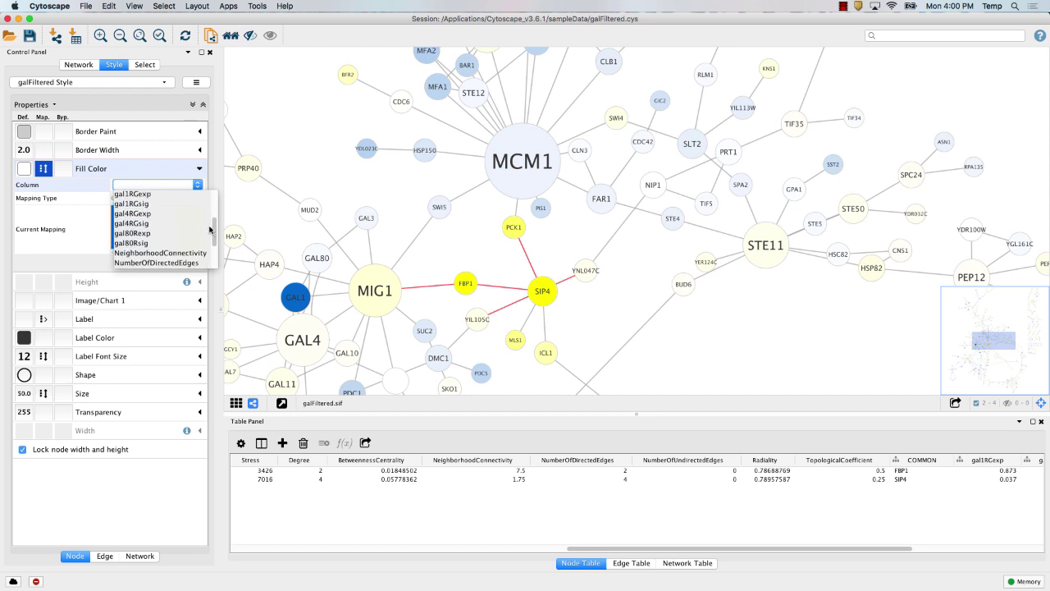
pyautogui.click(102, 215)
pyautogui.click(147, 185)
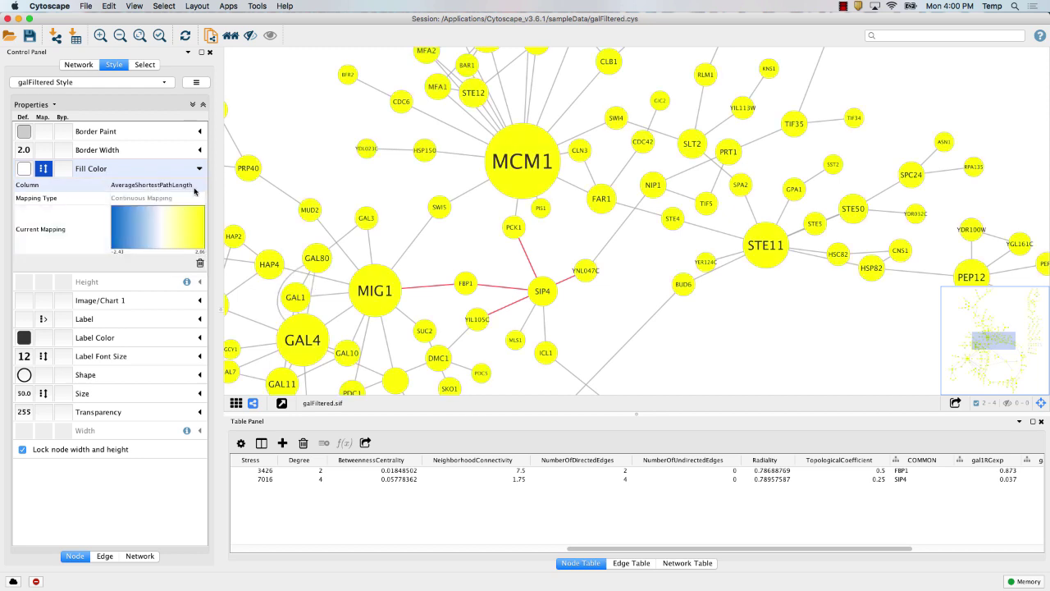
# Step: Map the node fill color to the gal80Rexp column
pyautogui.click(184, 185)
pyautogui.moveTo(213, 207); pyautogui.dragTo(219, 258)
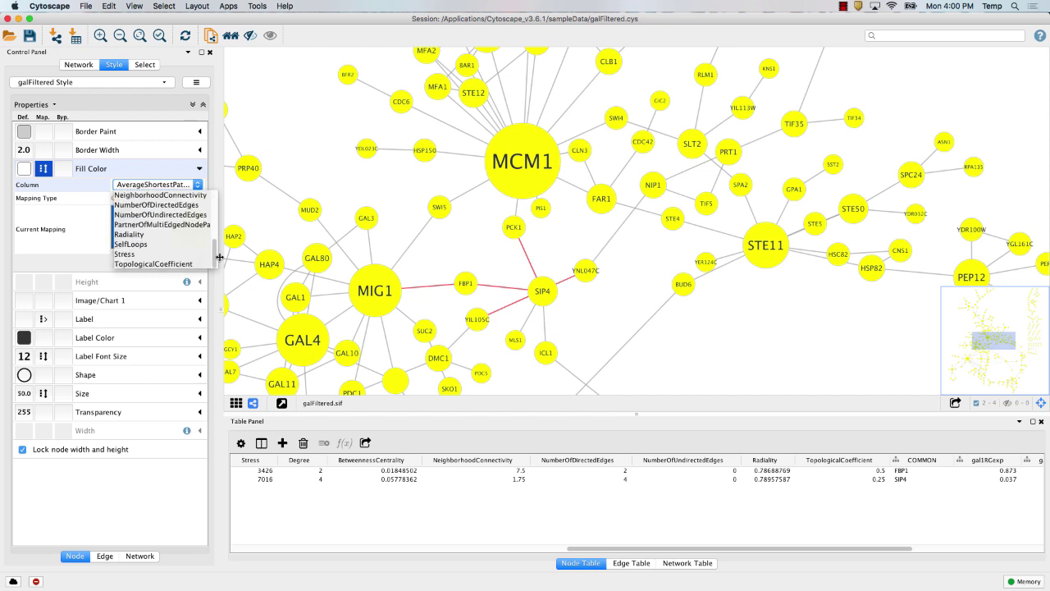
pyautogui.click(219, 255)
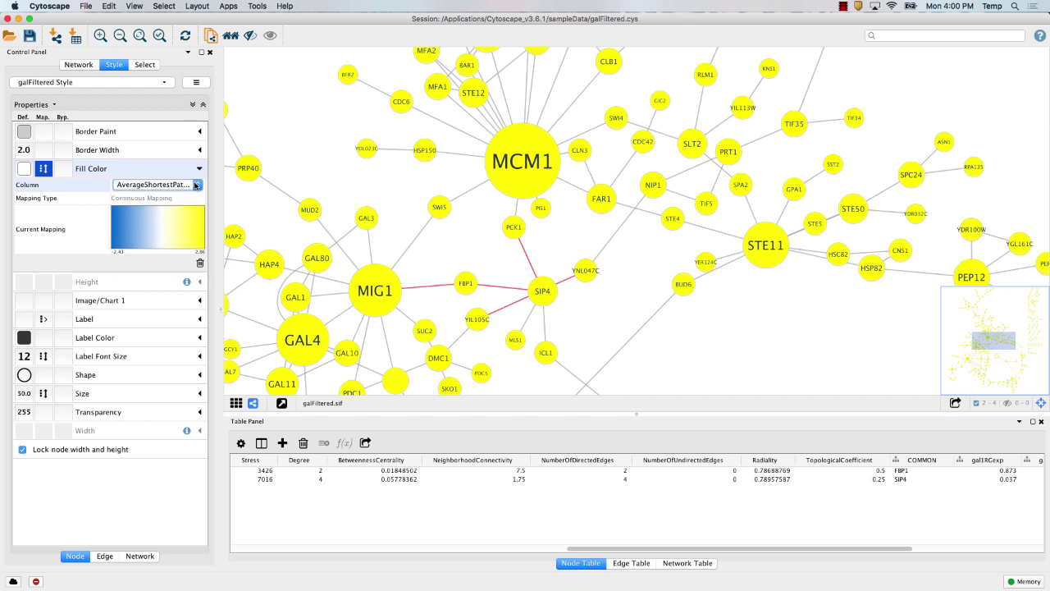
pyautogui.click(196, 185)
pyautogui.moveTo(216, 211); pyautogui.dragTo(218, 239)
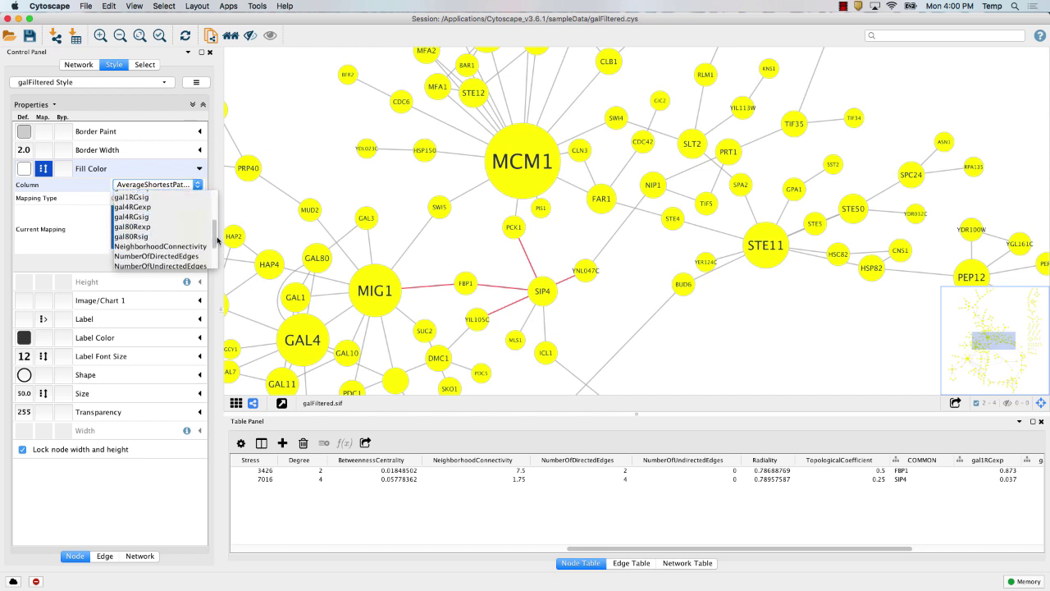
pyautogui.click(151, 227)
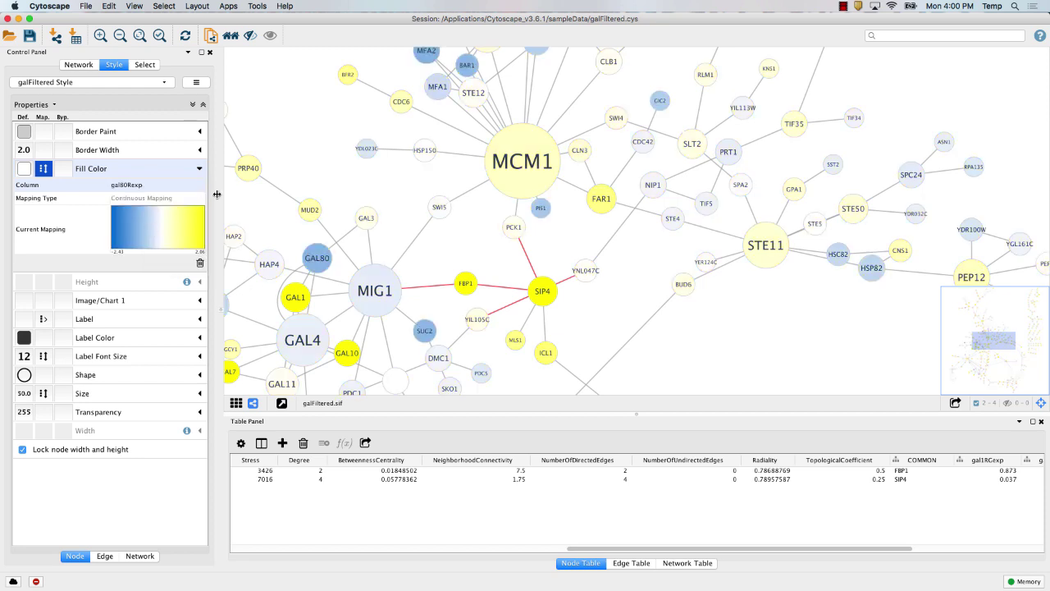
# Step: Change the color of the 2.058 handle in the node fill color gradient to magenta
pyautogui.click(176, 227)
pyautogui.click(177, 226)
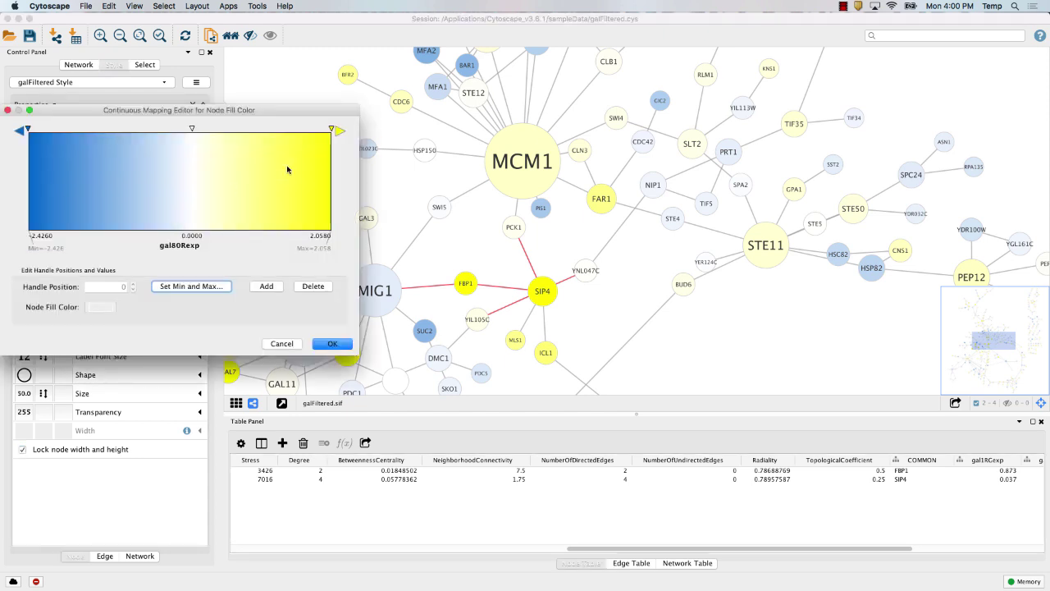
pyautogui.click(333, 129)
pyautogui.click(101, 307)
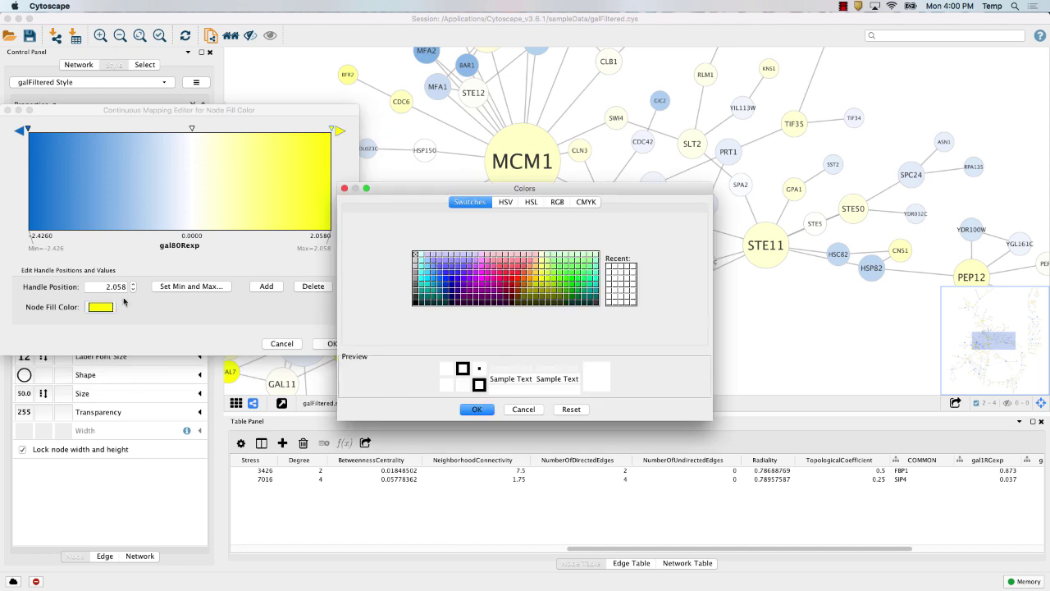
pyautogui.click(488, 277)
pyautogui.click(478, 408)
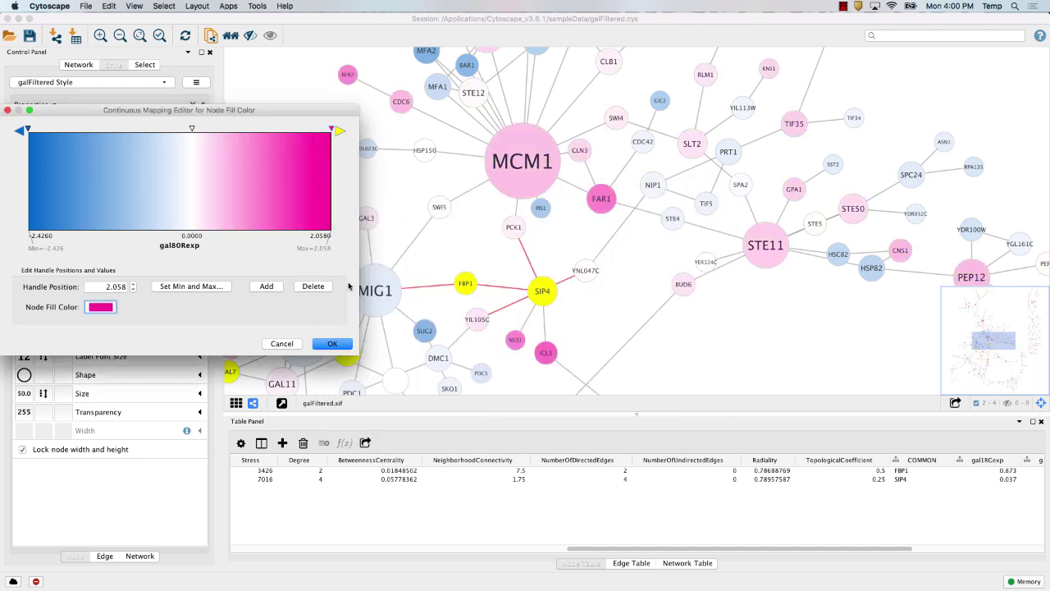
pyautogui.click(331, 344)
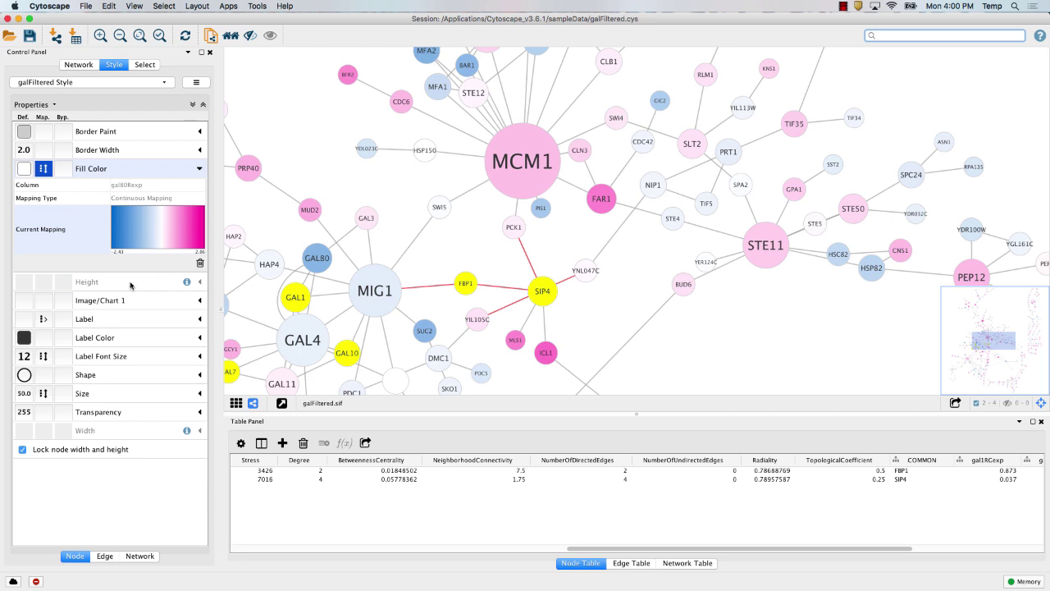
# Step: Review the fill color gradient in the continuous mapping editor, close it and clear the node selection
pyautogui.click(153, 236)
pyautogui.click(153, 236)
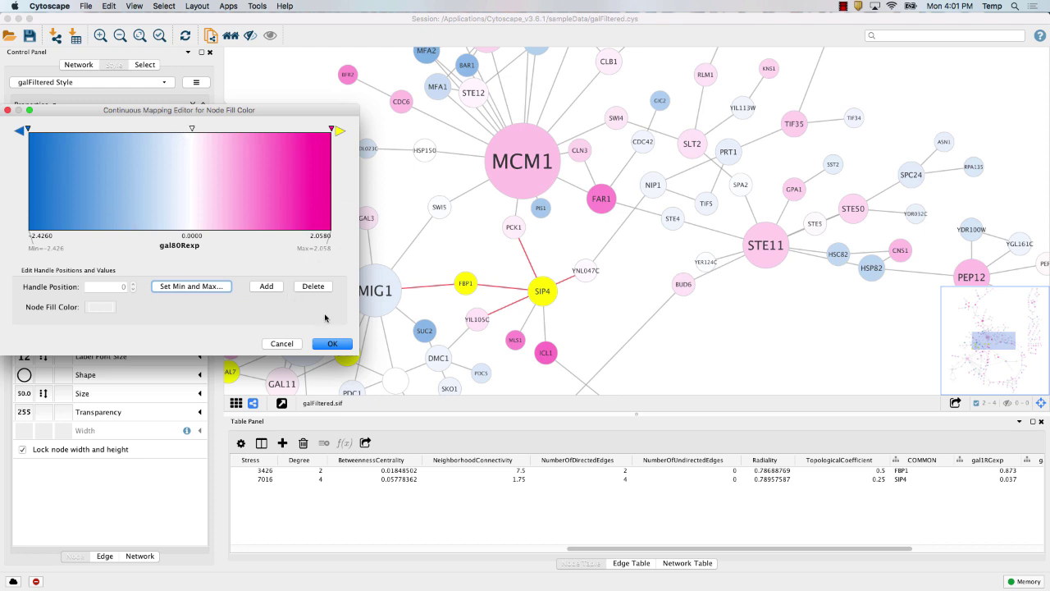
pyautogui.click(332, 345)
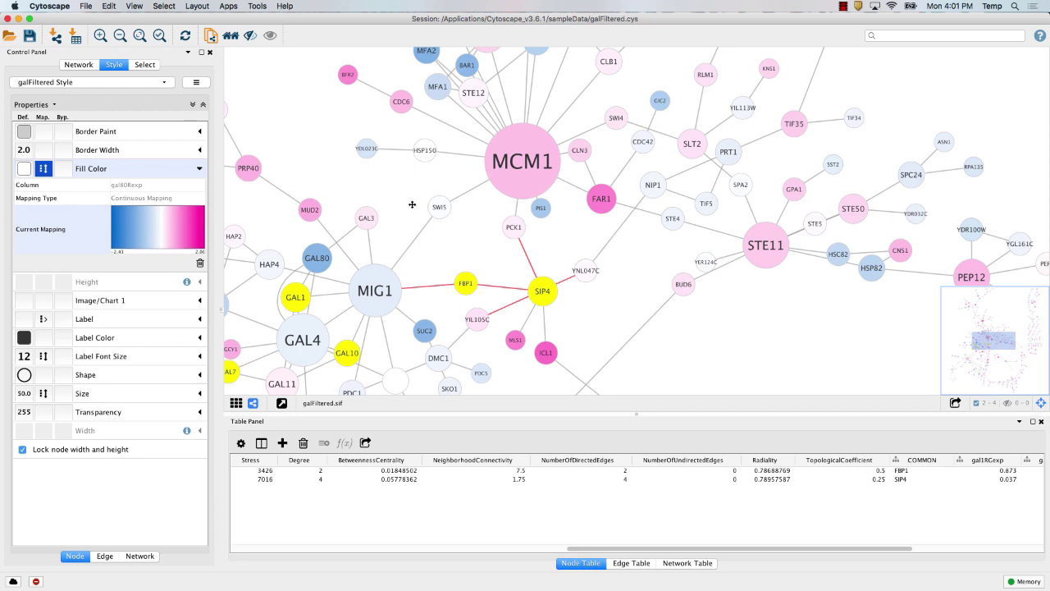
pyautogui.click(497, 199)
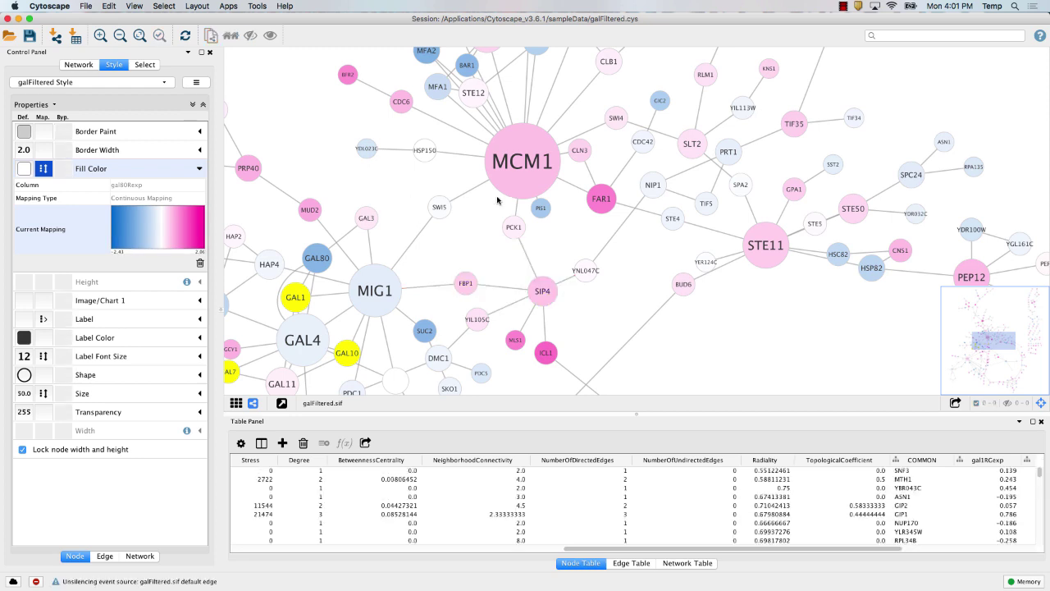
# Step: Collapse the fill color settings and lower the largest node size in the degree.layout size mapping to about 82
pyautogui.click(198, 168)
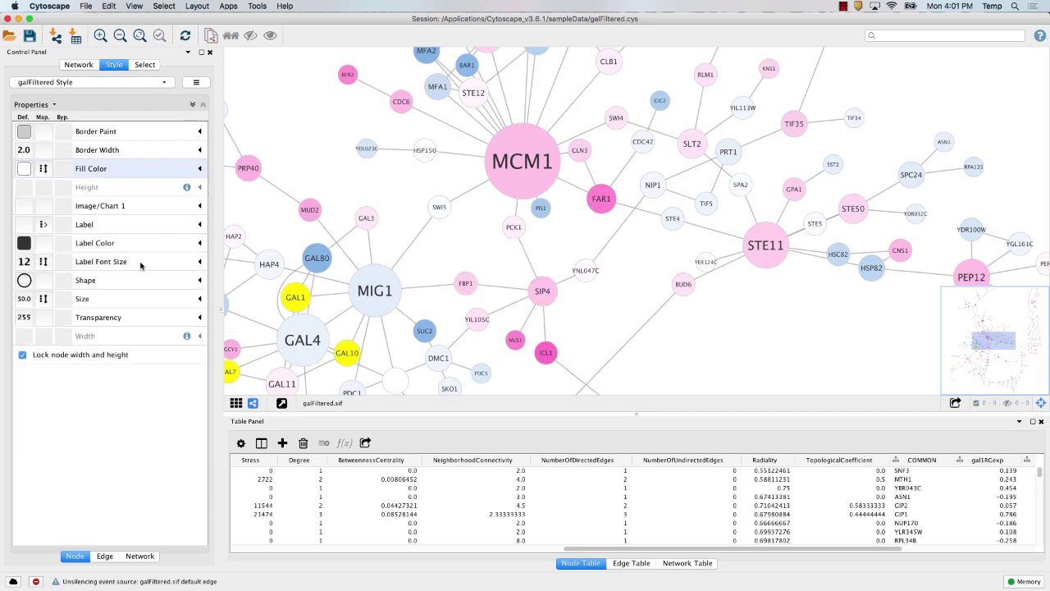
pyautogui.click(198, 298)
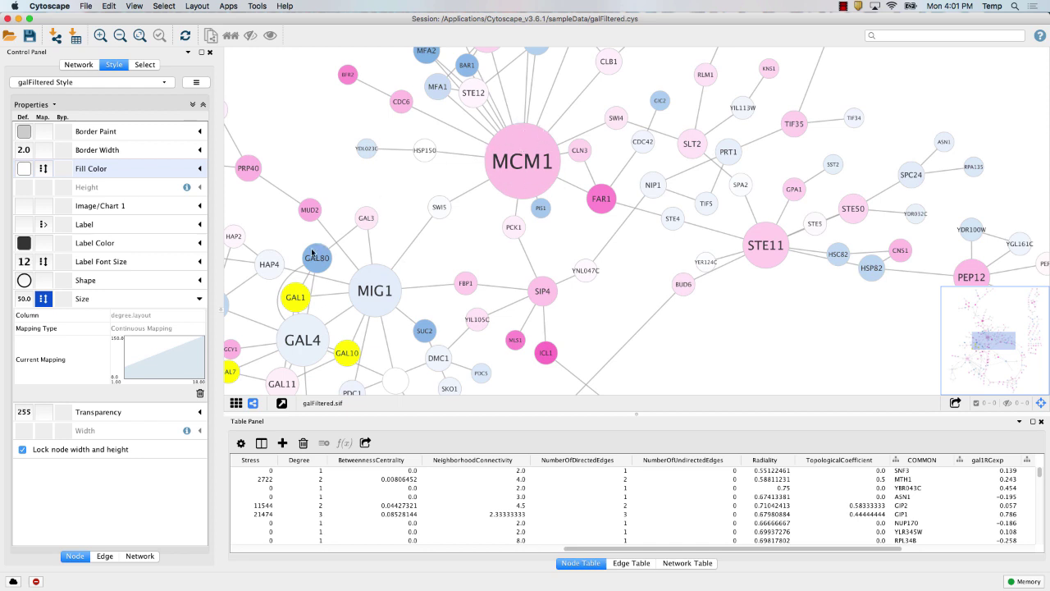
pyautogui.click(189, 346)
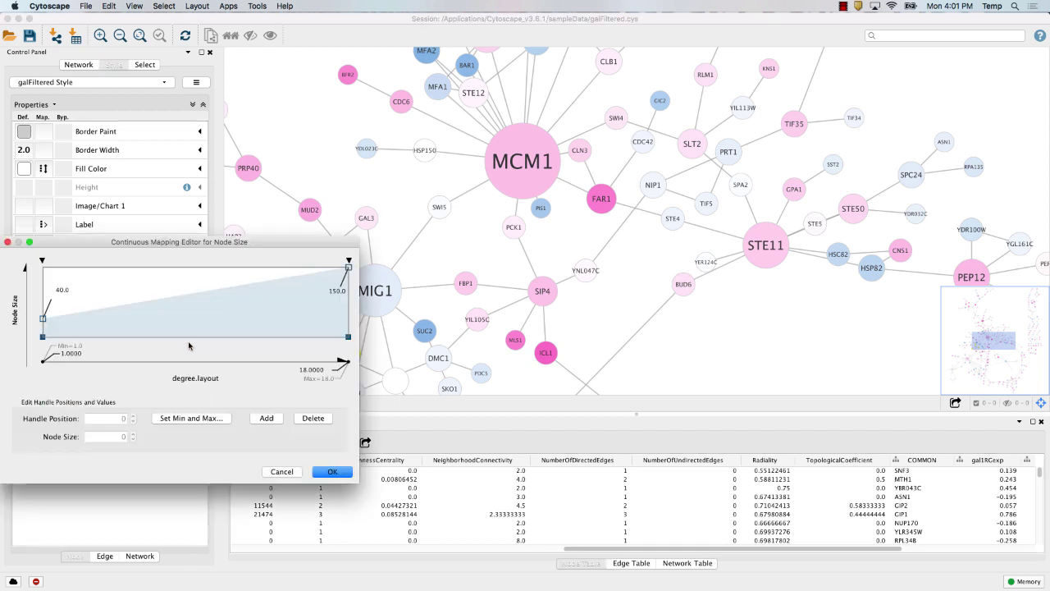
pyautogui.moveTo(348, 271); pyautogui.dragTo(326, 298)
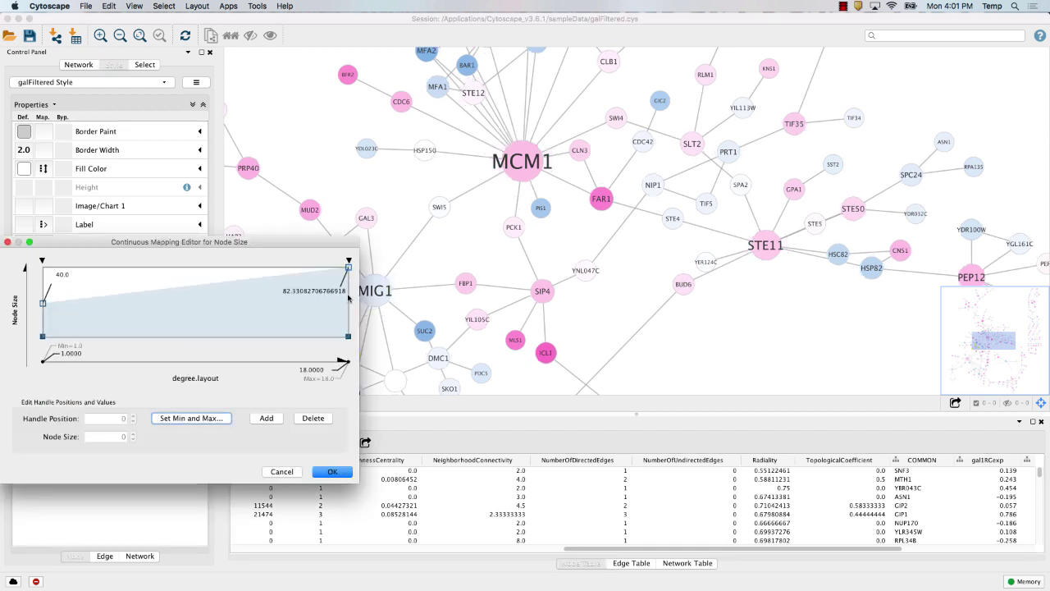
pyautogui.click(331, 471)
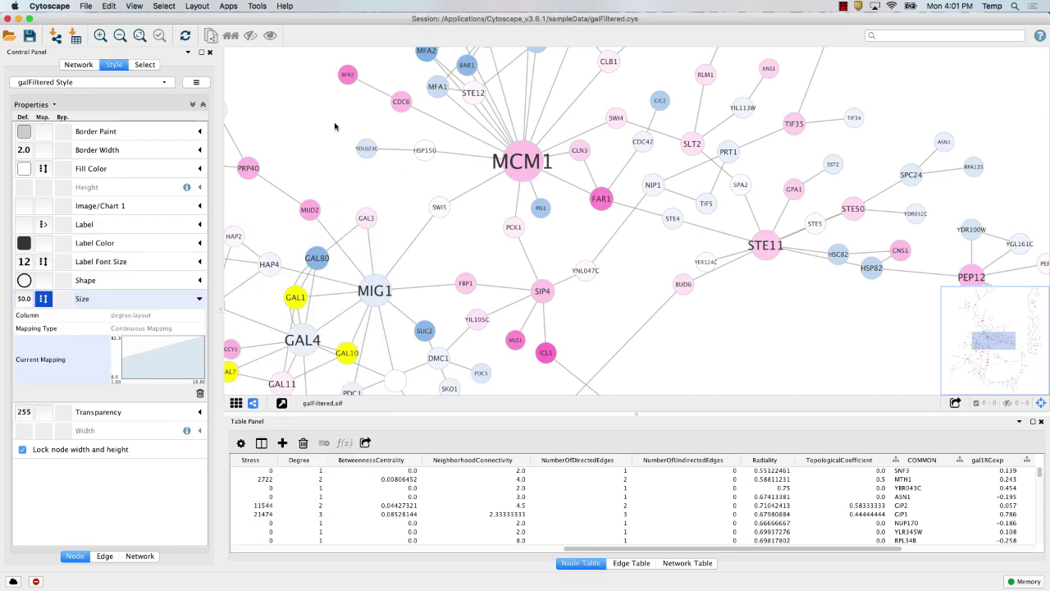
# Step: Select the GAL1 node and set the fill color for values above the gal80Rexp range to light lavender
pyautogui.click(294, 298)
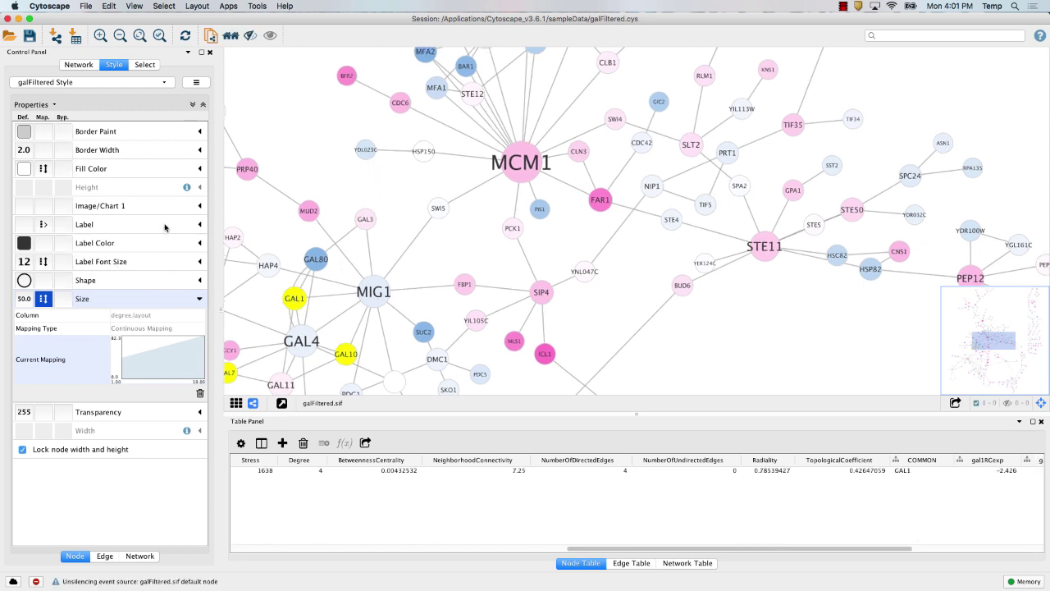
pyautogui.click(200, 168)
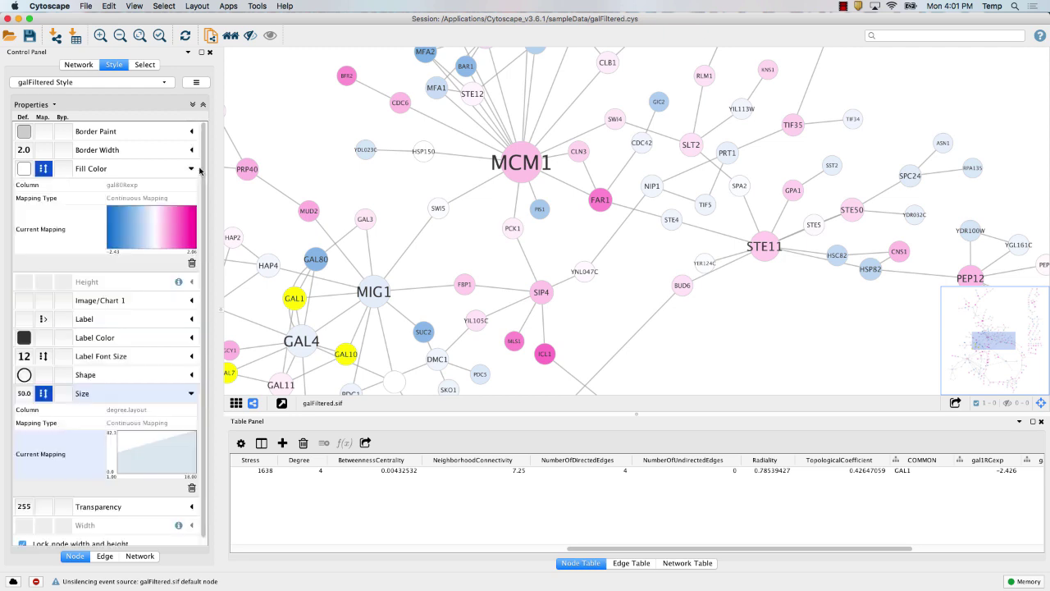
pyautogui.click(164, 217)
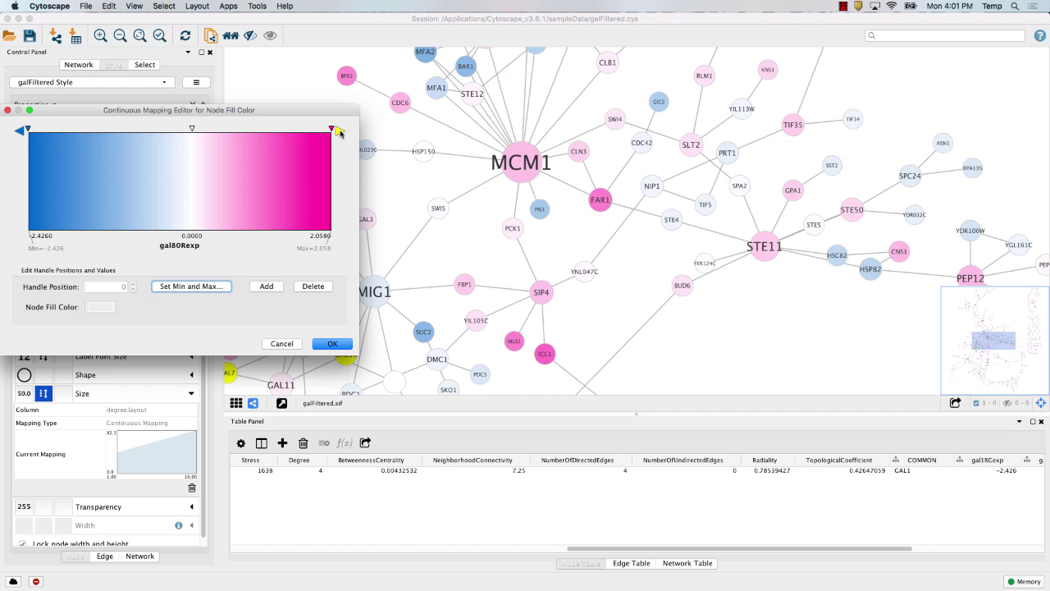
pyautogui.doubleClick(338, 130)
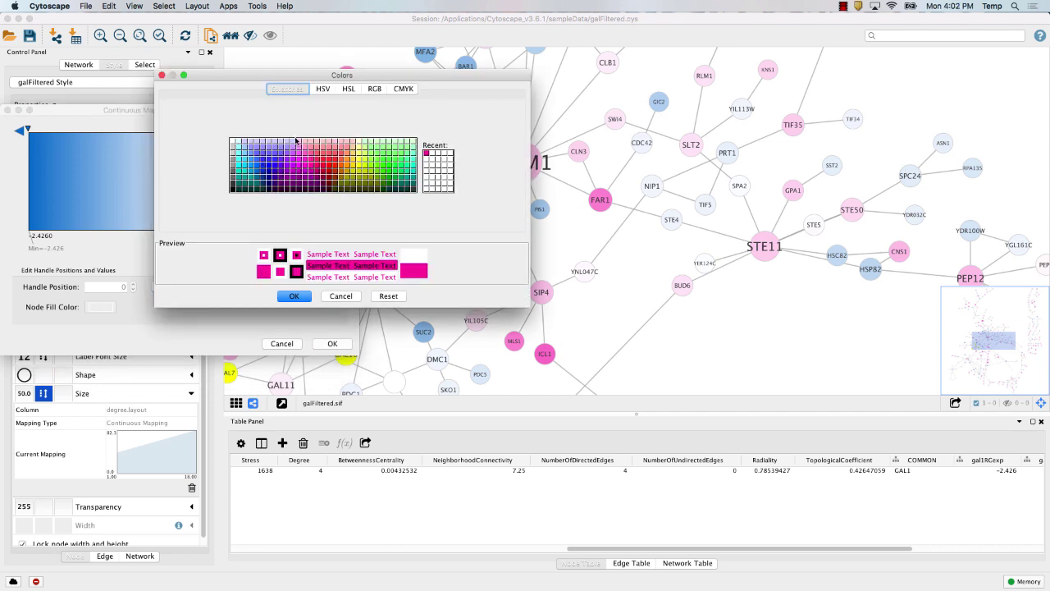
pyautogui.click(268, 142)
pyautogui.click(295, 297)
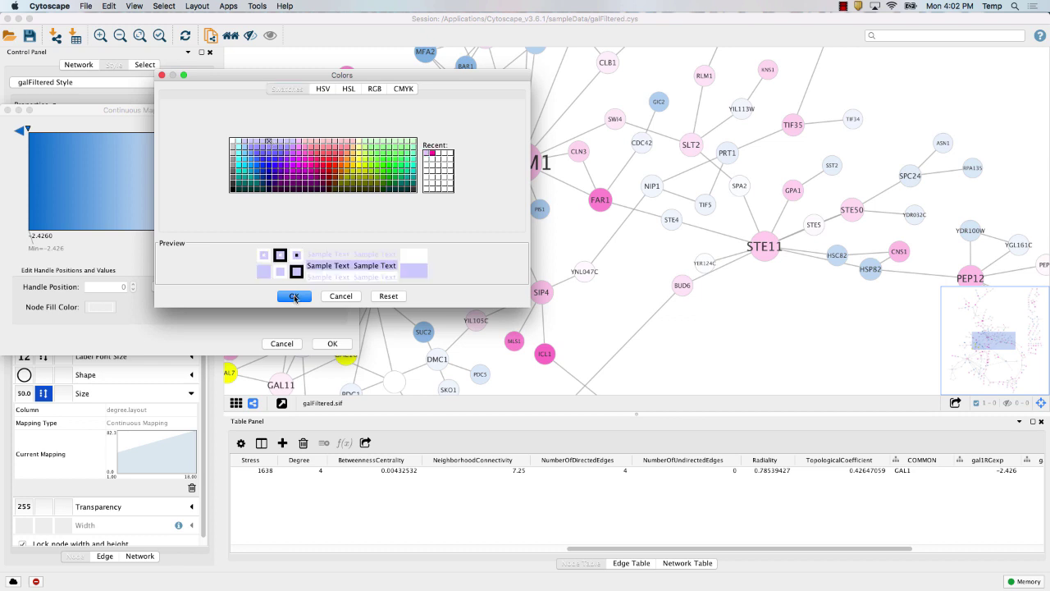
pyautogui.click(335, 343)
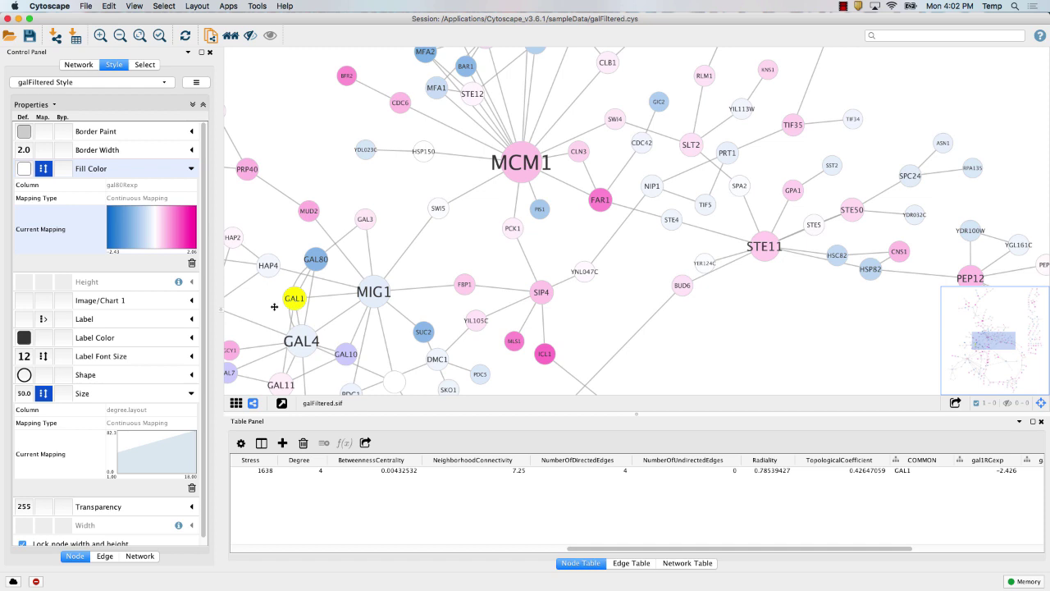
# Step: Move the GAL1 node next to MIG1 and clear the selection
pyautogui.moveTo(293, 301); pyautogui.dragTo(338, 299)
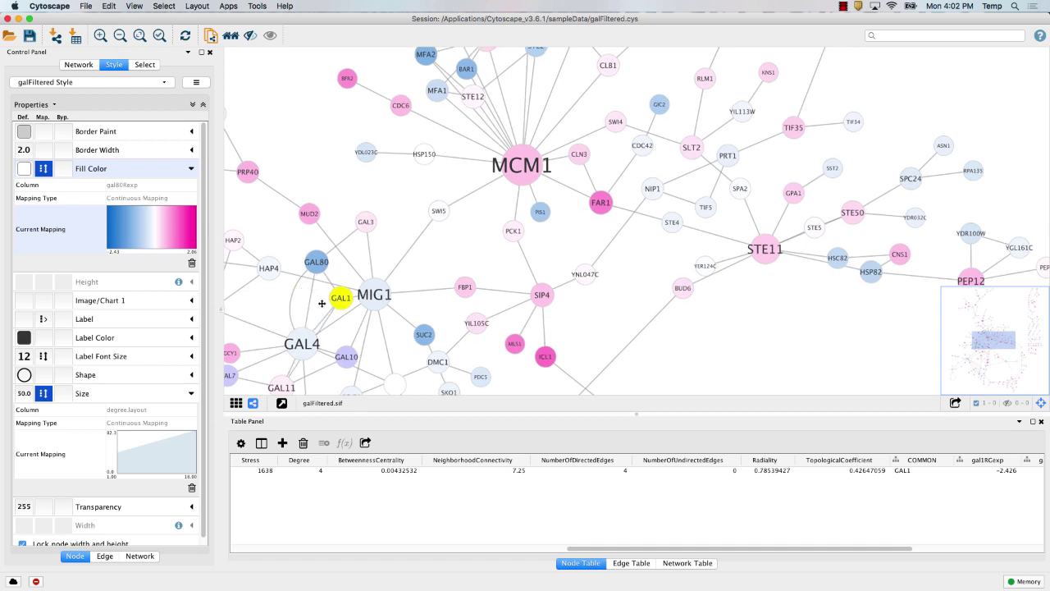
pyautogui.click(320, 301)
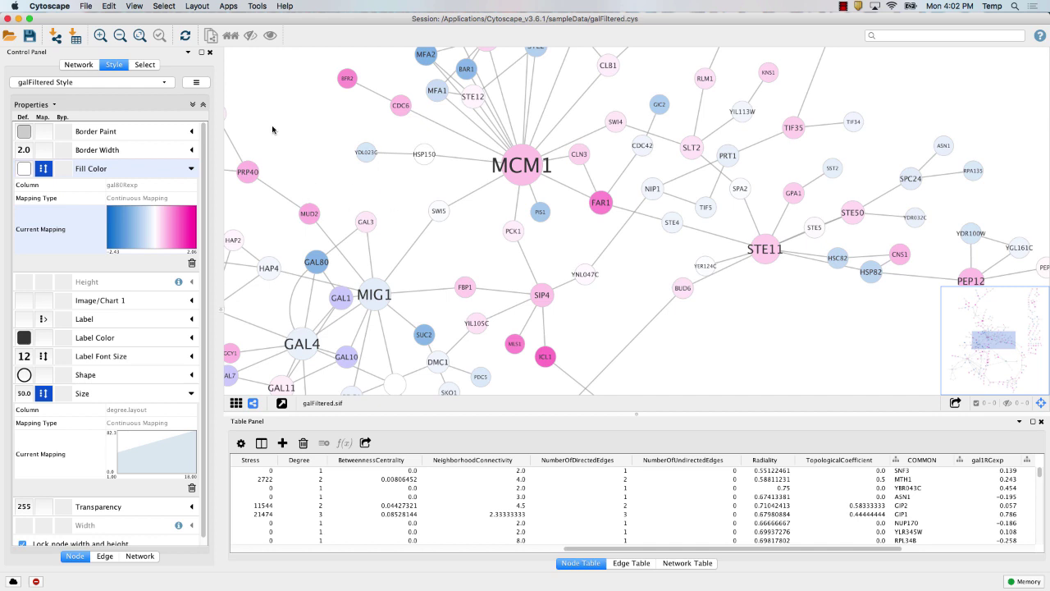
# Step: Switch to the PowerPoint presentation and start the slide show from the Cytoscape Demo slide
pyautogui.moveTo(242, 588)
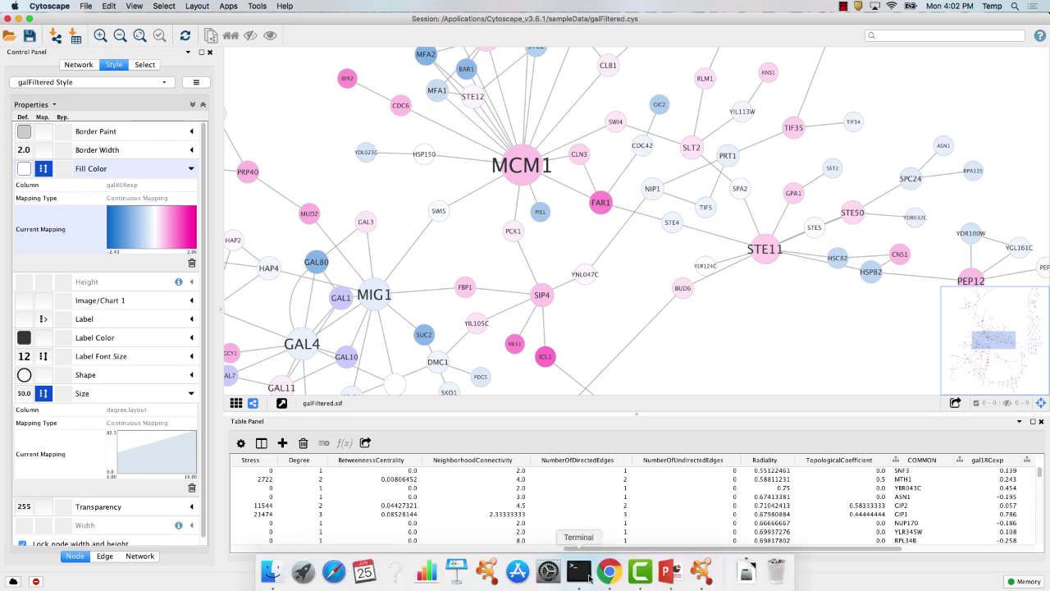
pyautogui.click(669, 572)
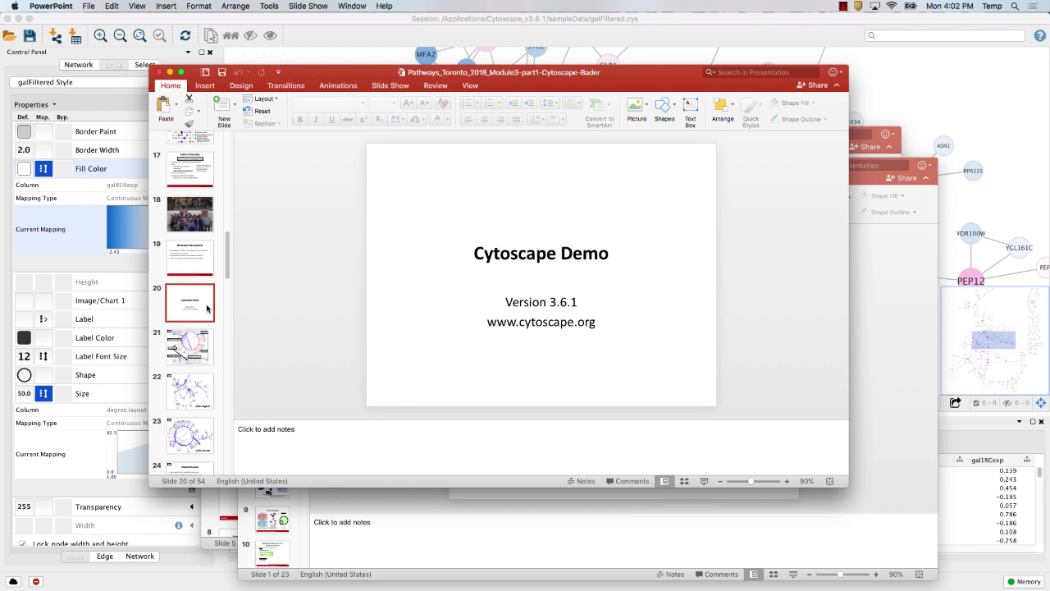
pyautogui.click(703, 483)
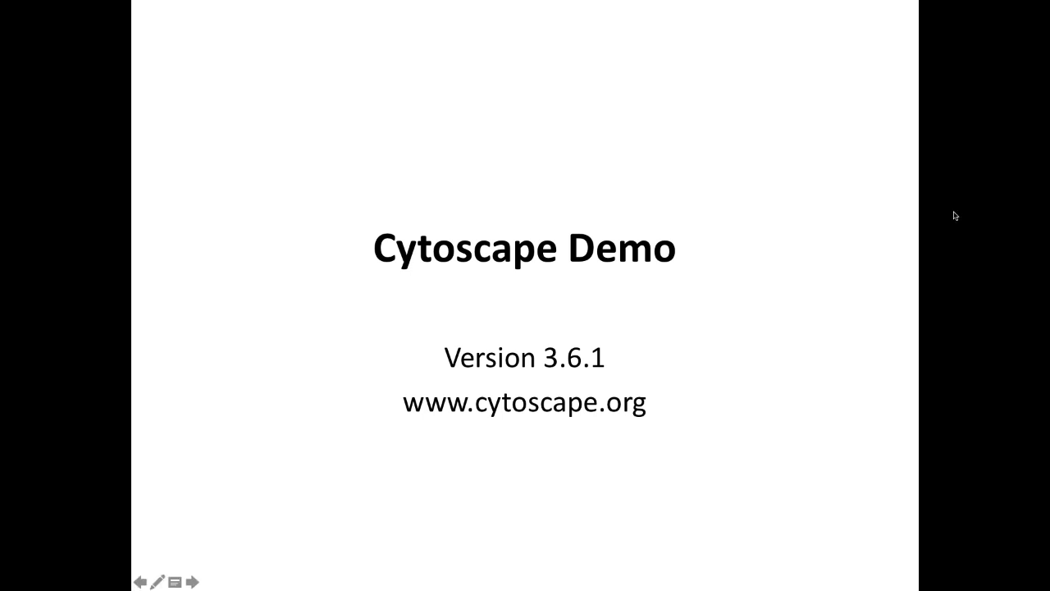
pyautogui.click(928, 411)
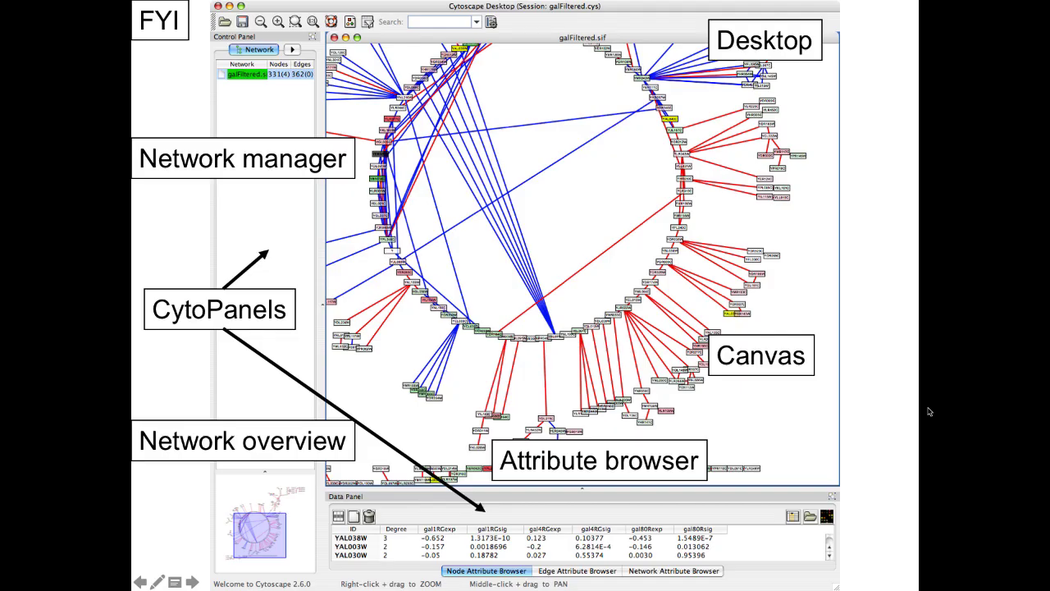
pyautogui.click(928, 412)
pyautogui.click(928, 411)
pyautogui.click(928, 411)
pyautogui.click(929, 411)
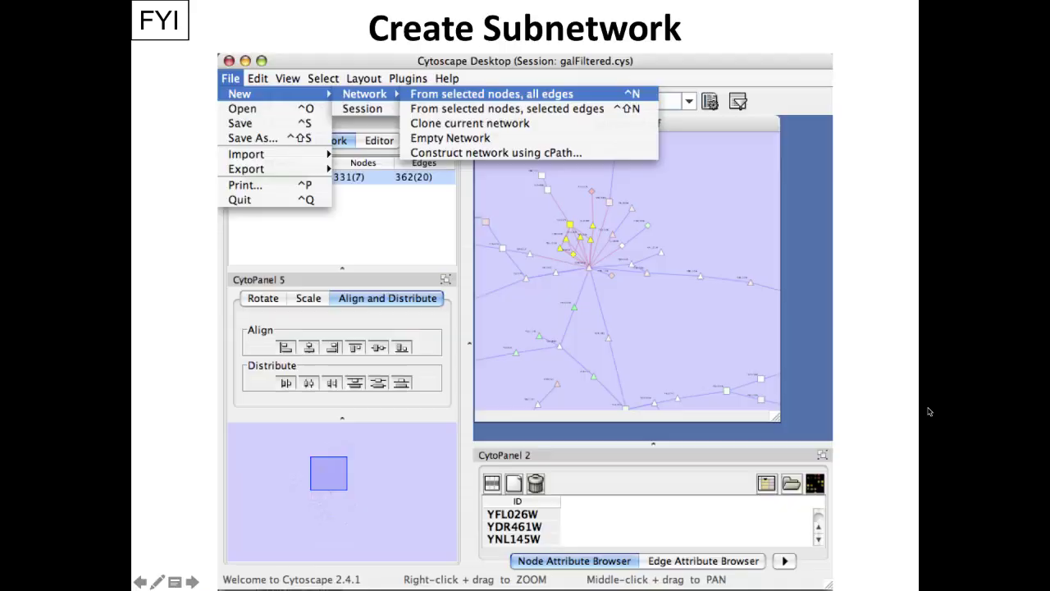
pyautogui.press('Right')
pyautogui.press('Right')
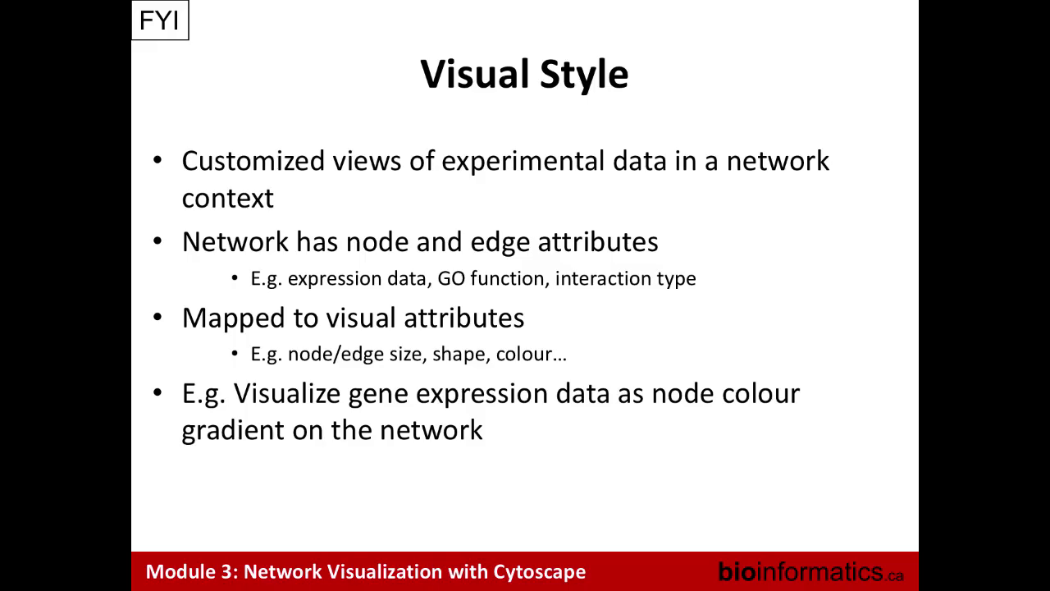
pyautogui.press('Right')
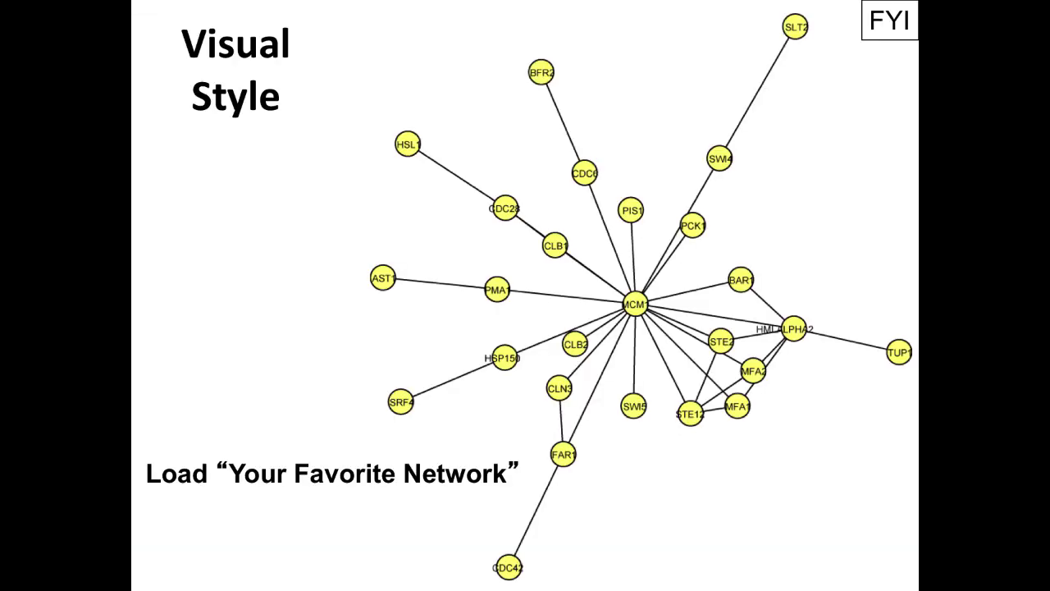
pyautogui.press('Right')
pyautogui.press('Right')
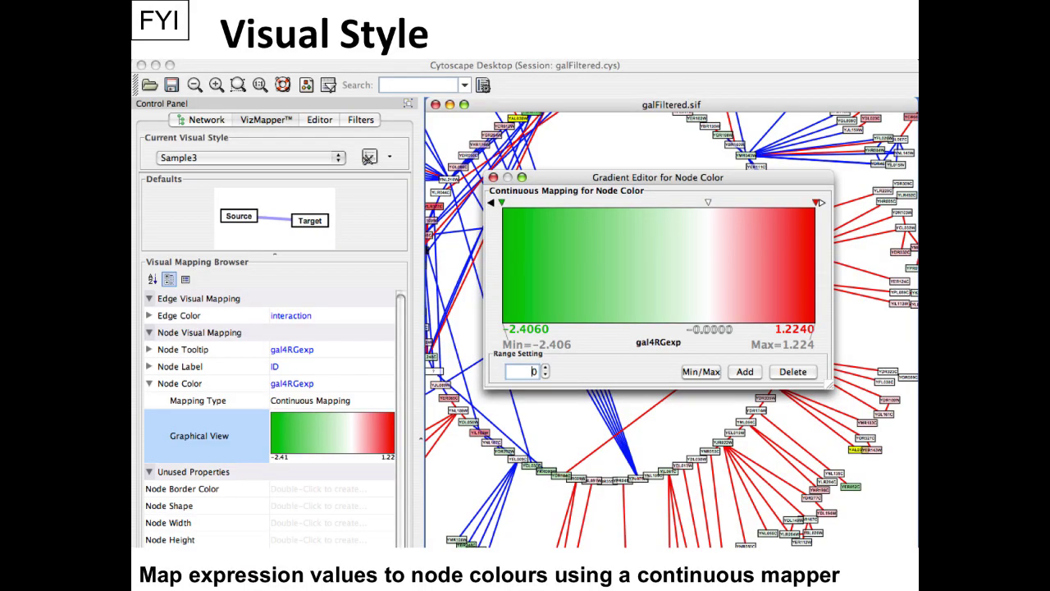
pyautogui.press('Right')
pyautogui.press('Right')
pyautogui.press('Right')
pyautogui.press('Right')
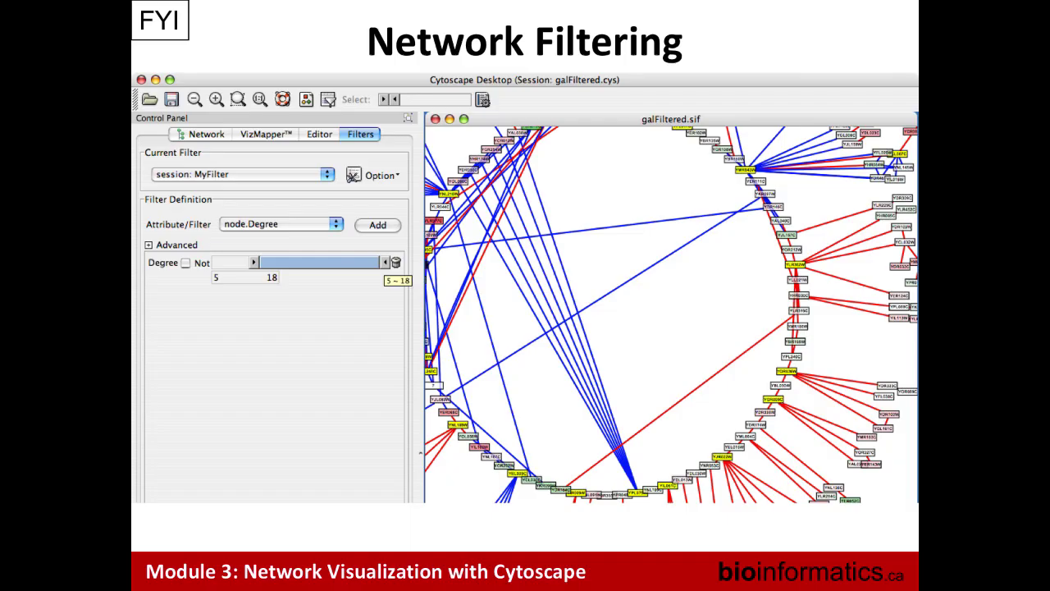
pyautogui.press('Right')
pyautogui.press('Right')
pyautogui.press('Right')
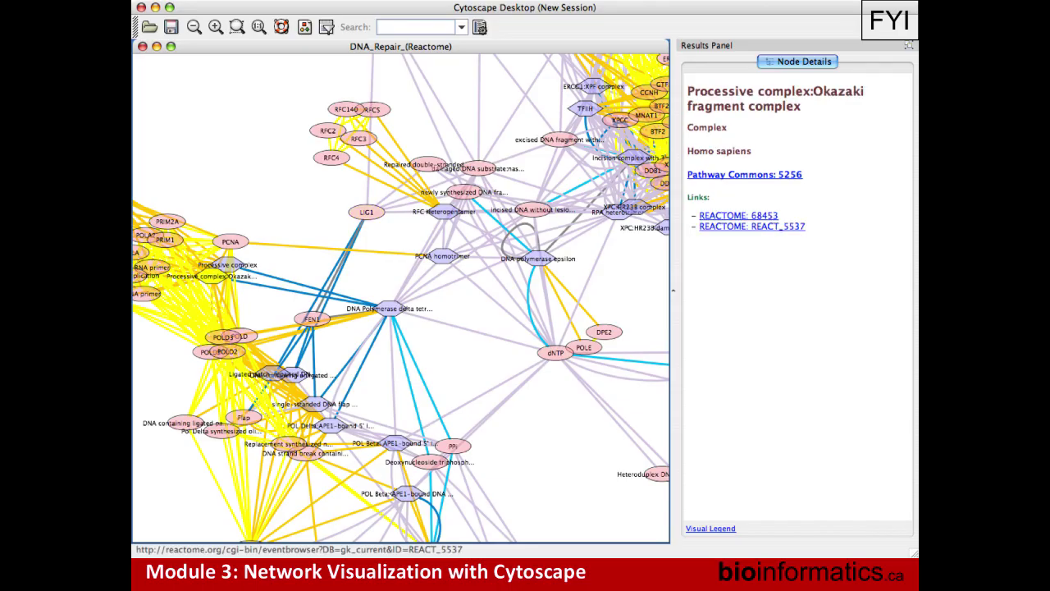